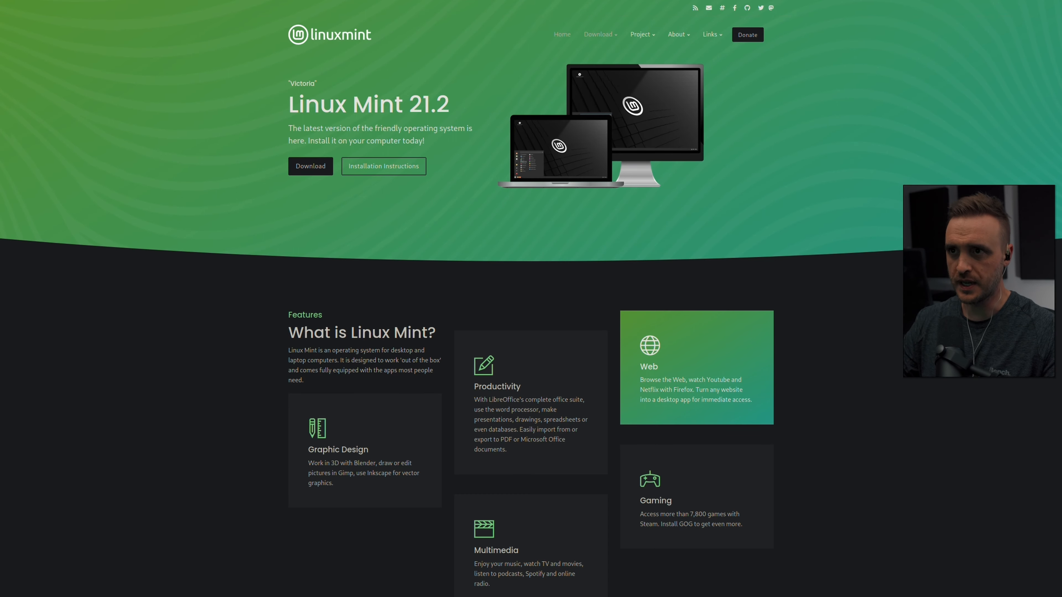
- Open the Linux Mint 21.2 Cinnamon Edition download page and review its image information, verification section and download mirrors
click(304, 166)
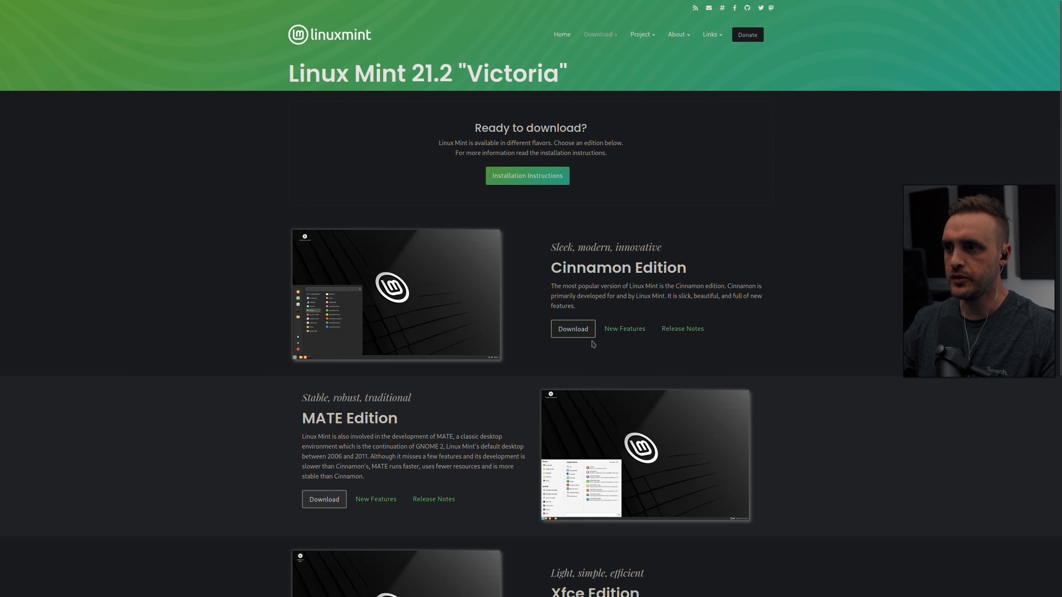
click(579, 331)
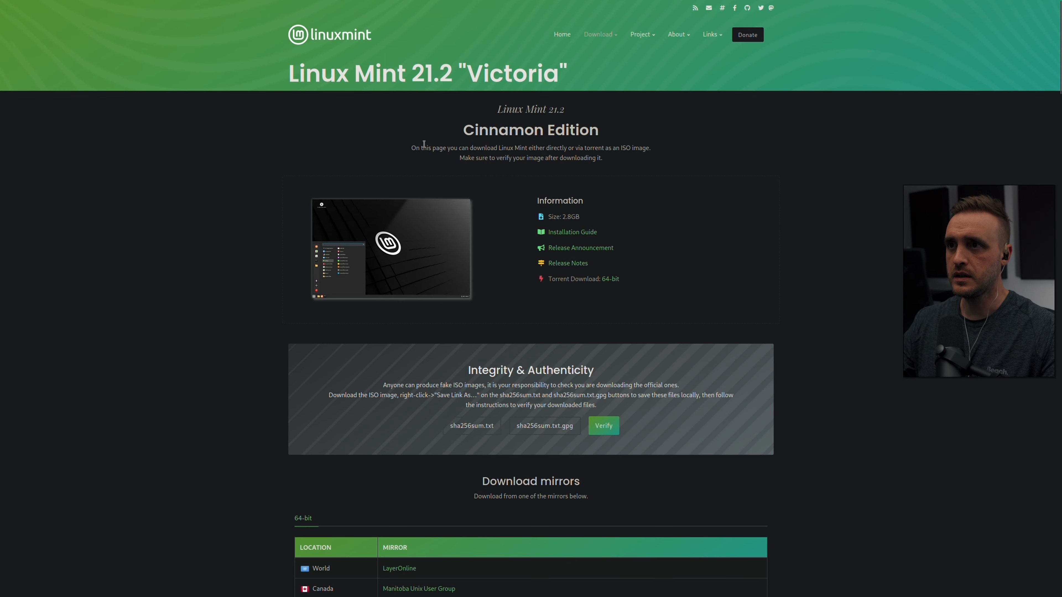
scroll(797, 347, down, 3)
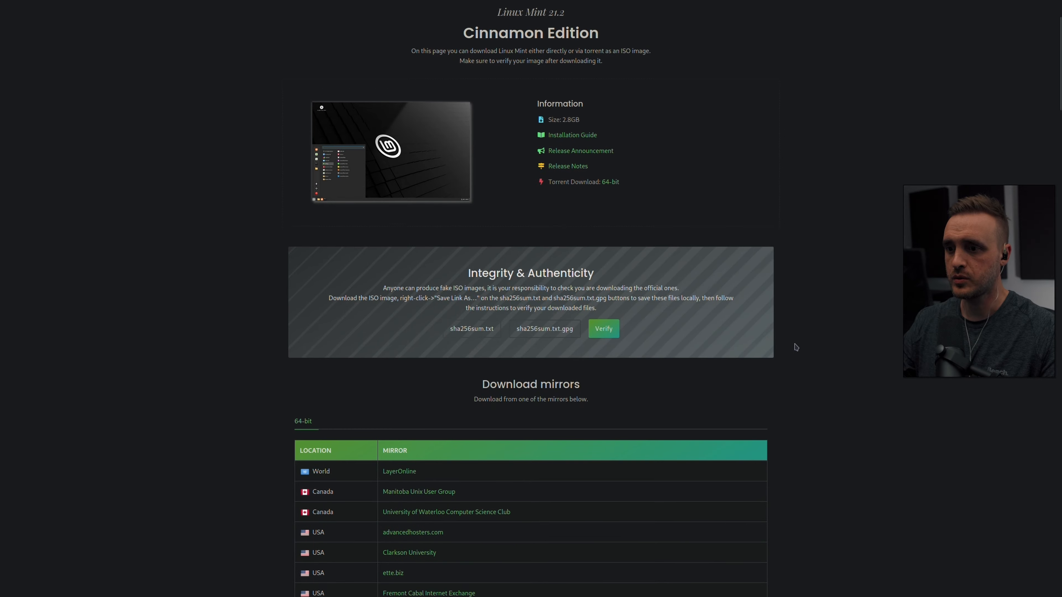
scroll(358, 443, down, 6)
scroll(207, 174, up, 10)
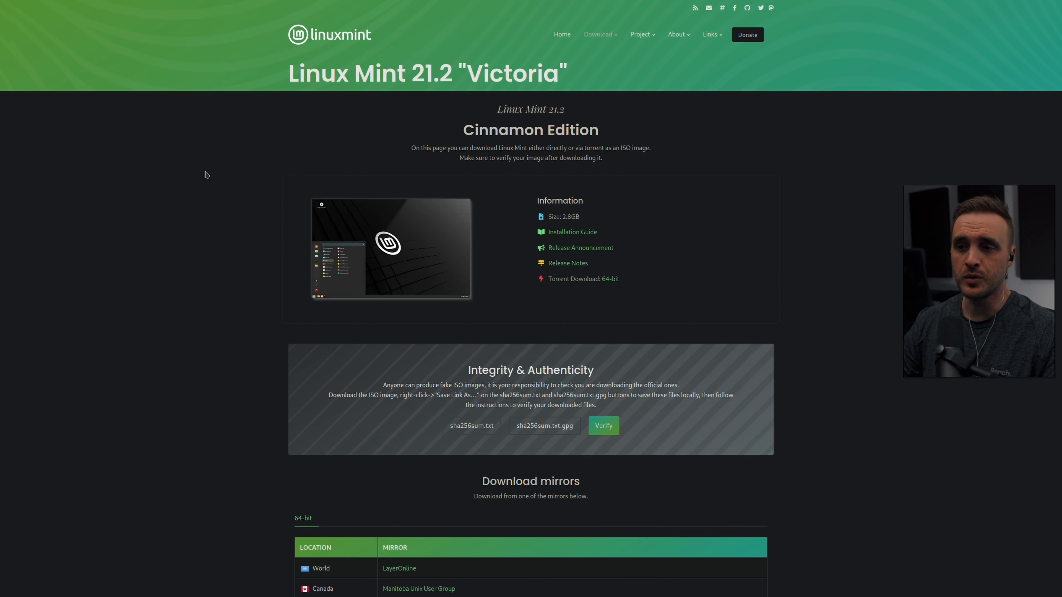
scroll(225, 183, down, 4)
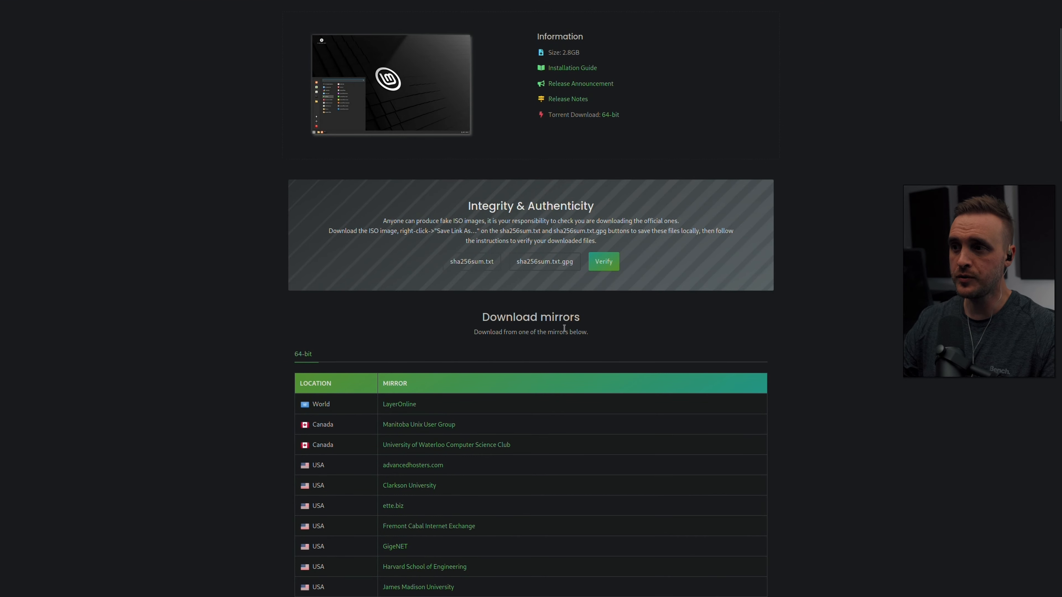
scroll(256, 383, down, 4)
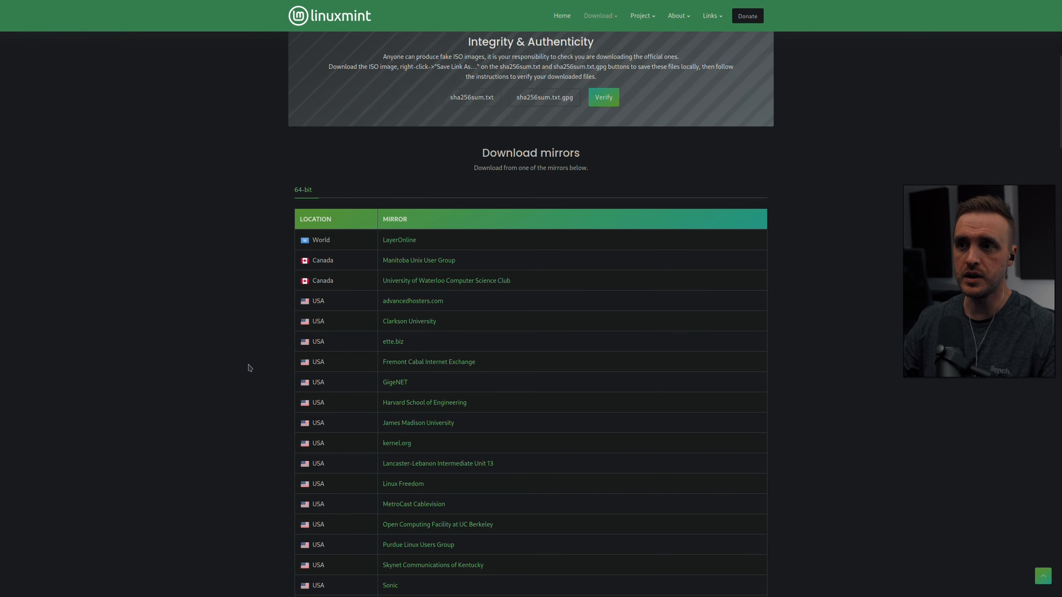
scroll(223, 362, up, 5)
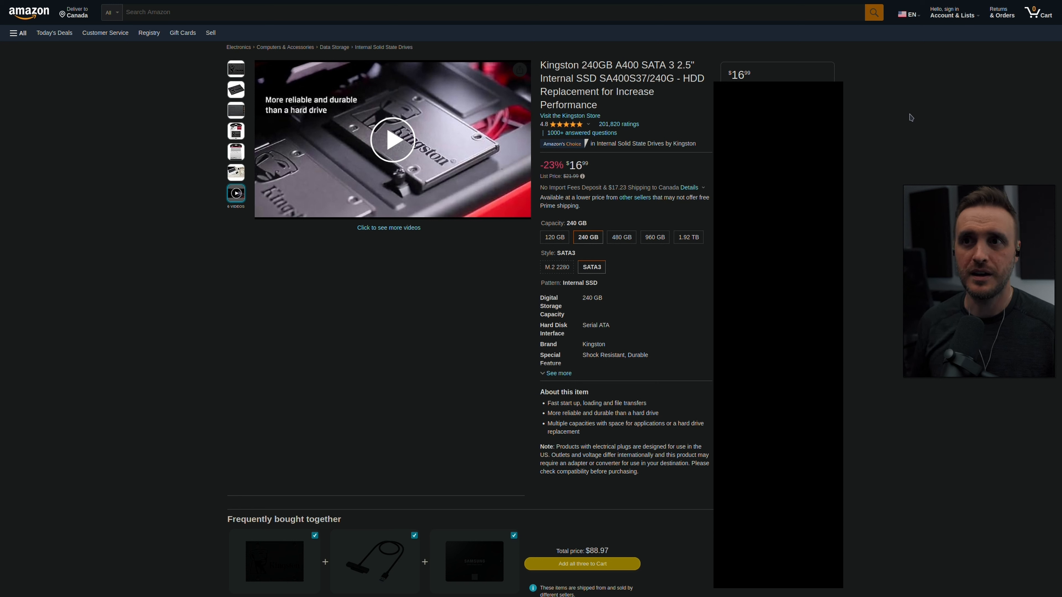
- Select the 480 GB option for the Kingston A400 SSD and examine the StarTech.com USB-to-SATA adapter's photos and product description
click(620, 238)
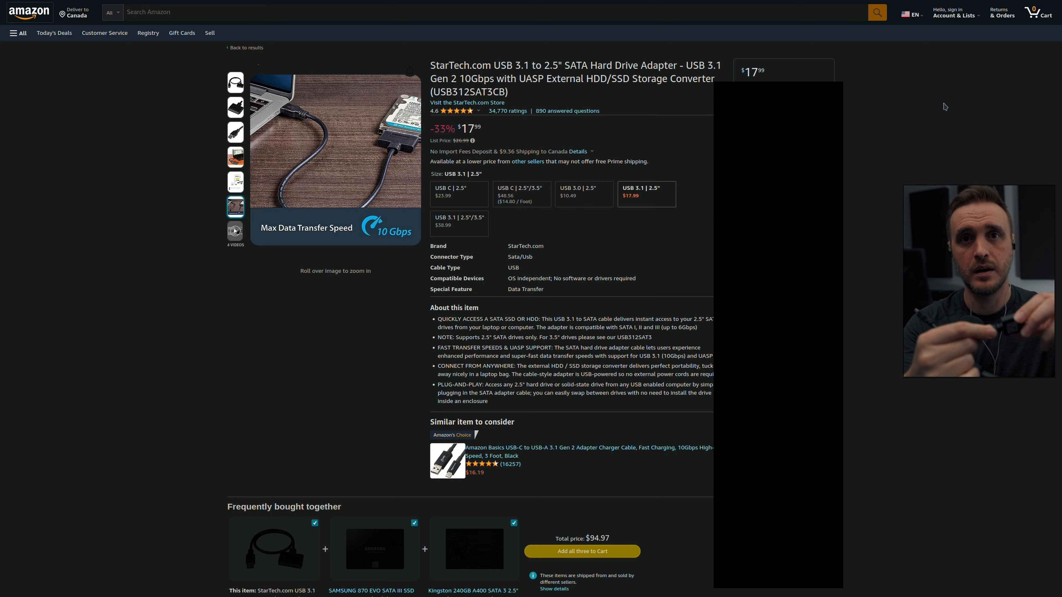
mouse_move(237, 108)
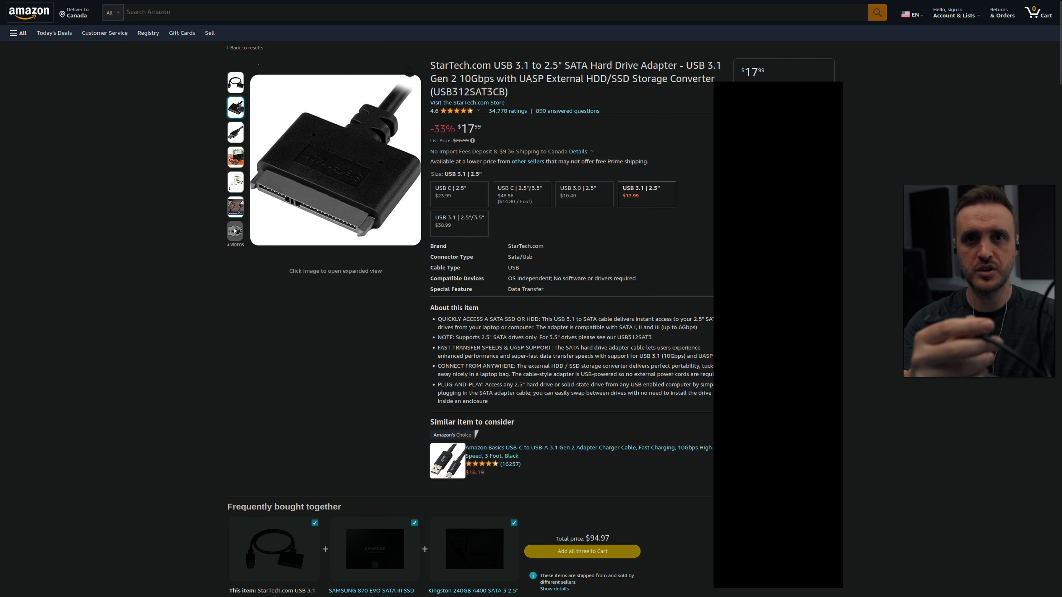
mouse_move(235, 83)
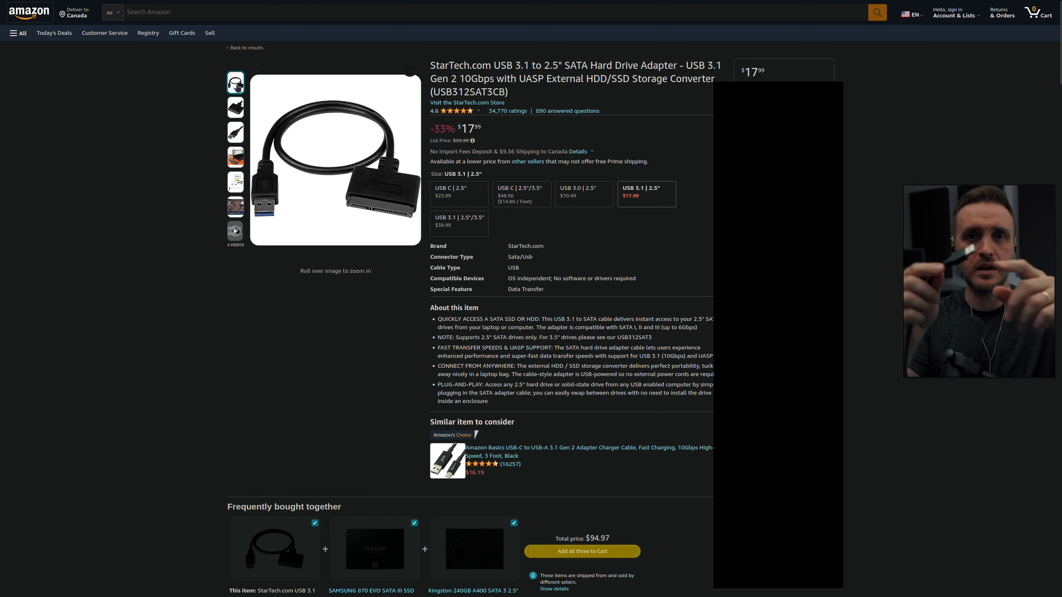
mouse_move(294, 144)
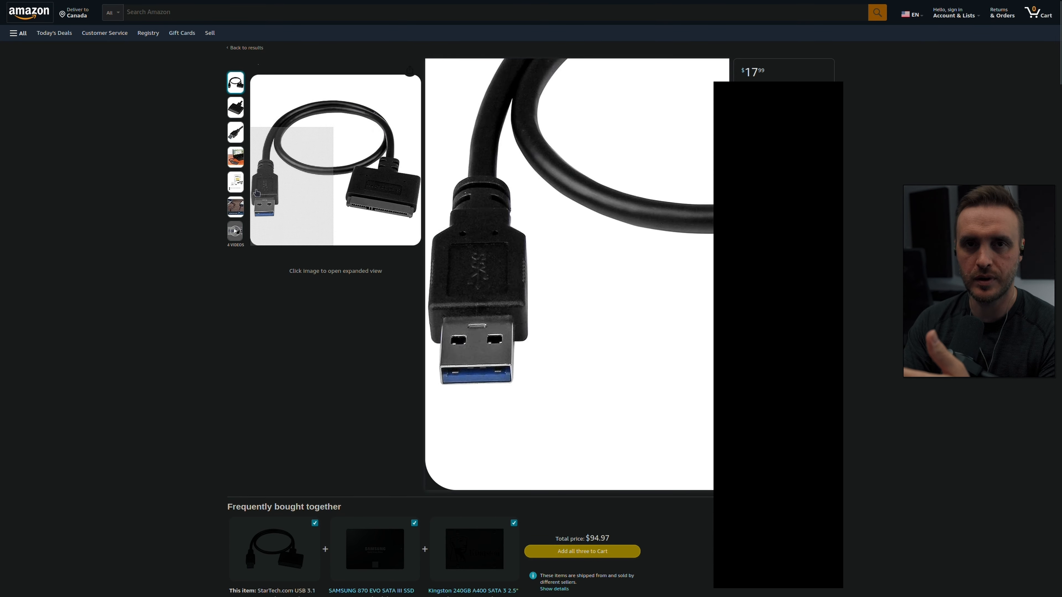
mouse_move(235, 184)
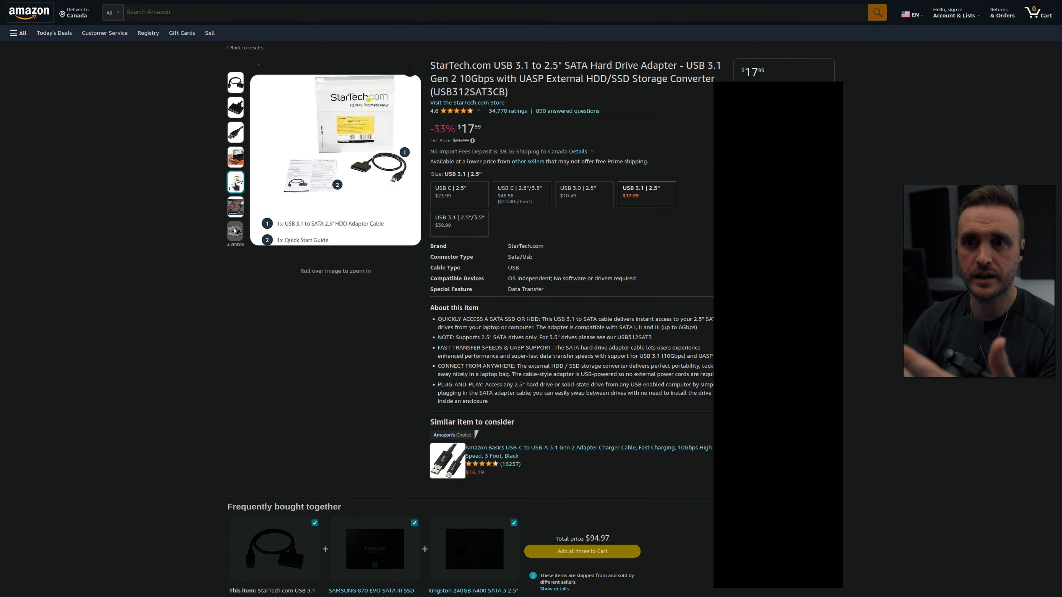
mouse_move(235, 156)
scroll(345, 188, down, 20)
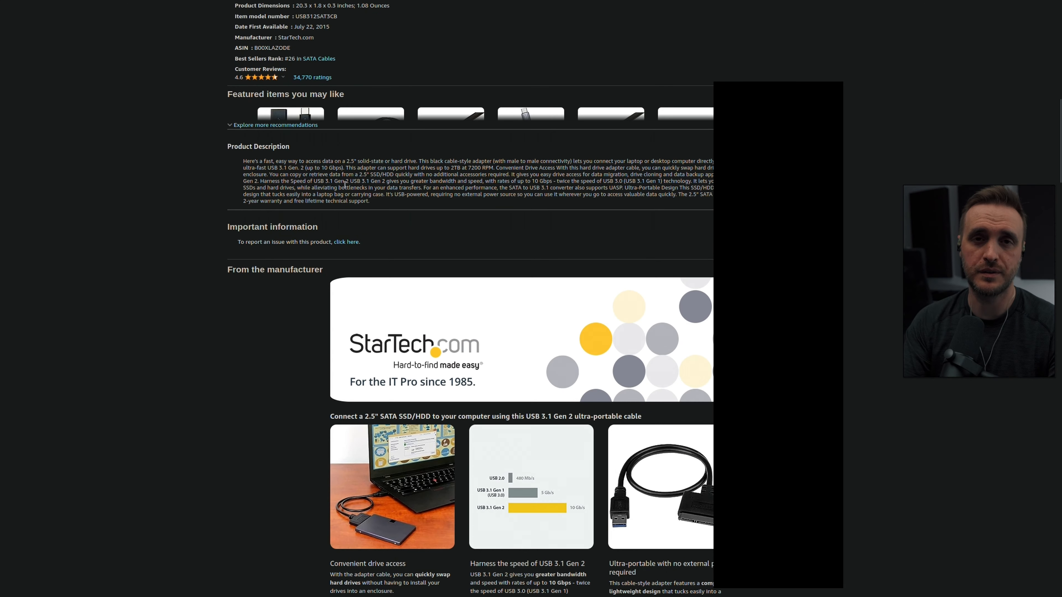
scroll(343, 189, up, 2)
scroll(344, 188, up, 1)
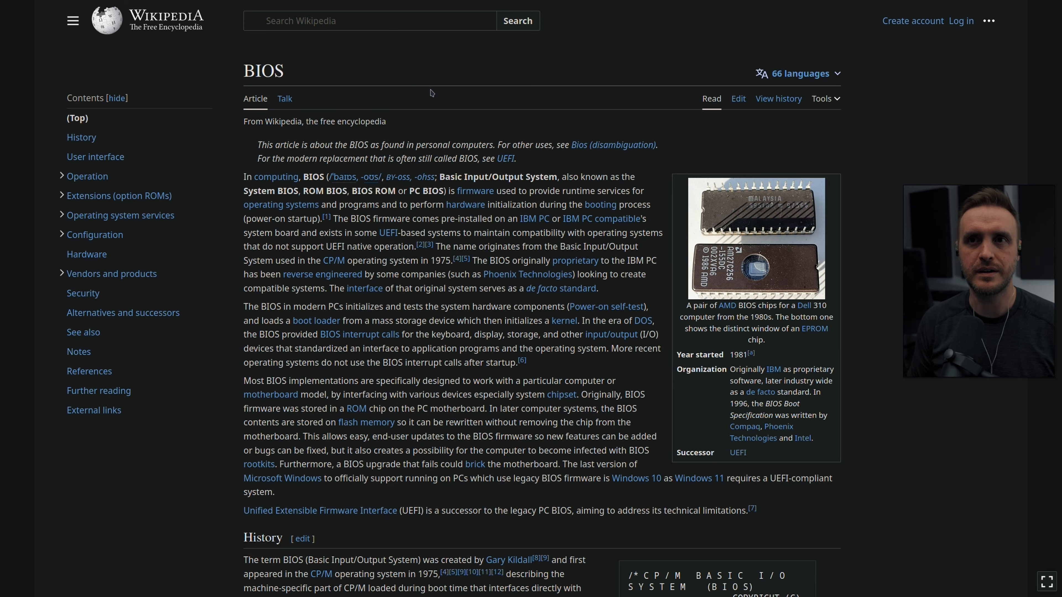
- Follow the UEFI link in the introductory note of Wikipedia's BIOS article
click(505, 159)
mouse_move(498, 185)
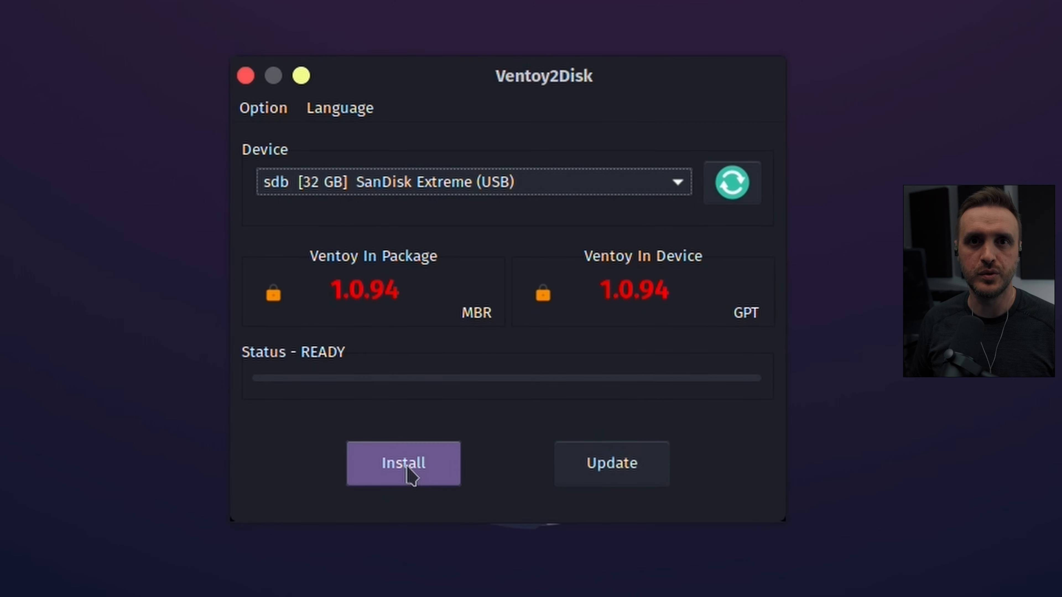
- Set the partition style for the Ventoy installation to GPT in Ventoy2Disk
click(258, 111)
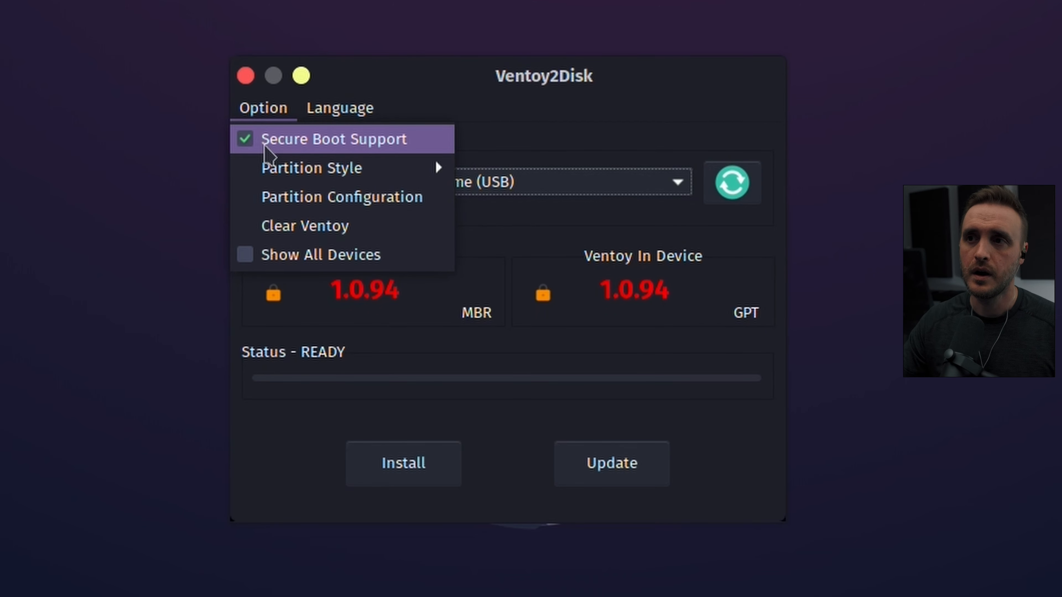
mouse_move(286, 175)
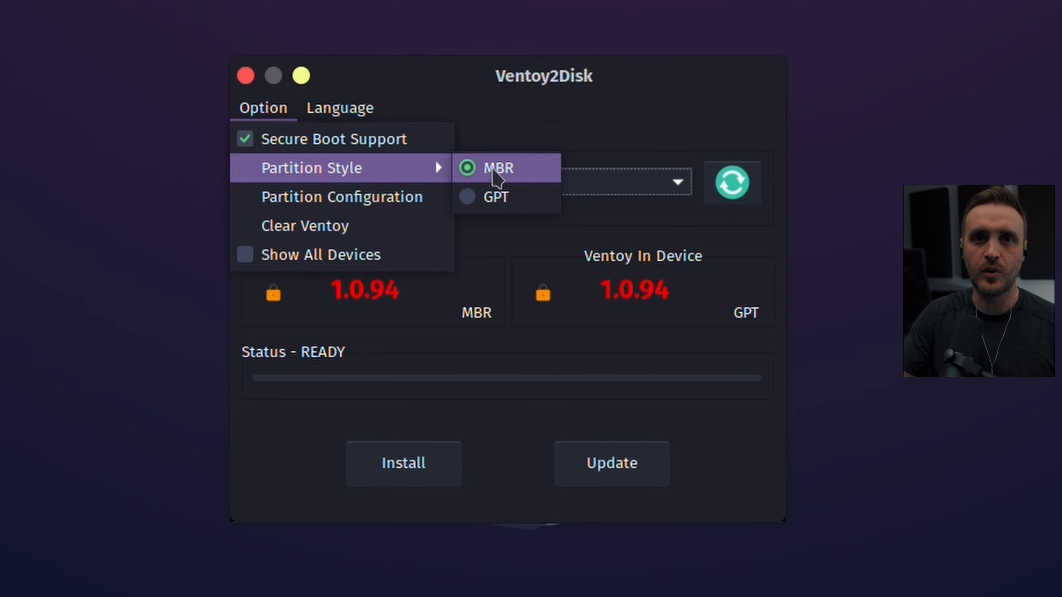
click(475, 200)
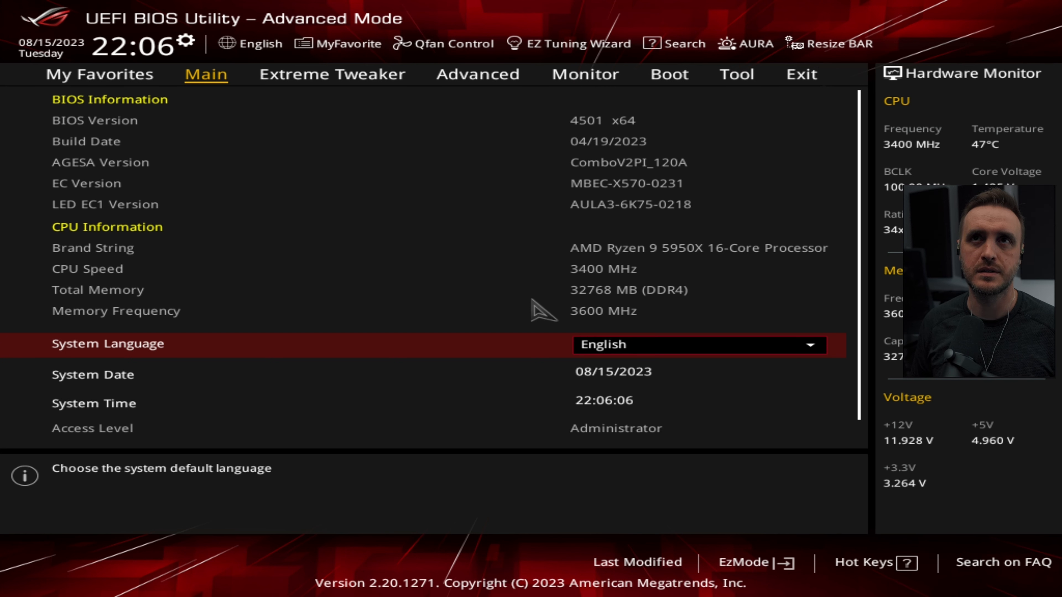
- Open the AMD fTPM configuration in the advanced BIOS settings and go to the TPM device selection
key(Right)
key(Right)
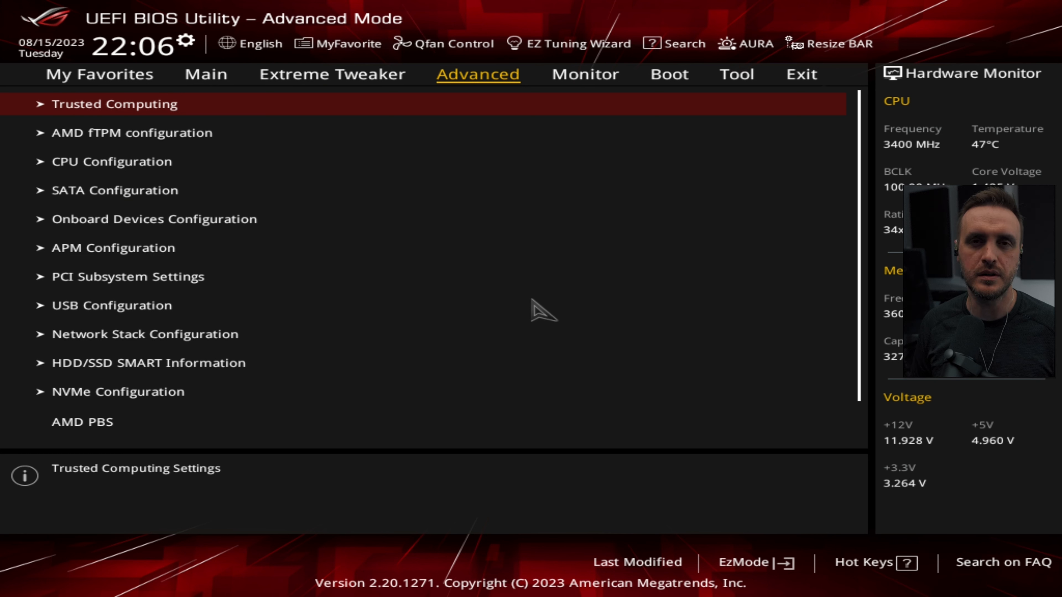
key(Down)
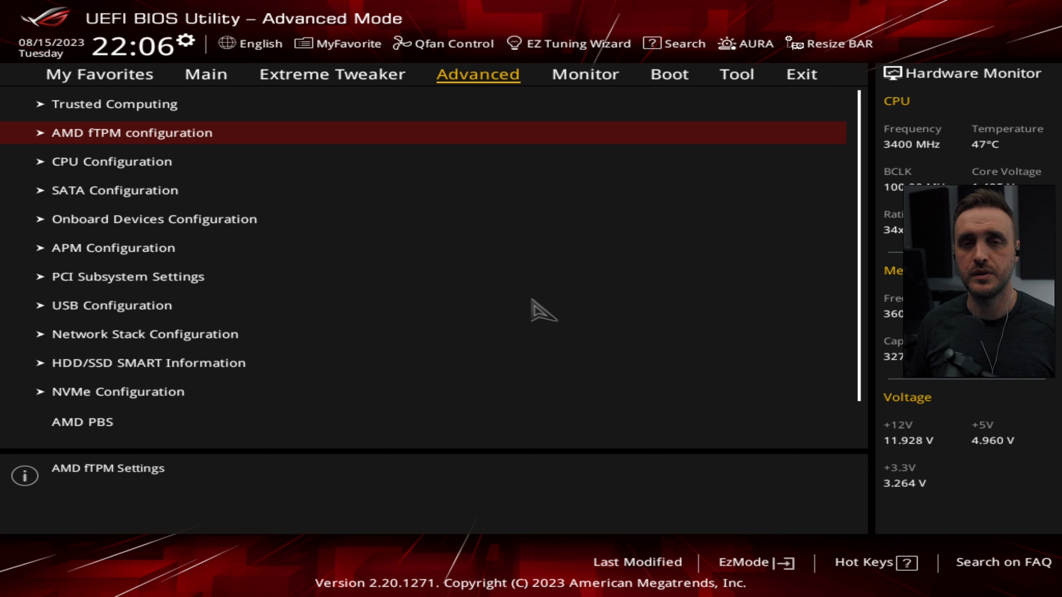
key(Return)
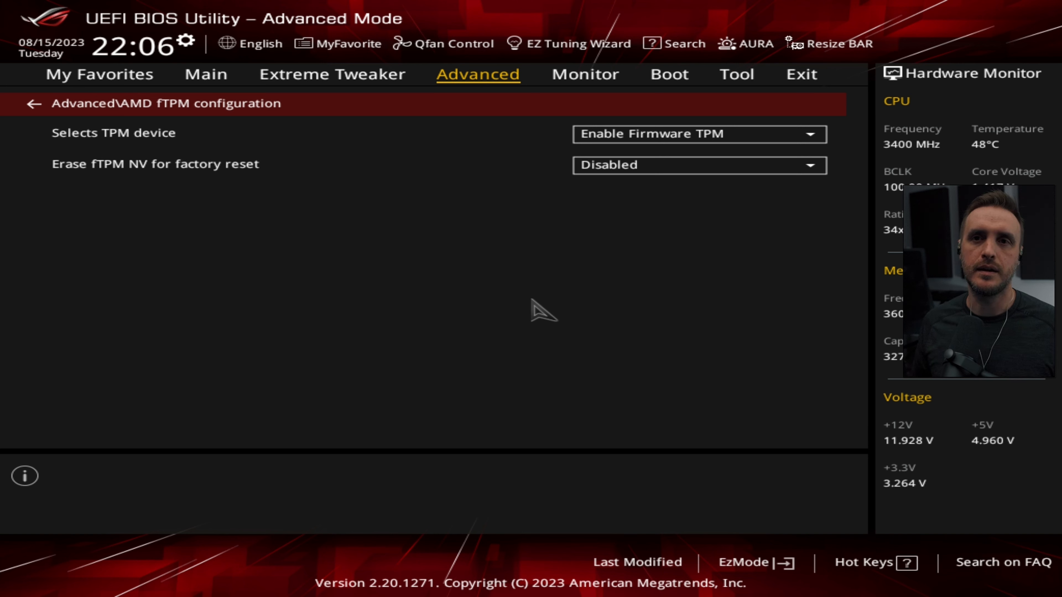
key(Down)
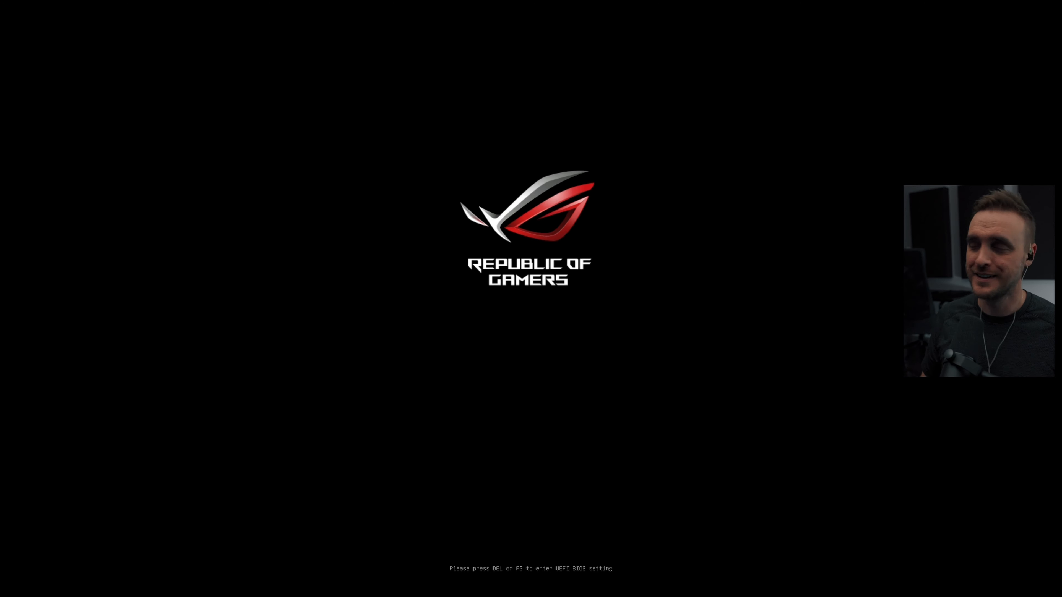
- Open the boot device selection during startup and boot from the second UEFI partition of the SanDisk Extreme drive
key(F8)
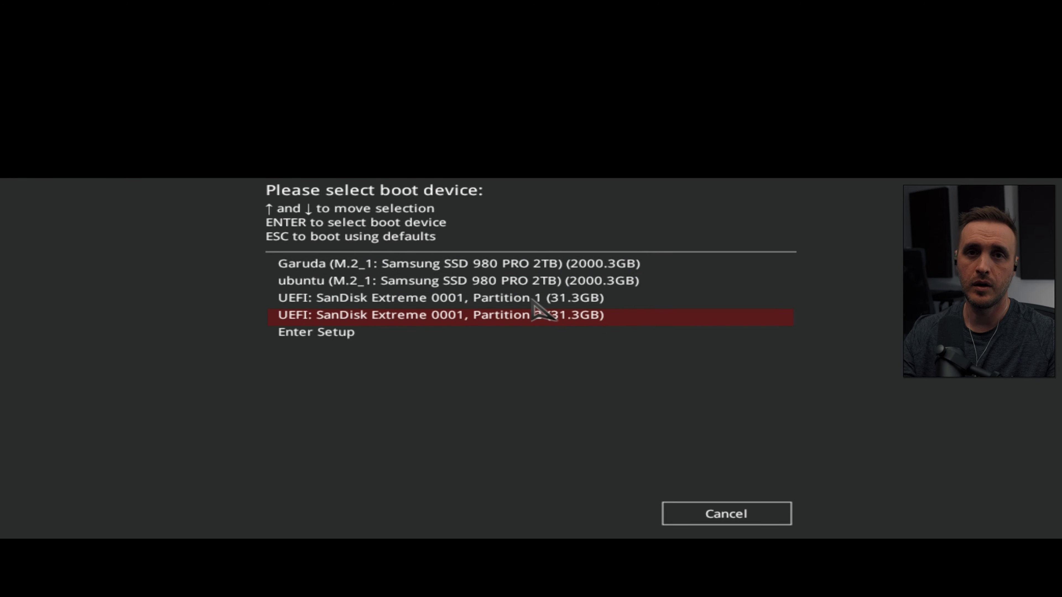
key(Return)
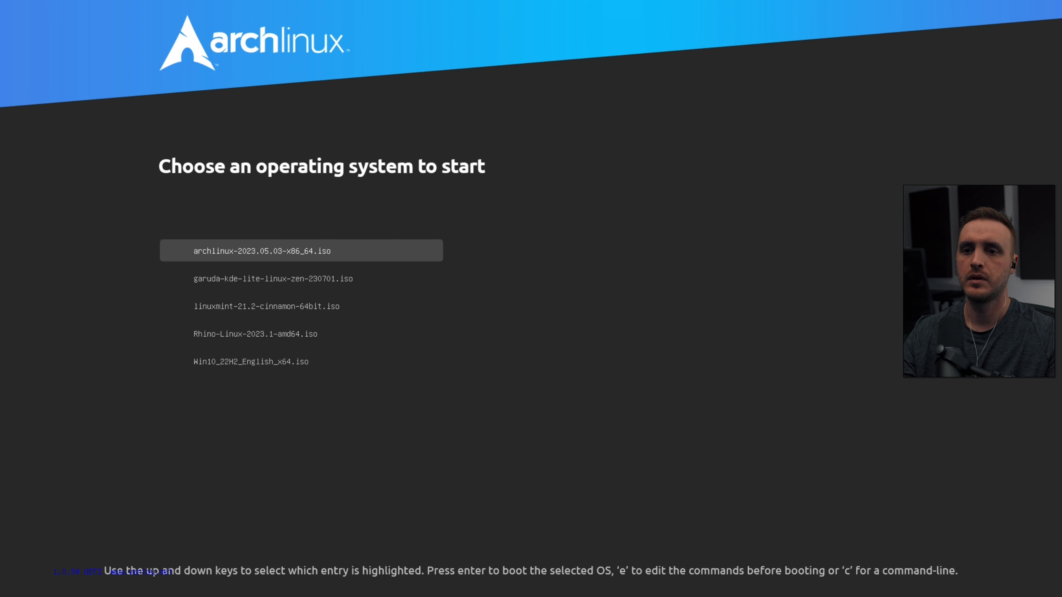
- Look through the ISO images available in the Ventoy boot list, from the Arch Linux entry to the Windows 10 entry
key(Down)
key(Down)
key(Up)
key(Up)
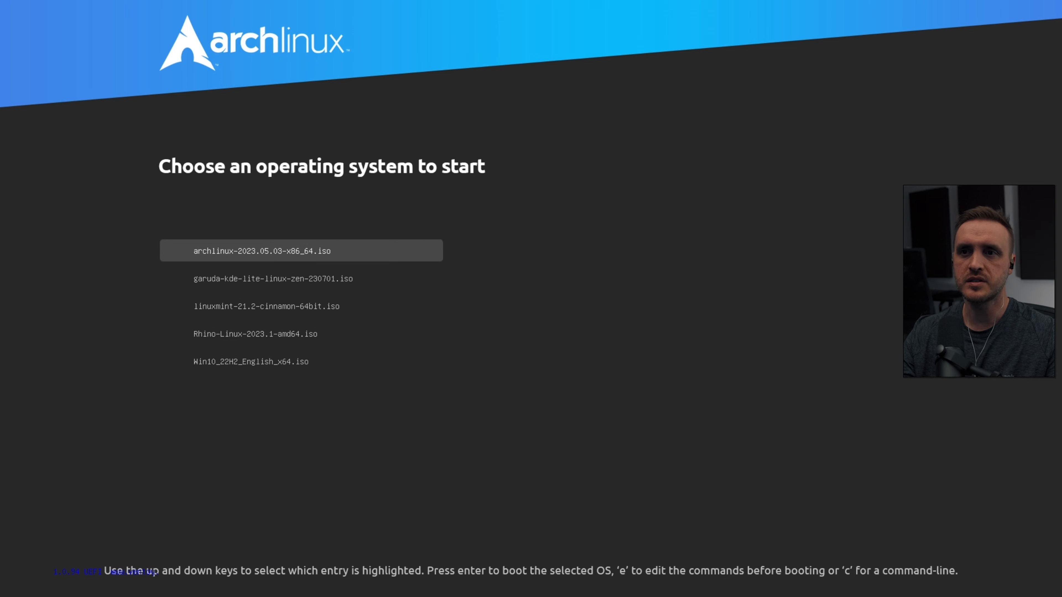
key(Down)
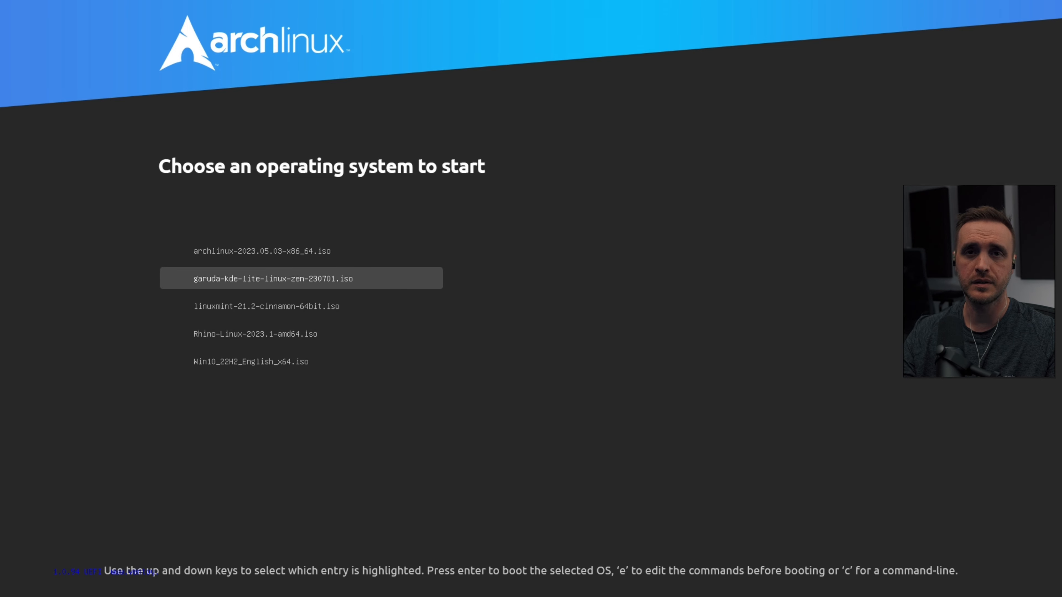
key(Down)
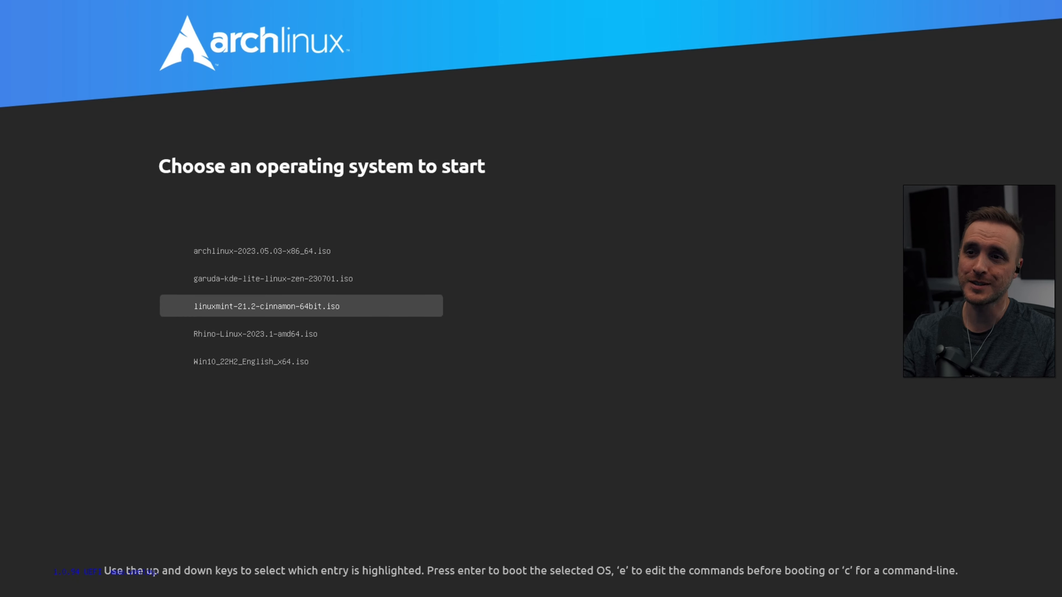
key(Down)
key(Down)
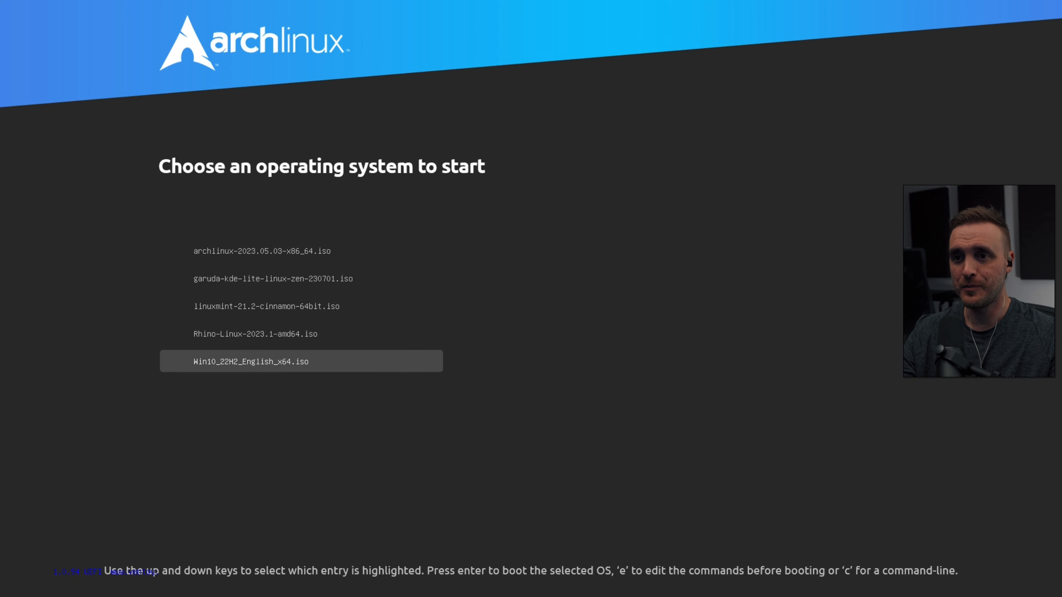
key(Up)
key(Up)
key(Down)
key(Up)
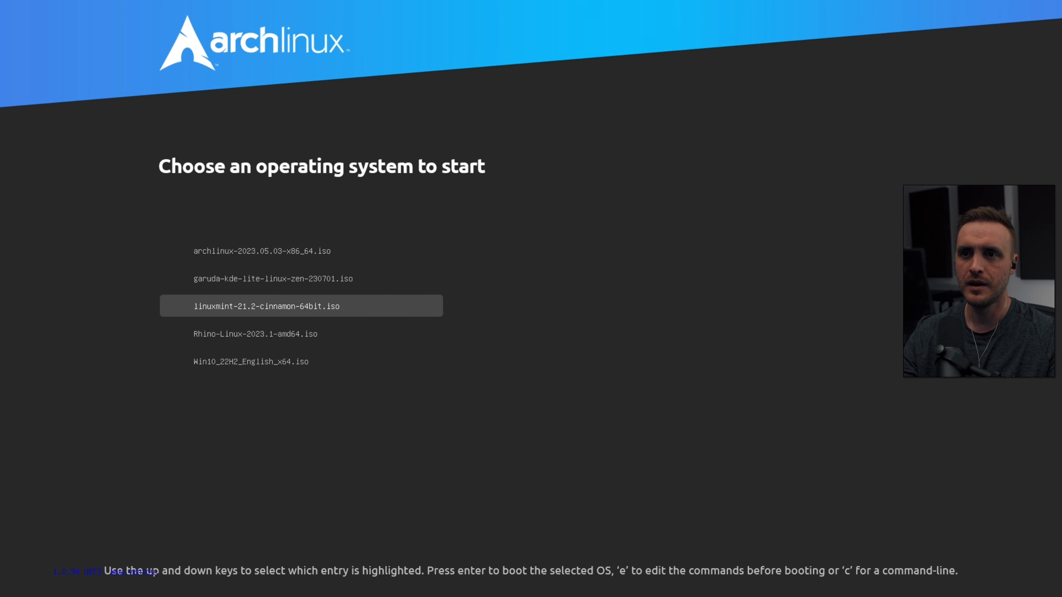
- Boot linuxmint-21.2-cinnamon-64bit.iso in normal mode
key(Up)
key(Up)
key(Down)
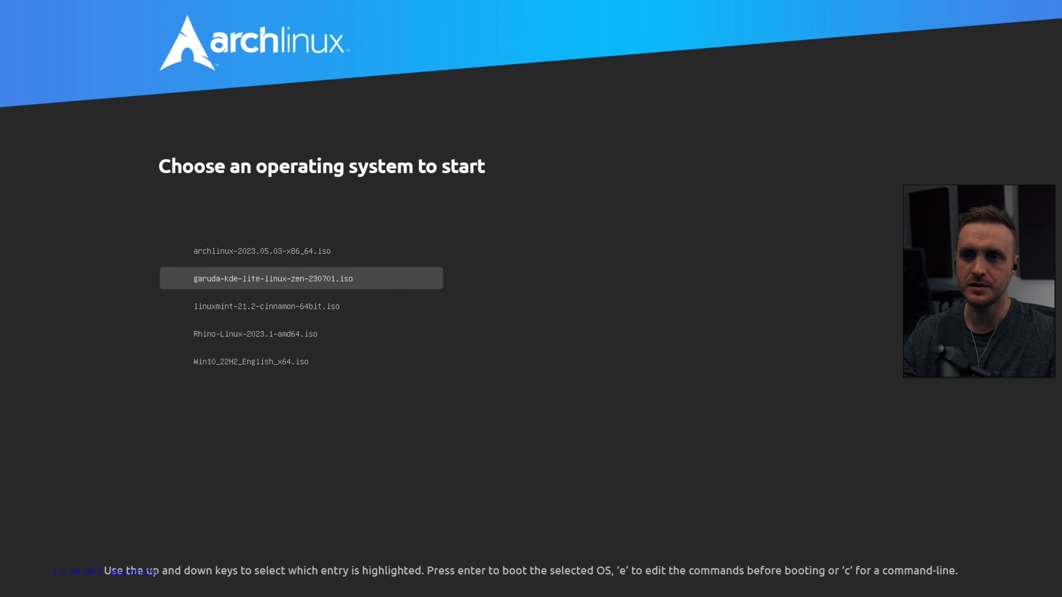
key(Down)
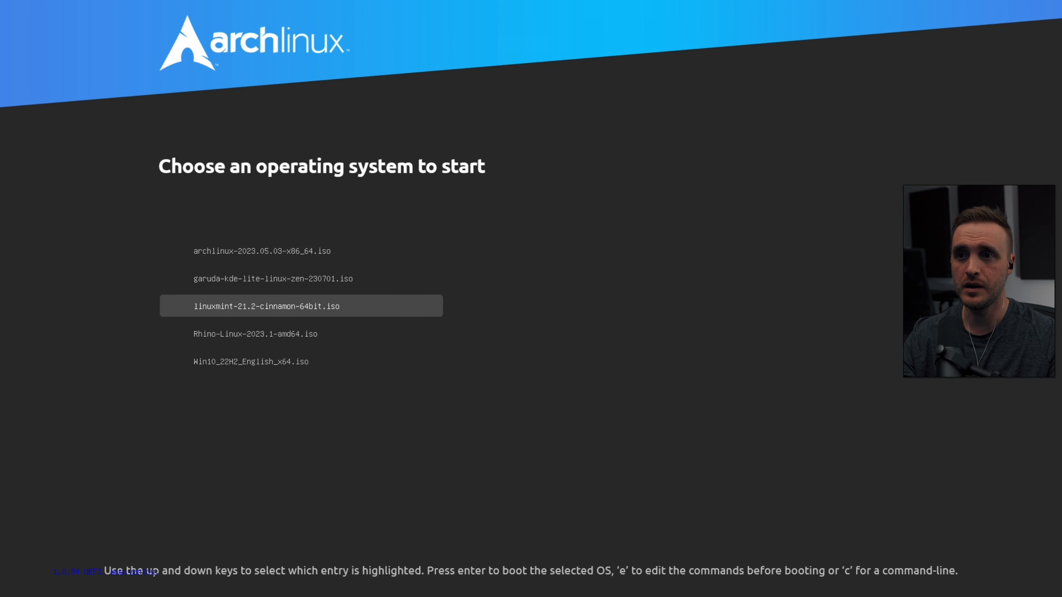
key(Return)
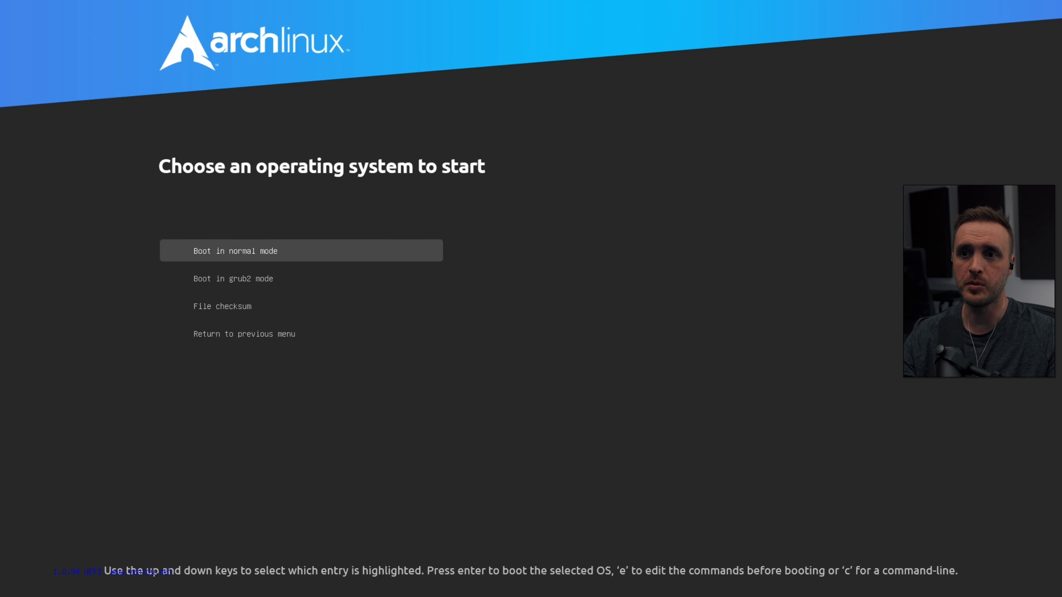
key(Return)
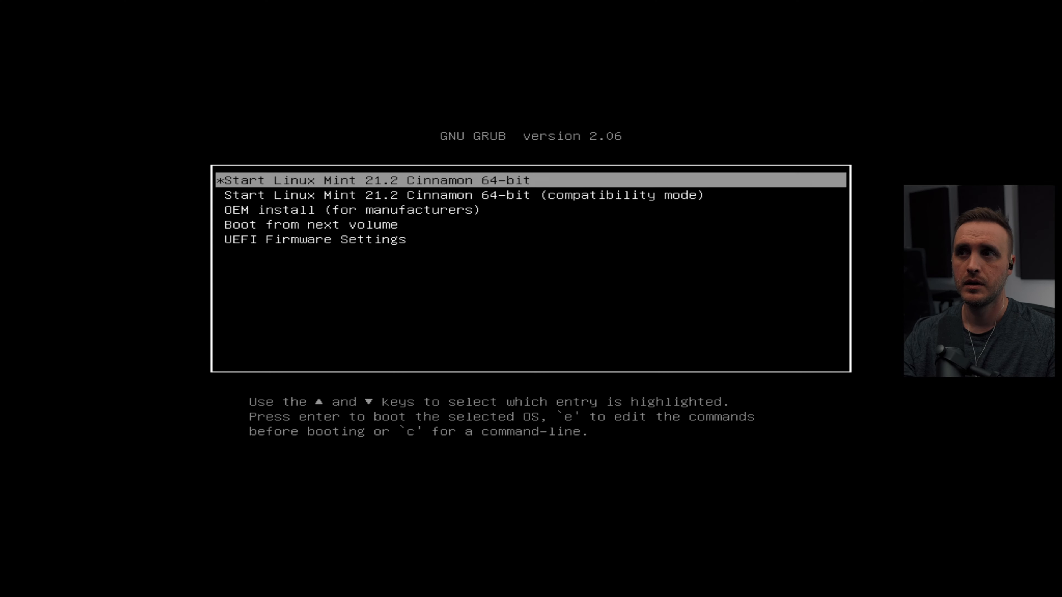
- Review the GRUB boot entries and start Linux Mint 21.2 Cinnamon 64-bit in its standard mode
key(Down)
key(Down)
key(Up)
key(Up)
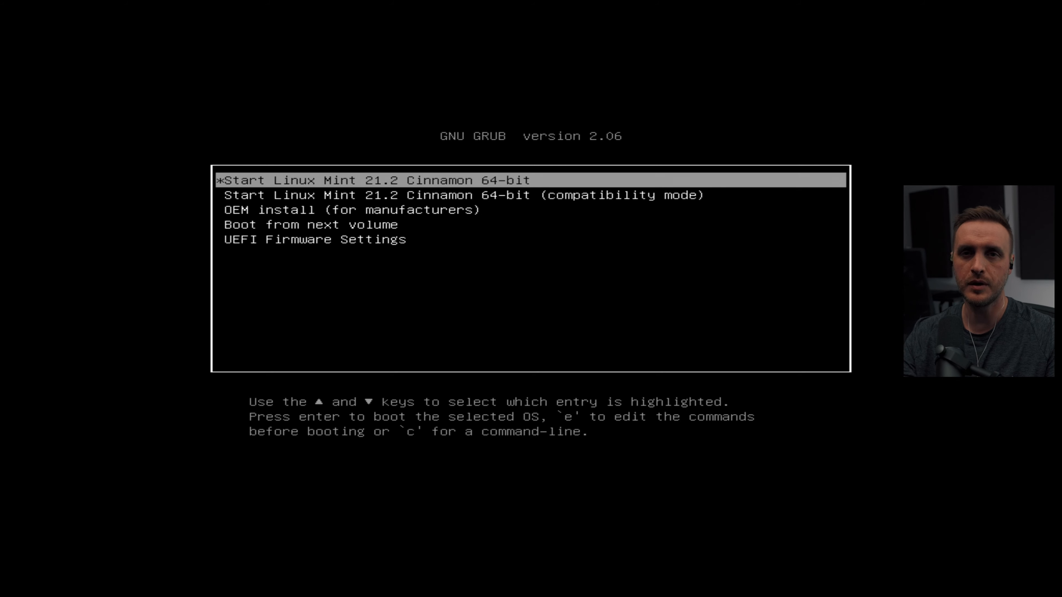
key(Return)
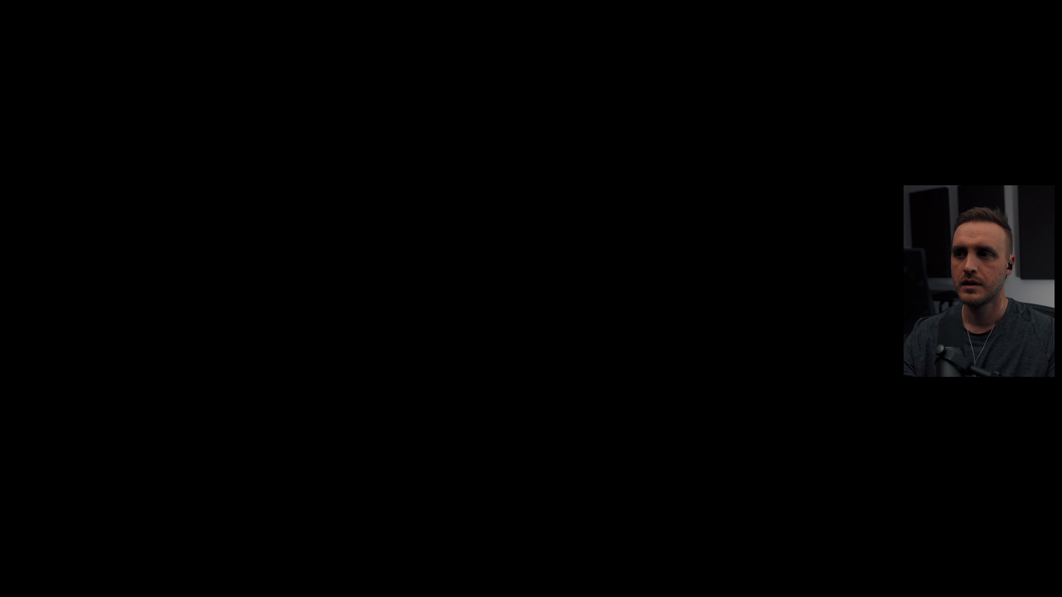
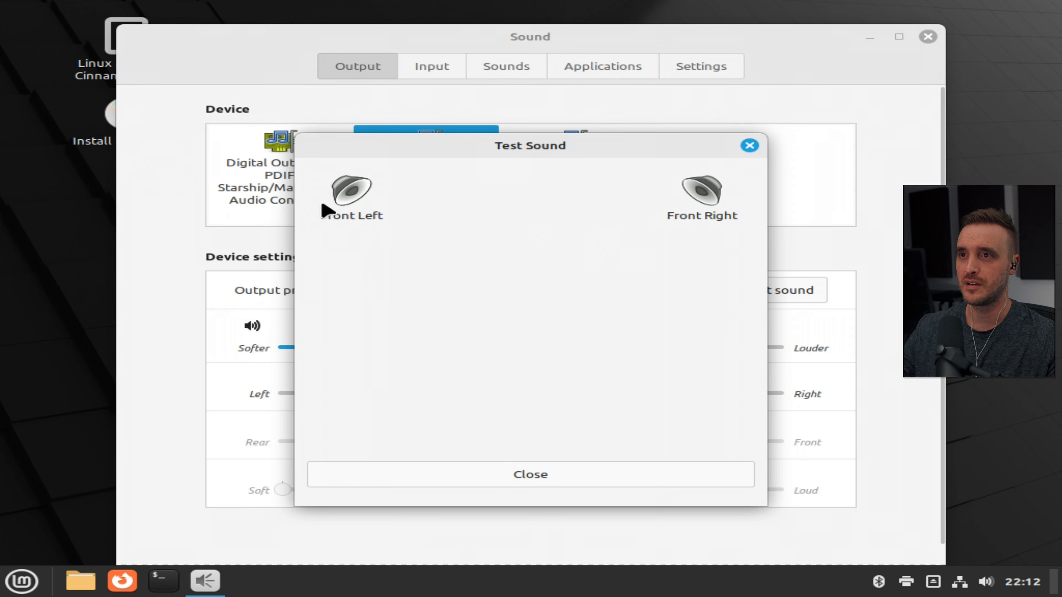
- Test the front left and front right speakers of the line output and close the sound settings
click(344, 213)
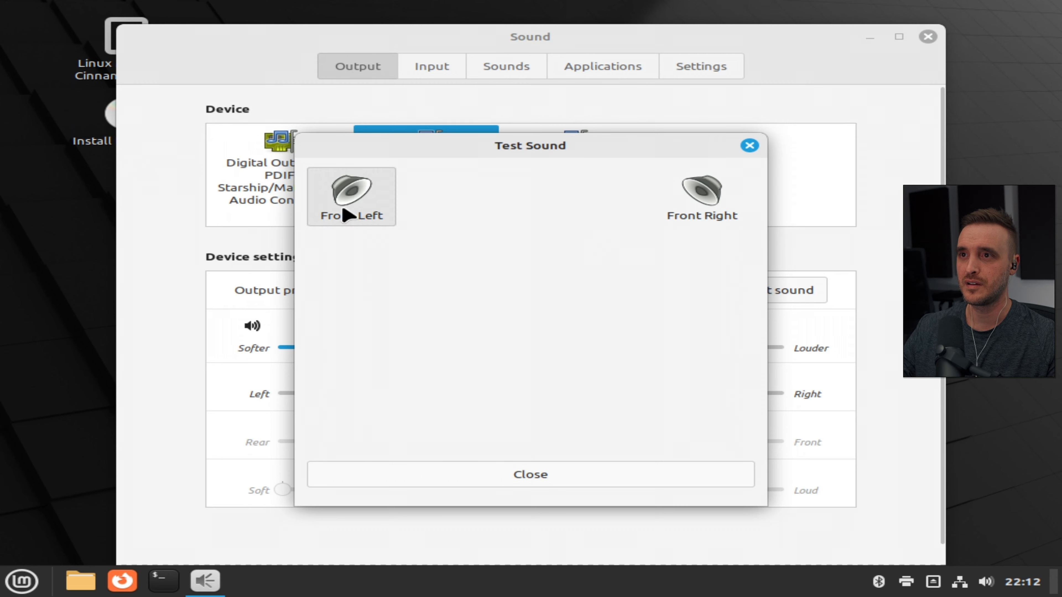
click(694, 193)
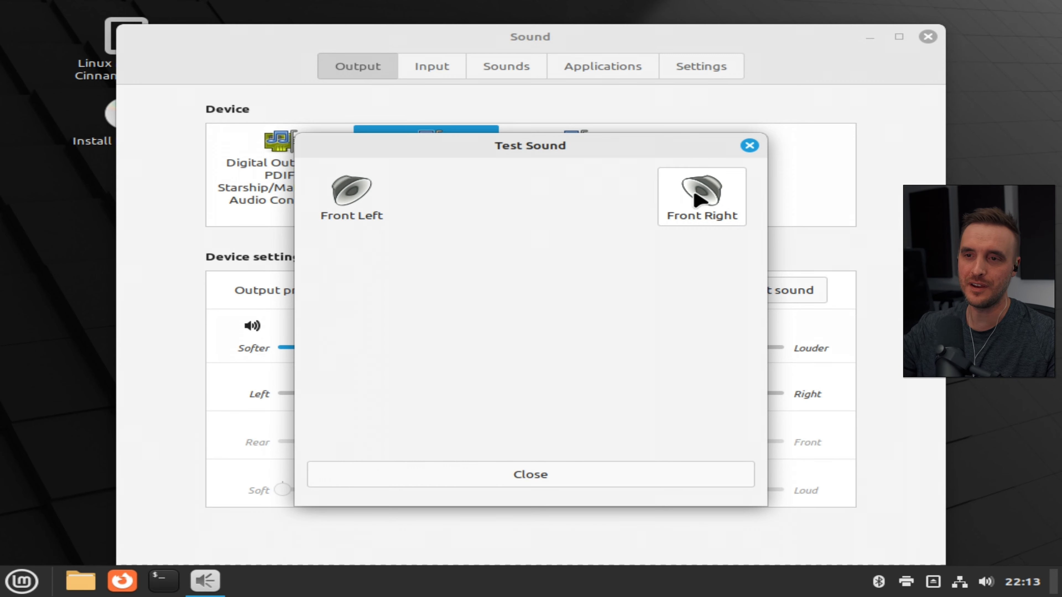
click(460, 477)
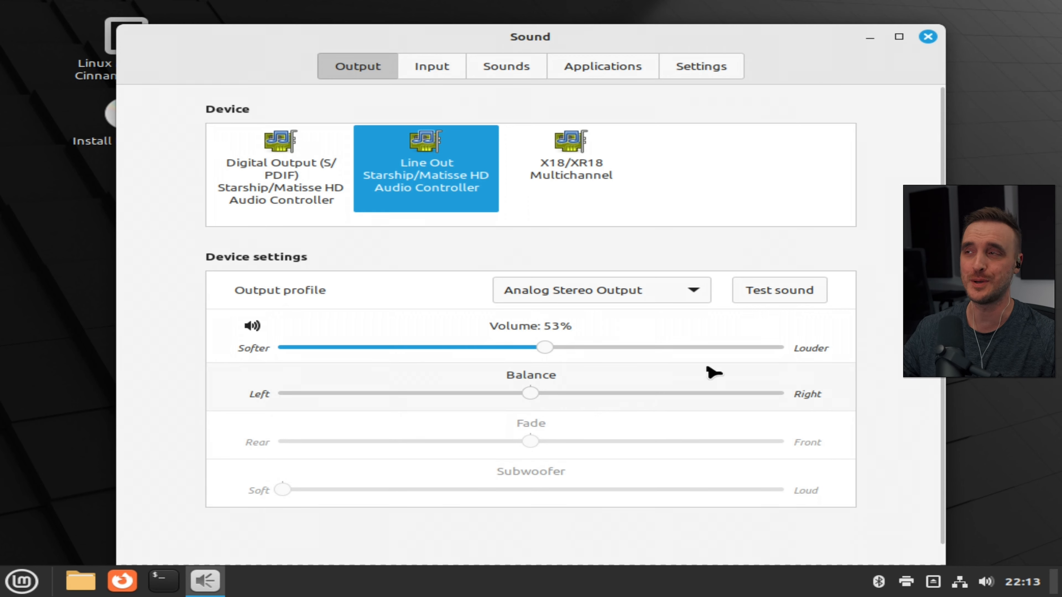
click(927, 36)
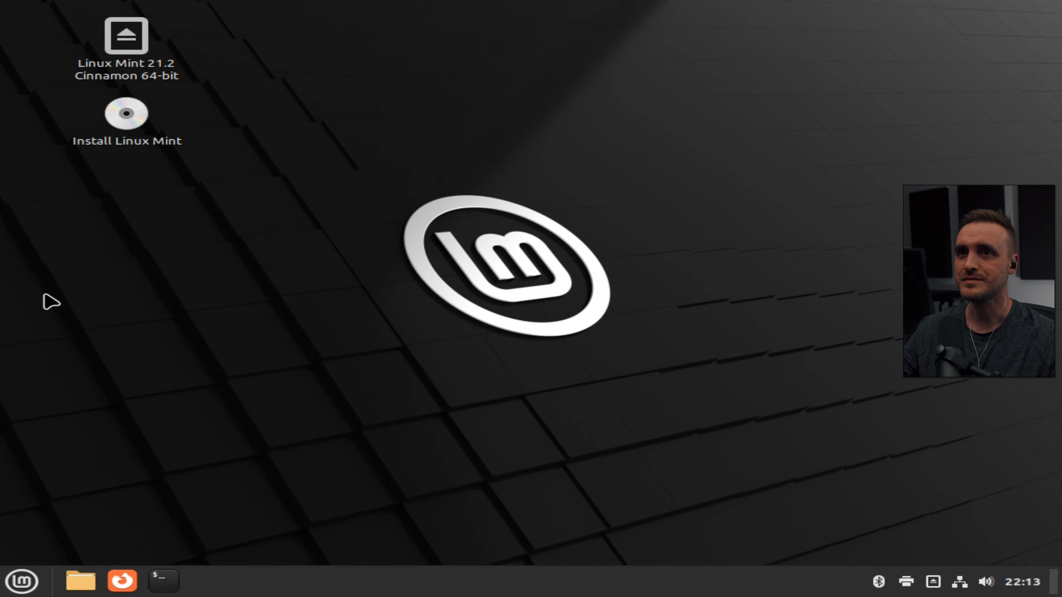
- Launch the Linux Mint installer from the desktop and continue with English as the installation language
click(131, 120)
double_click(130, 120)
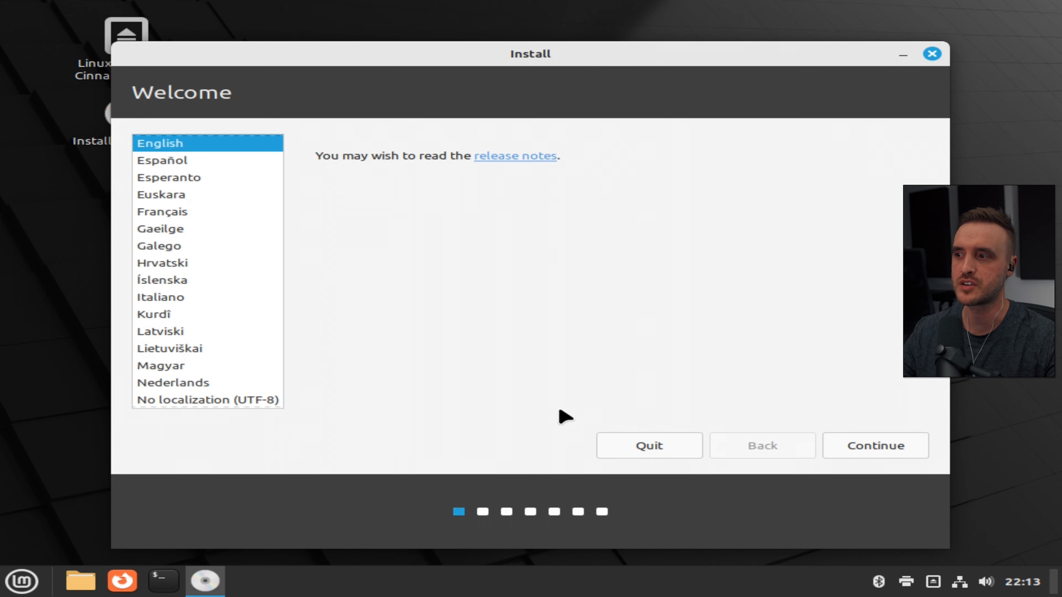
click(865, 451)
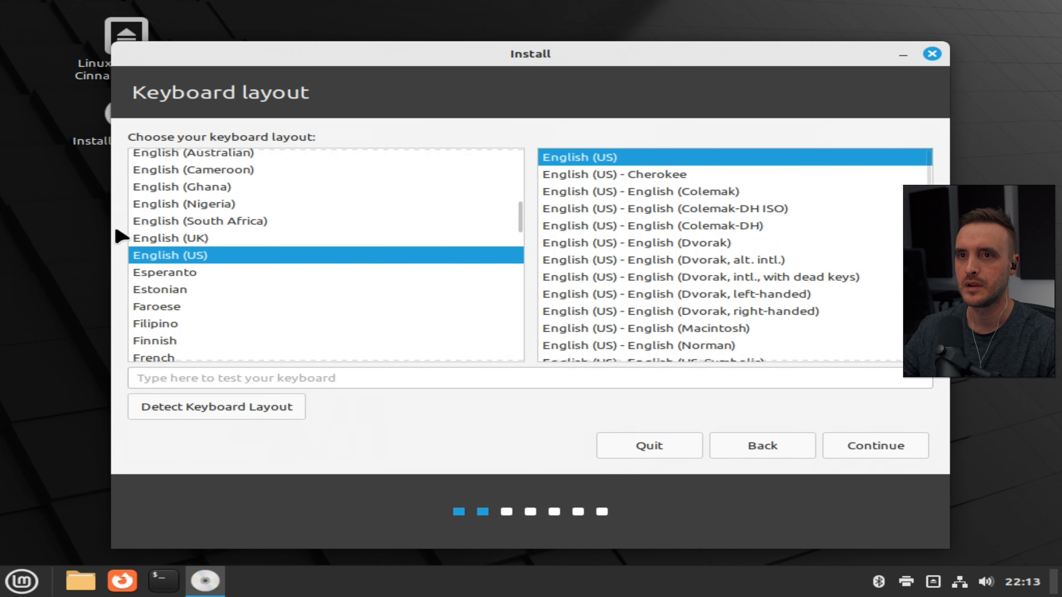
- Set the keyboard layout to English (US) - English (US, intl., with dead keys) and continue
scroll(812, 279, down, 3)
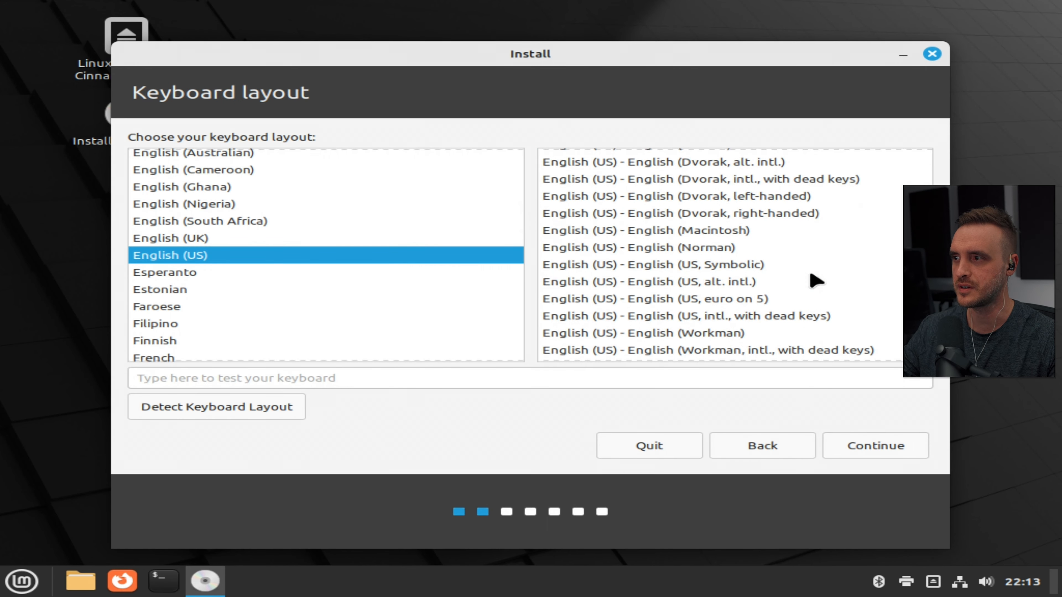
click(783, 315)
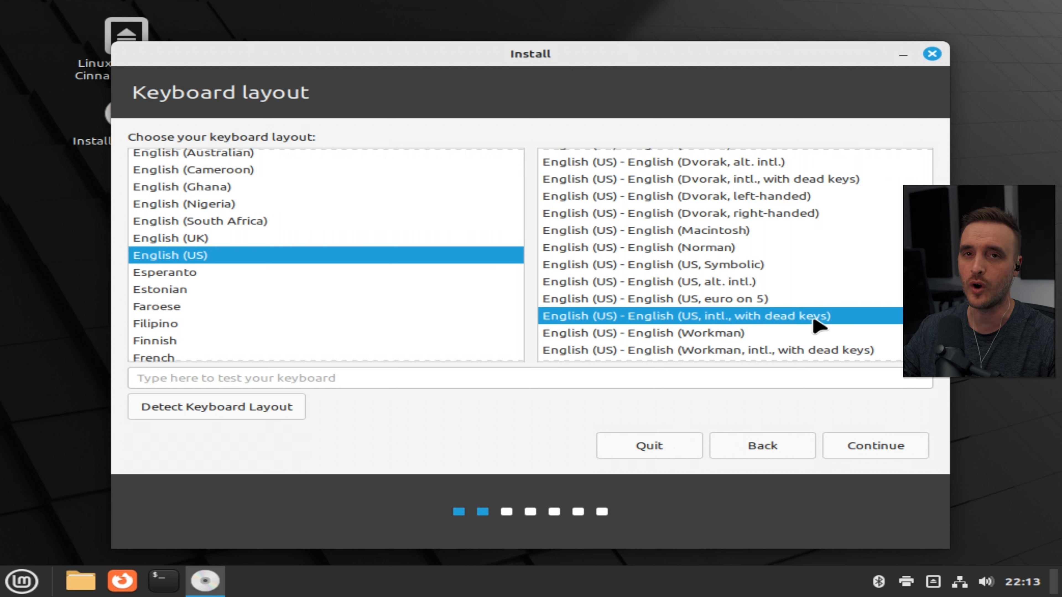
click(879, 452)
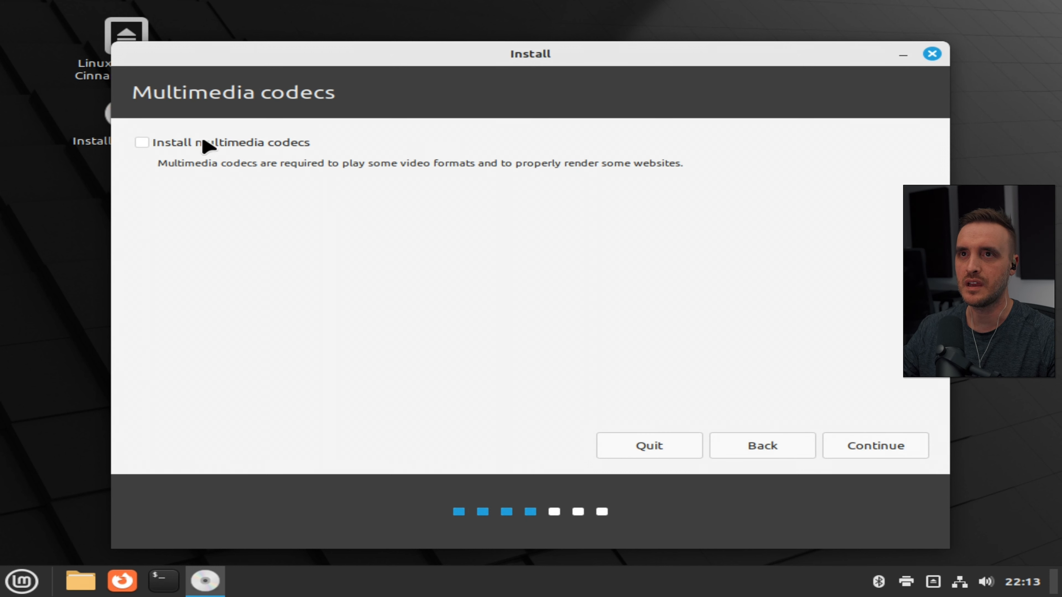
- Enable installation of multimedia codecs and continue without unmounting the partitions on /dev/sdb
click(142, 143)
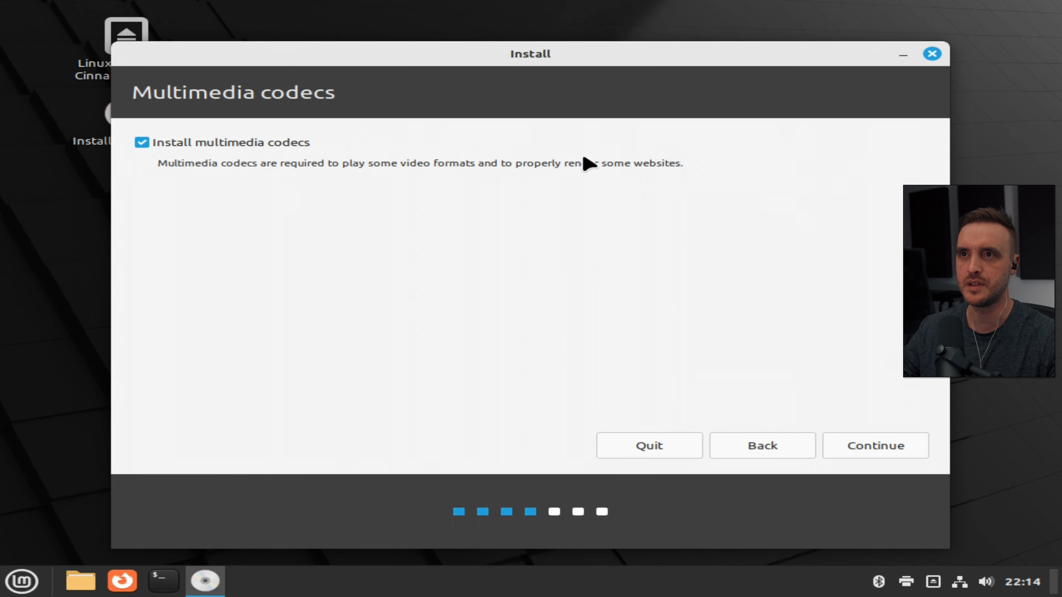
click(878, 451)
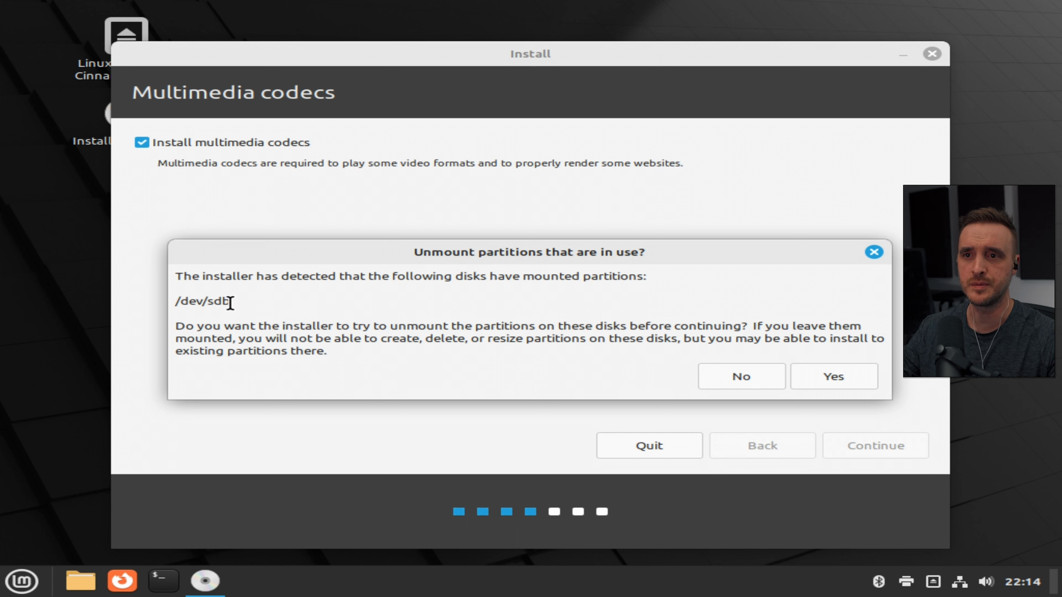
drag(175, 301, 227, 301)
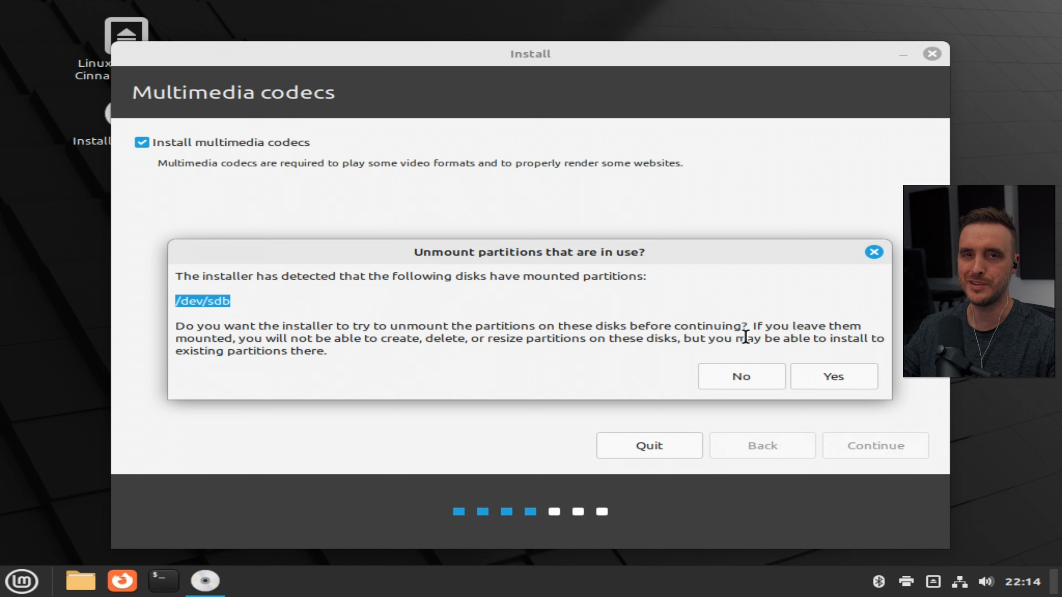
click(738, 379)
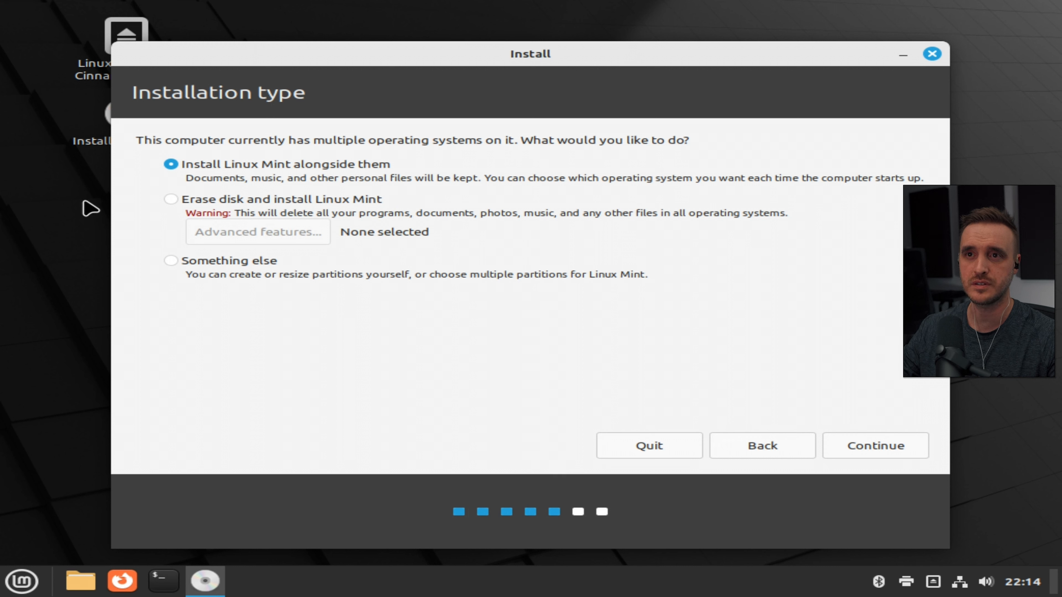
- Choose Erase disk and install Linux Mint, keep advanced features at None, and continue to drive selection
click(172, 200)
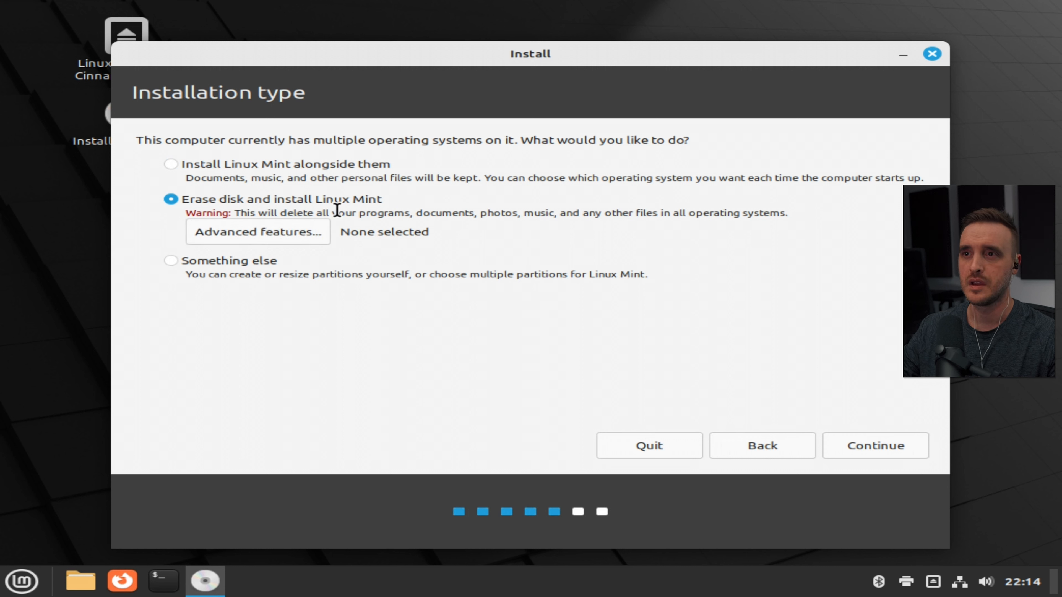
click(302, 237)
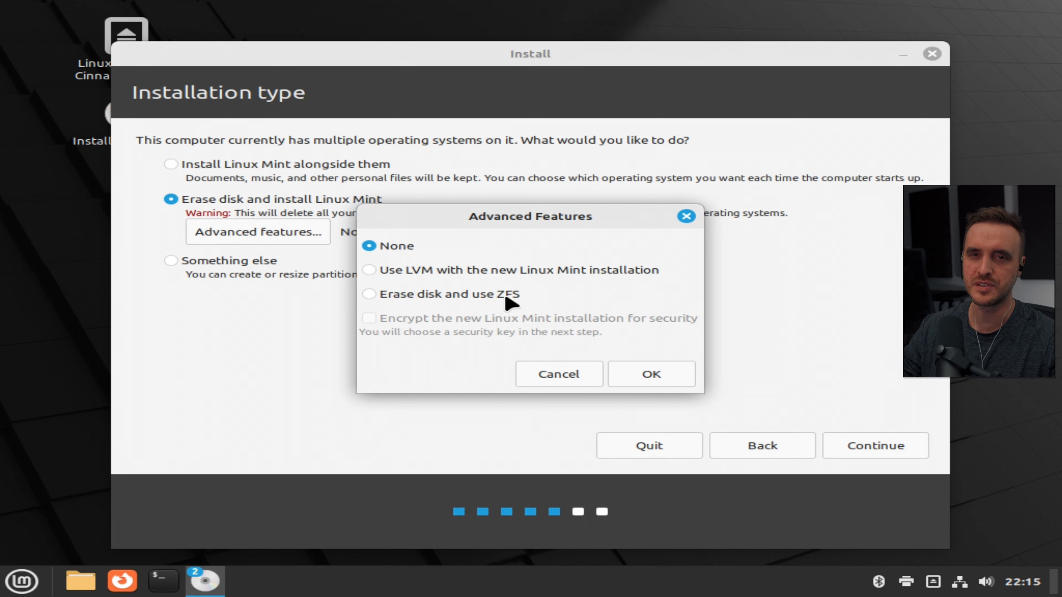
click(651, 375)
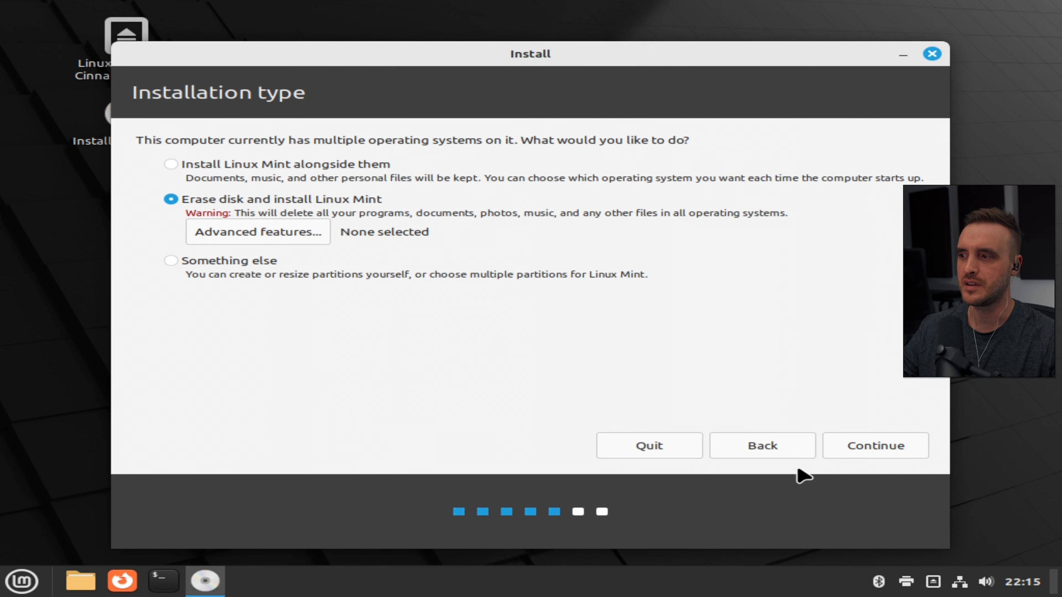
click(886, 454)
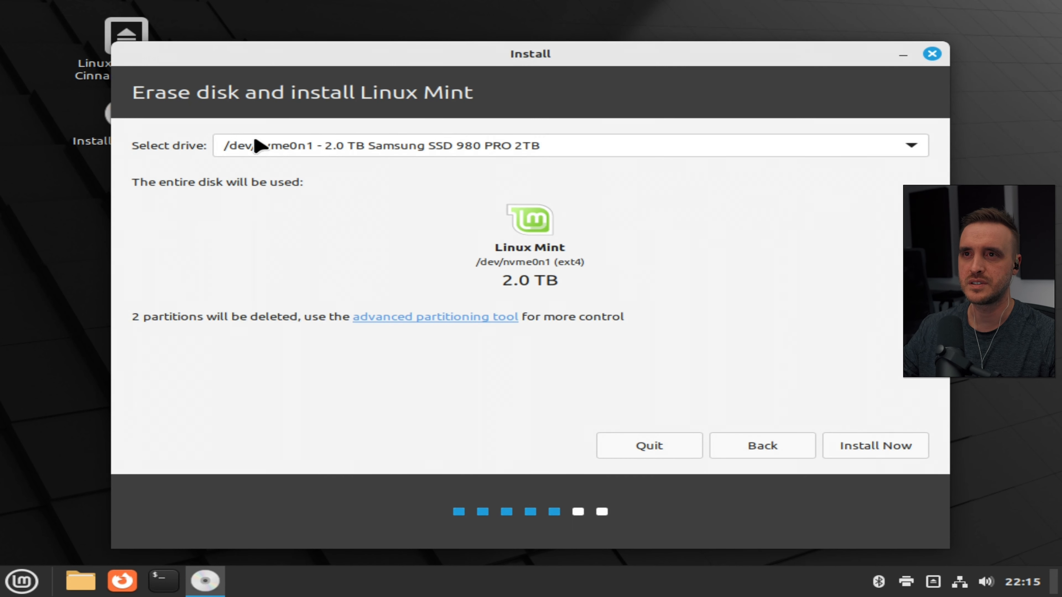
- Select the 240.1 GB Kingston SA400S3 drive (sda) as the installation target and confirm writing the partition changes to it
click(278, 155)
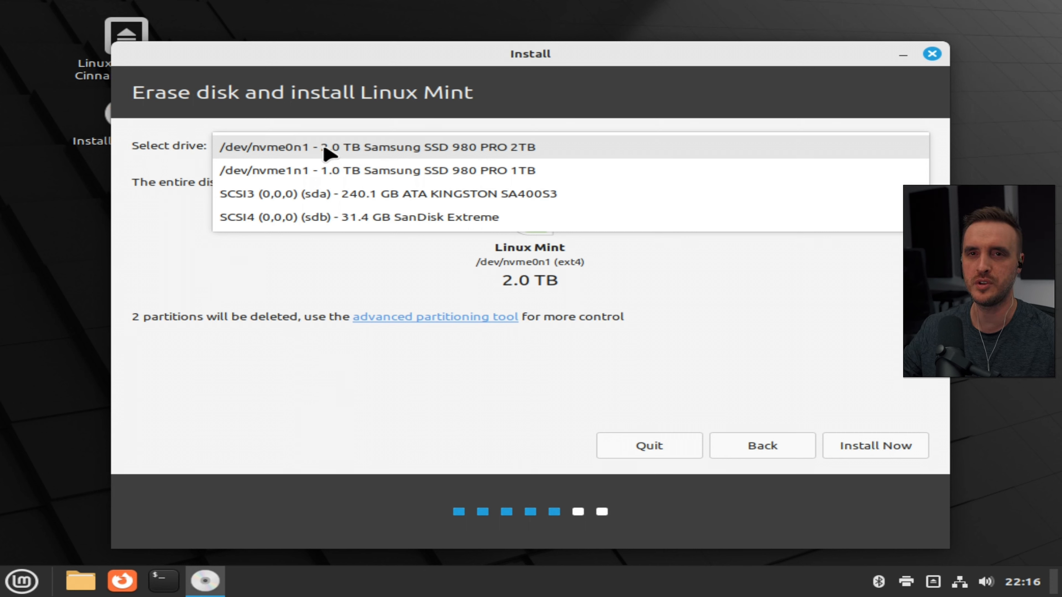
click(356, 200)
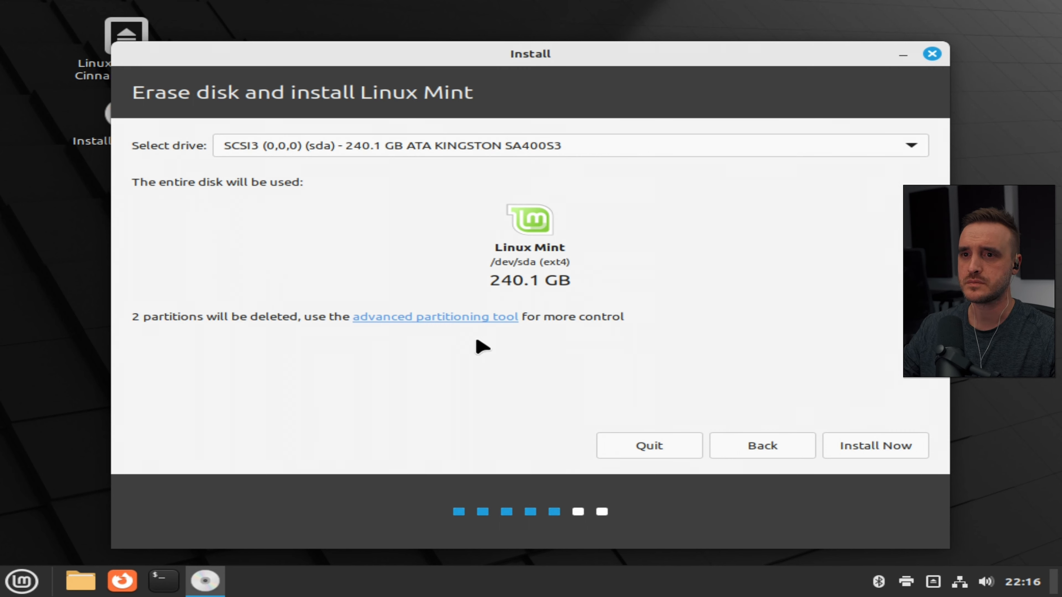
click(888, 445)
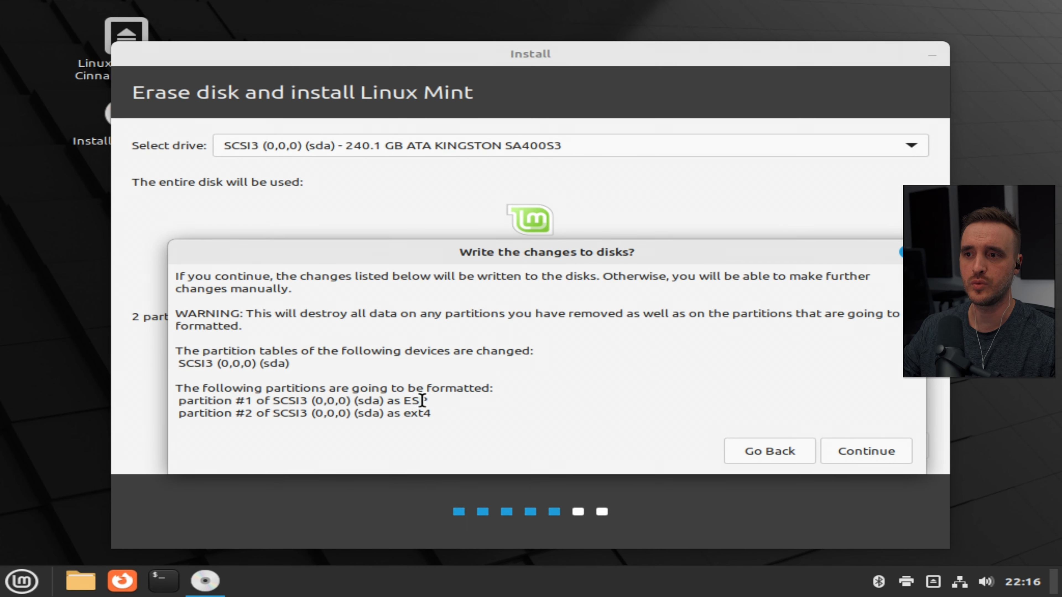
drag(433, 413, 177, 394)
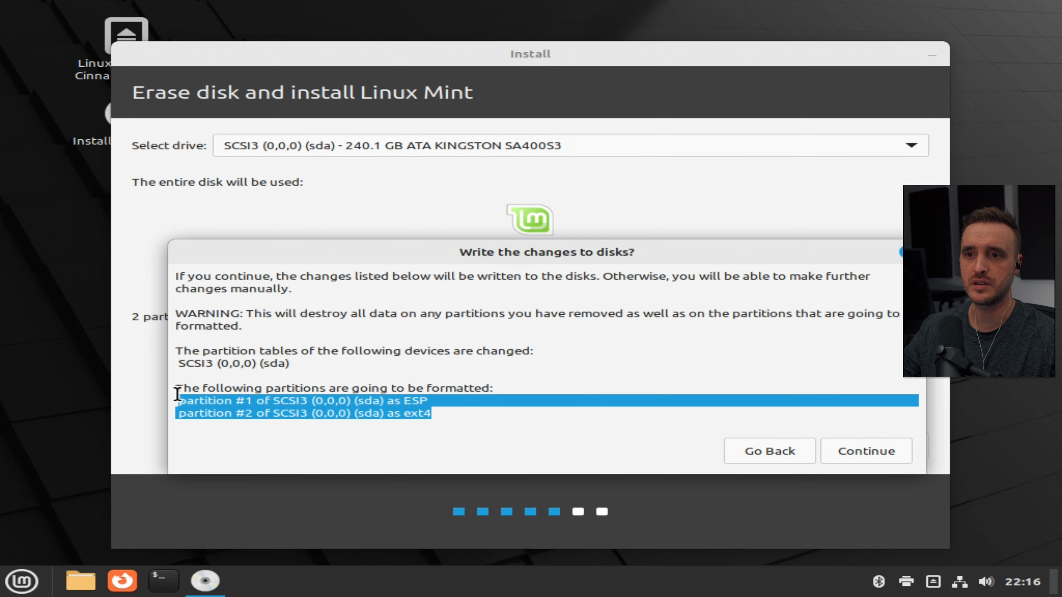
click(866, 452)
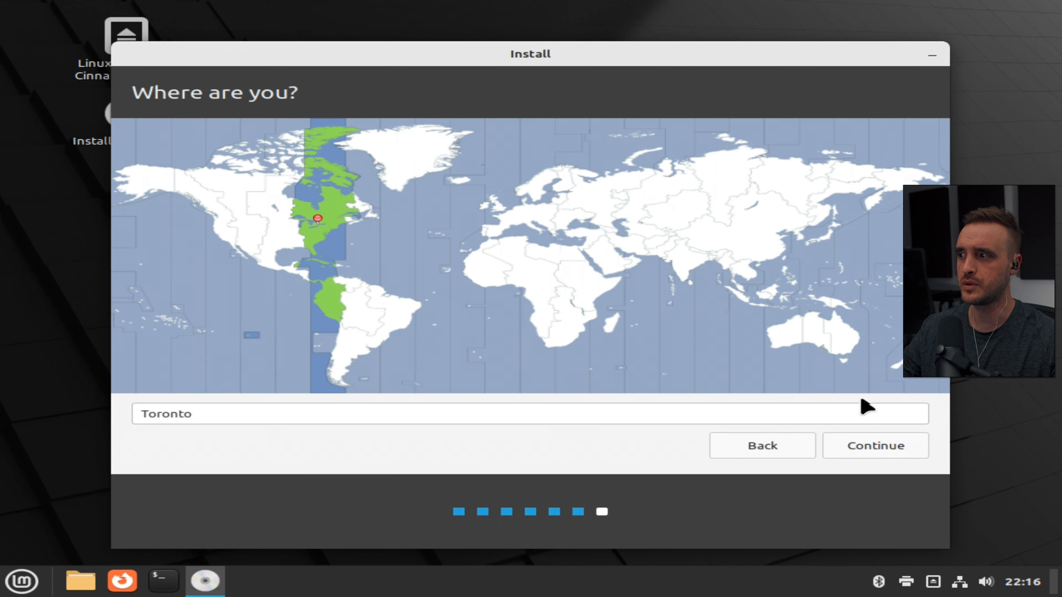
- Accept Toronto as the location and enter the account holder's name in the user details
click(872, 447)
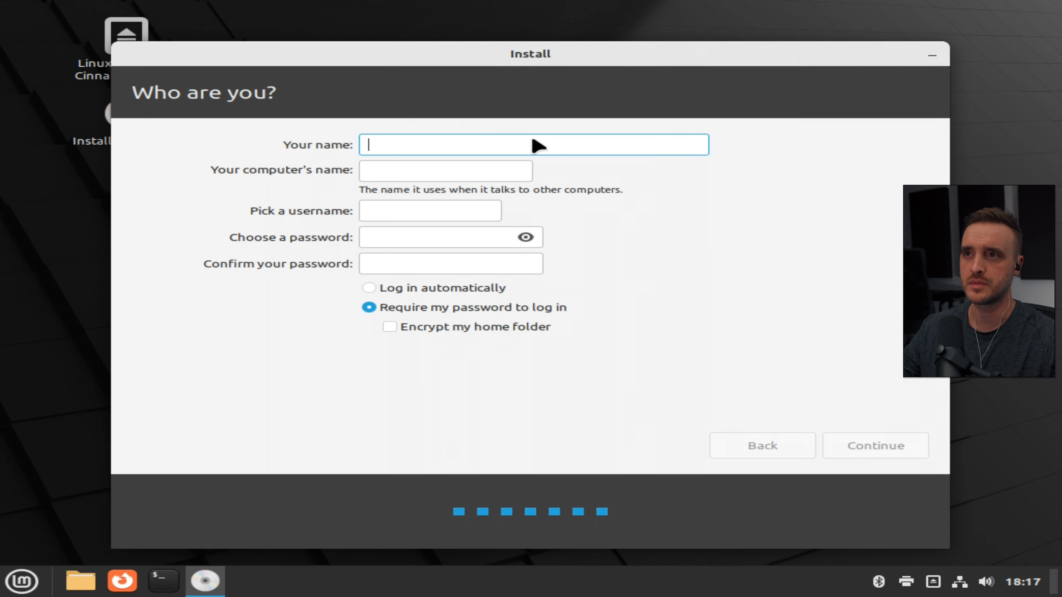
text(A1Rm4)
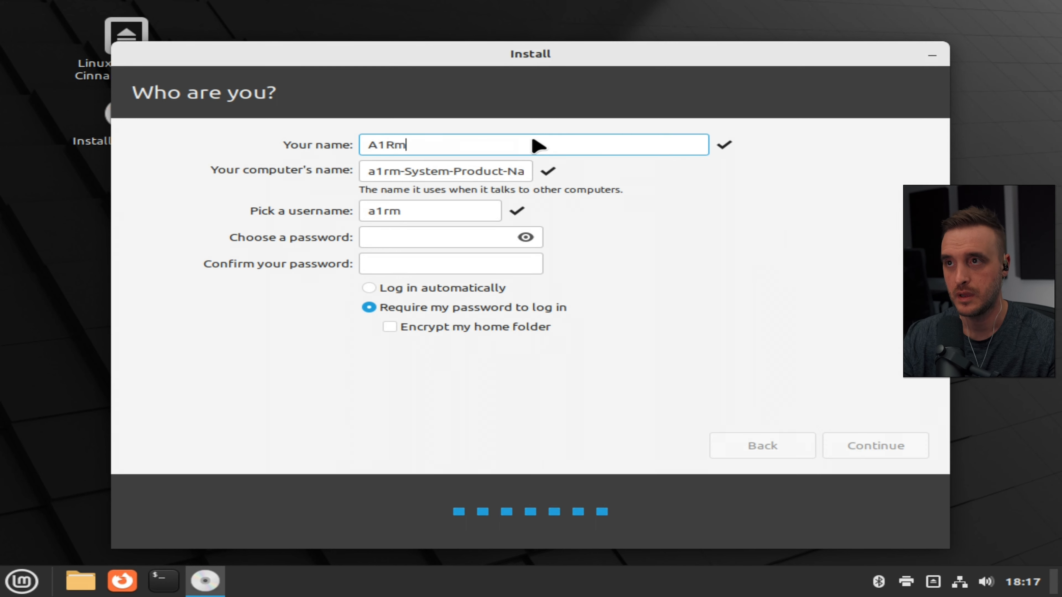
key(BackSpace)
key(BackSpace)
text(M4)
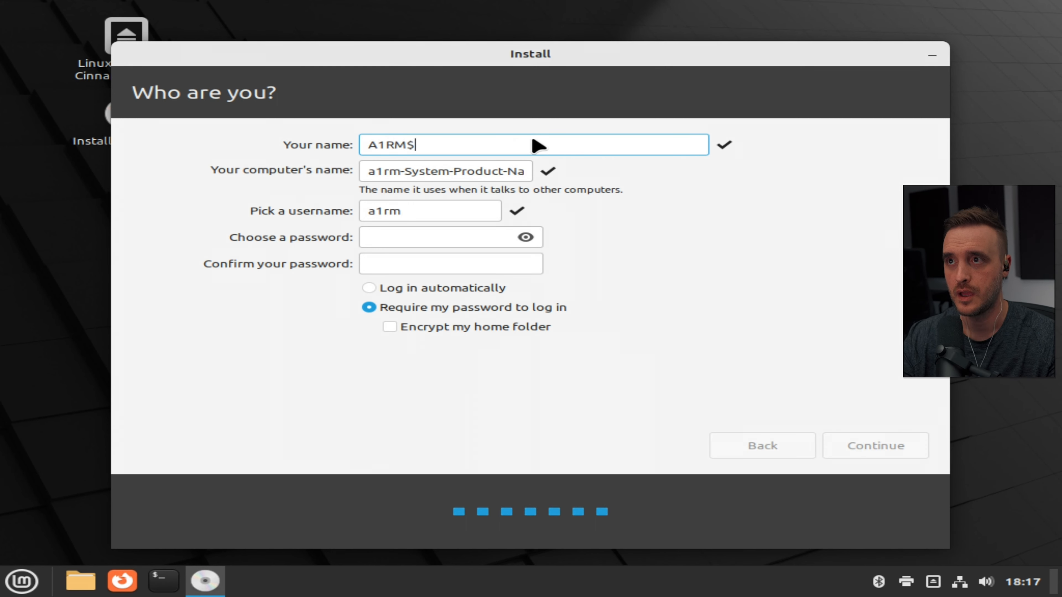
text(X)
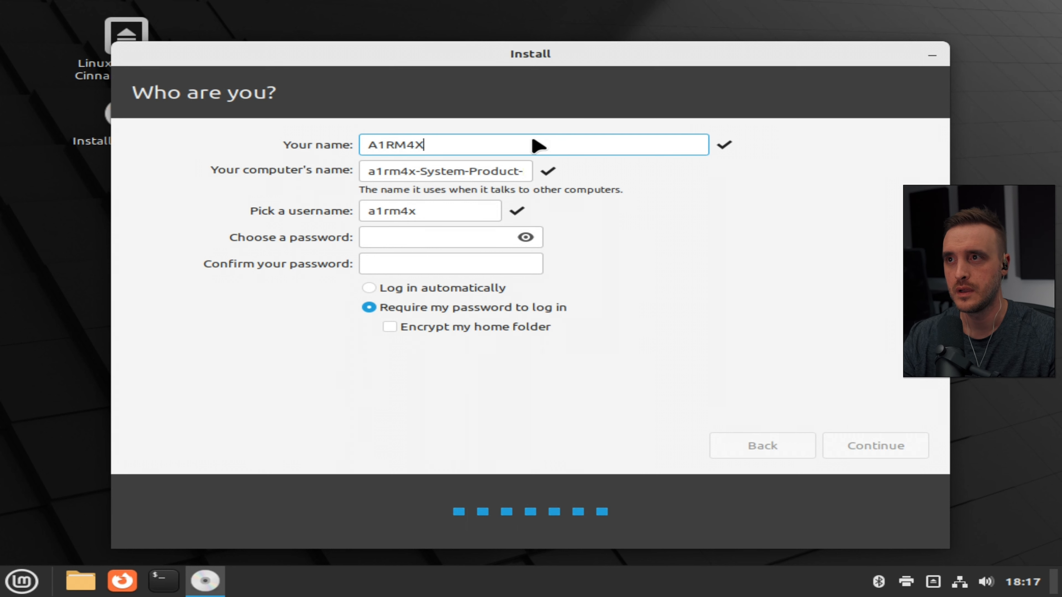
- Set the computer's name to TutoMint
key(Tab)
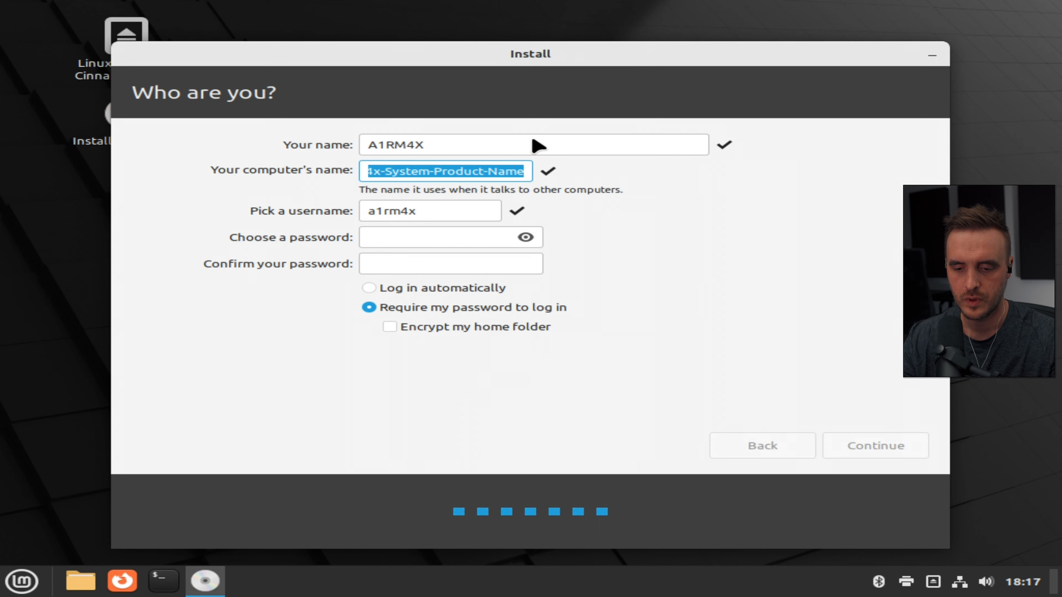
text(TUTO)
key(BackSpace)
key(BackSpace)
key(BackSpace)
key(BackSpace)
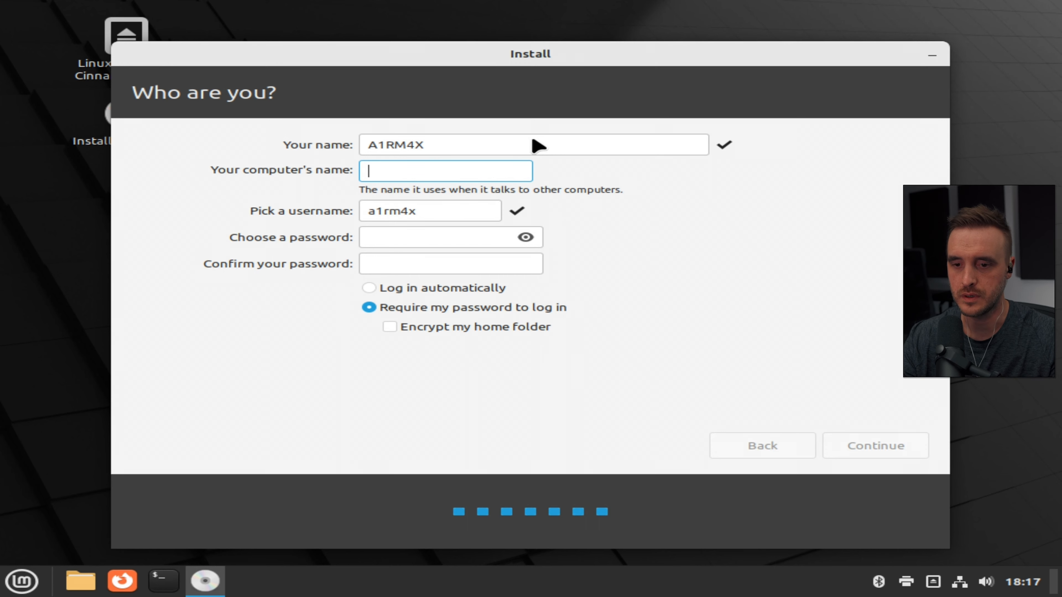
text(Tuto)
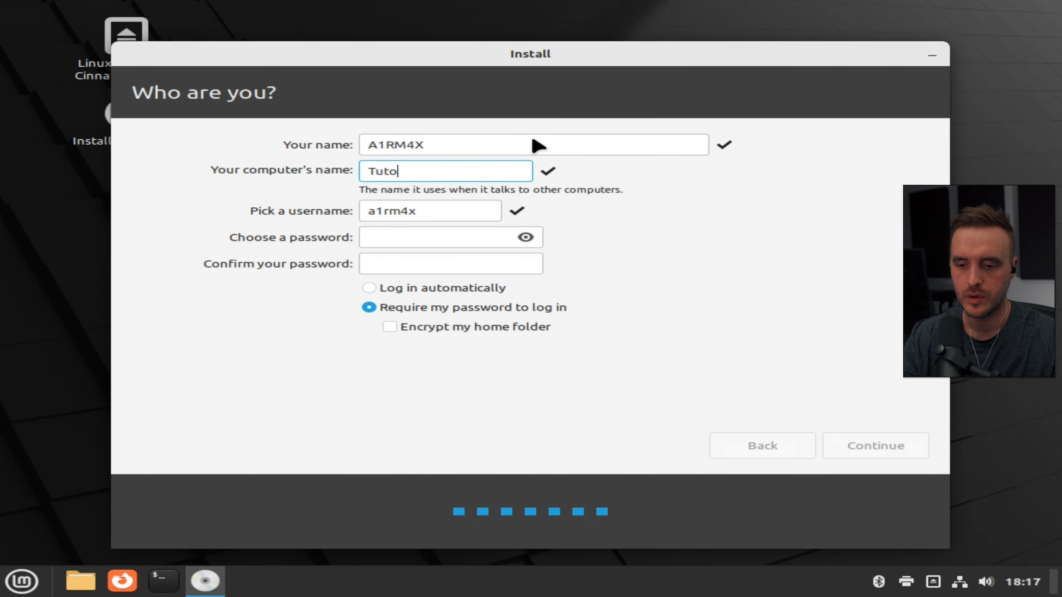
text(Mint)
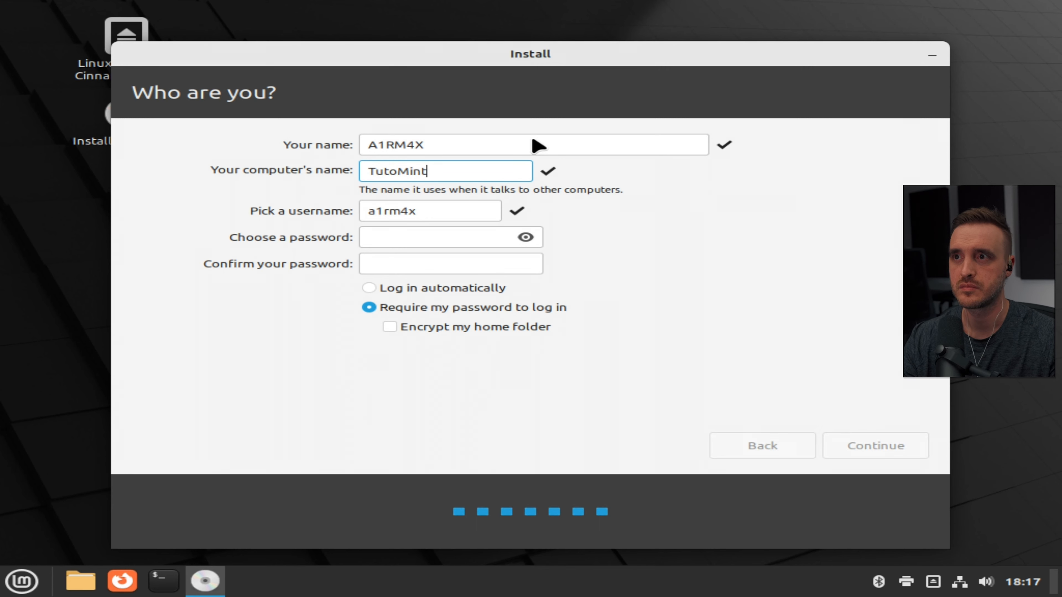
- Keep the suggested username, then enter and confirm the account password
key(Tab)
key(Tab)
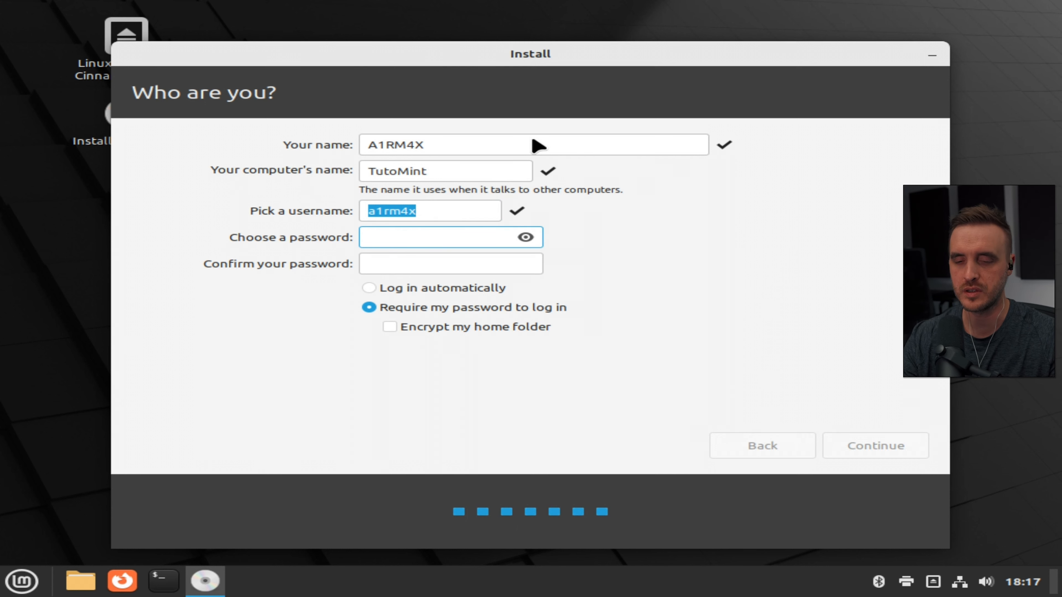
text(**********)
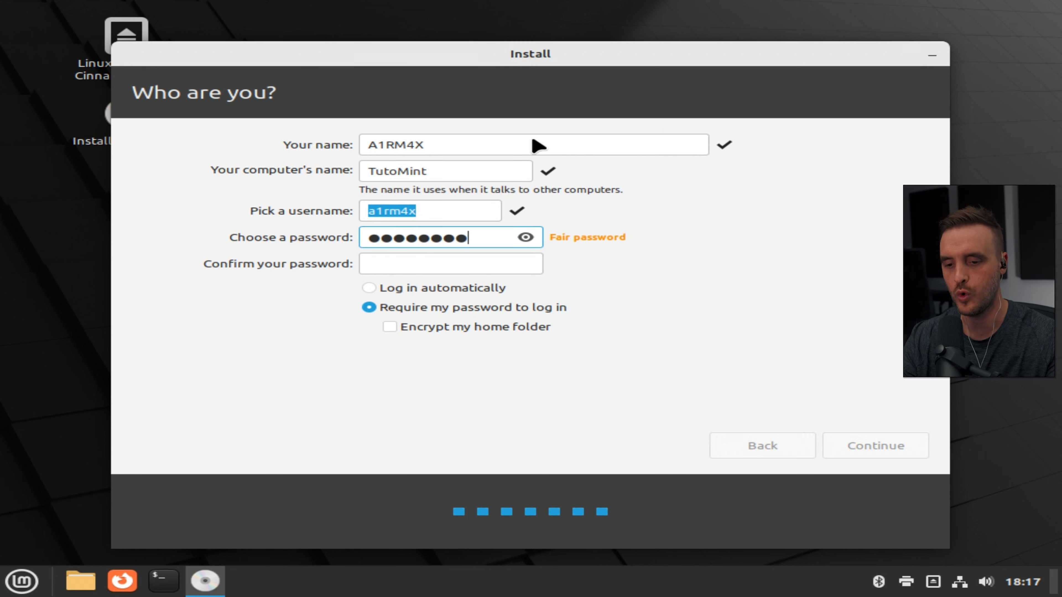
key(Tab)
text(*******)
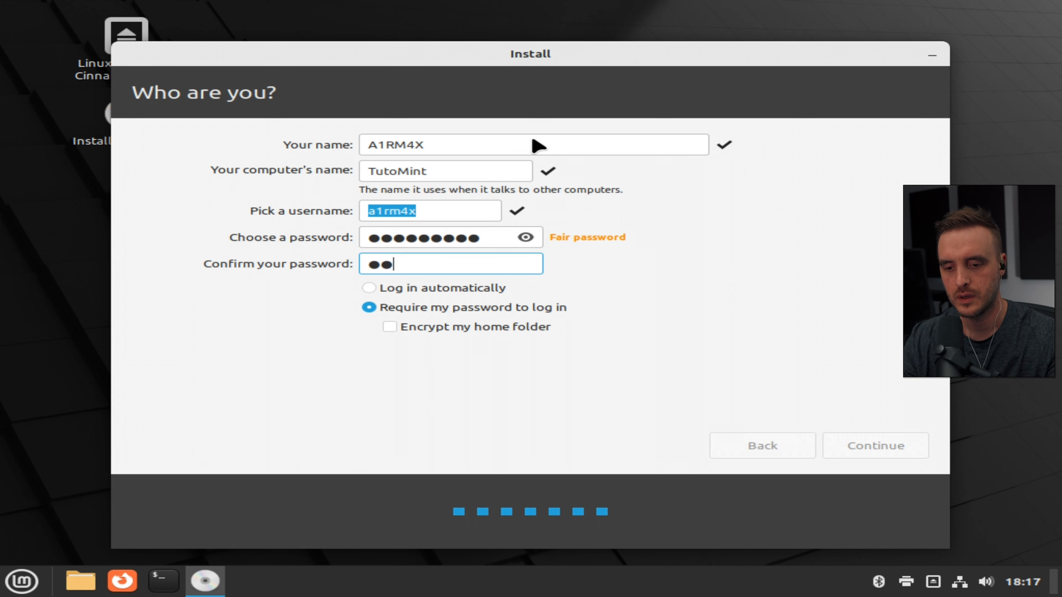
text(***)
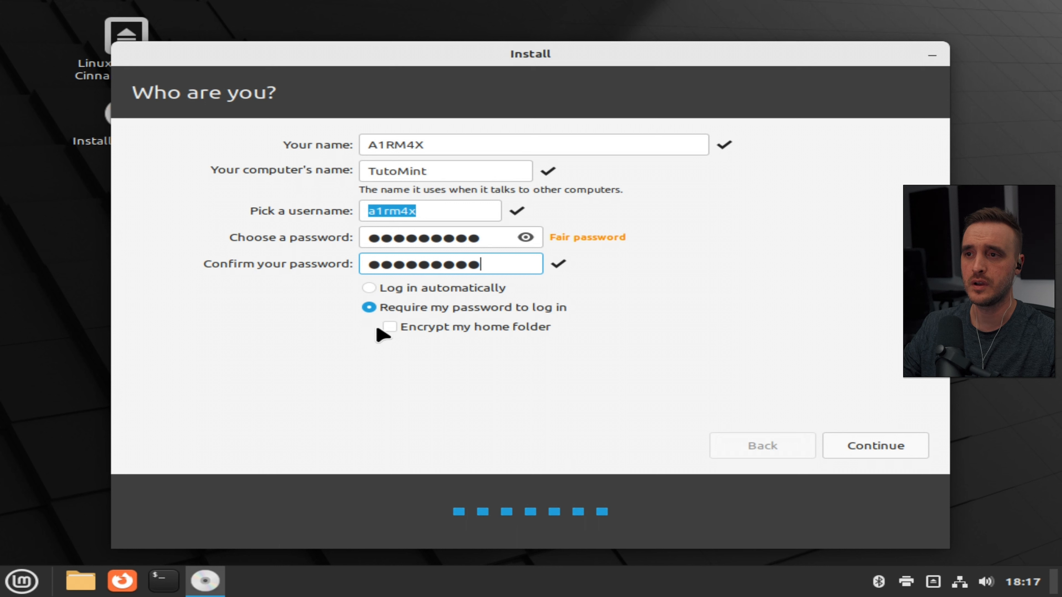
- Run the installation with the home folder left unencrypted, and restart the computer once it completes
click(390, 327)
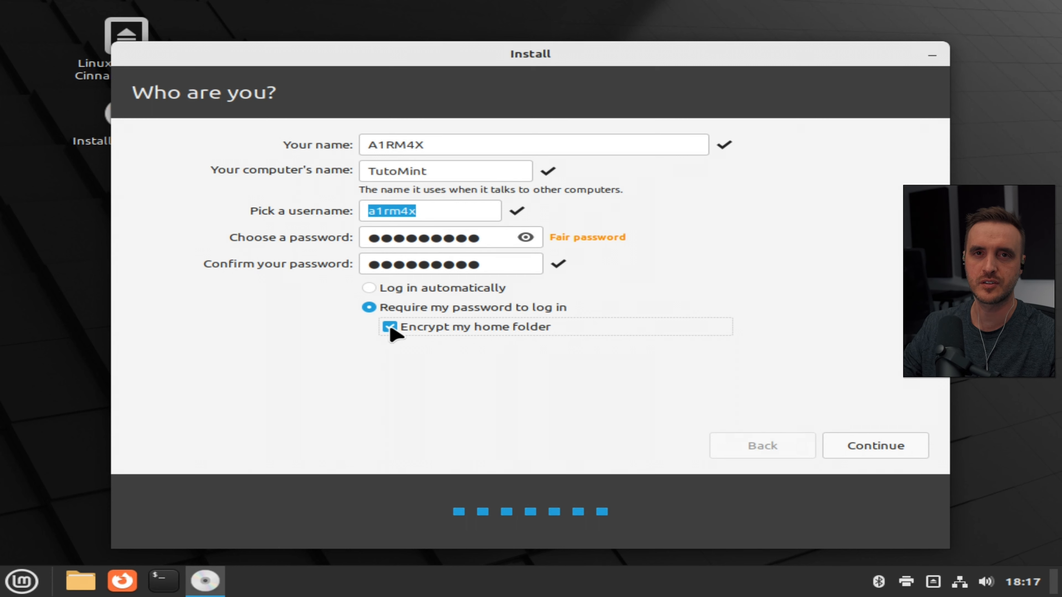
click(390, 329)
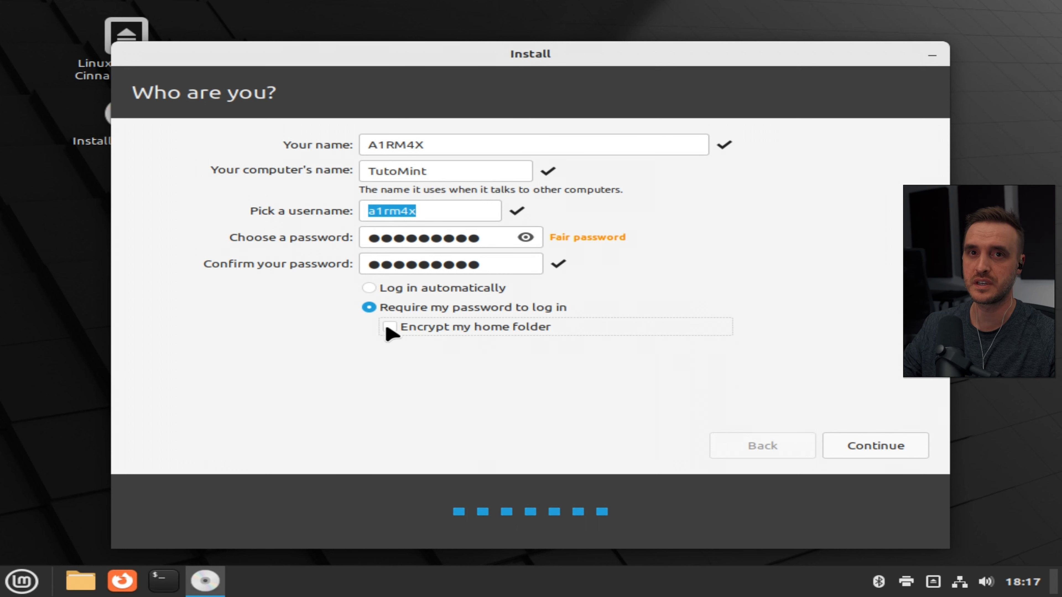
click(886, 451)
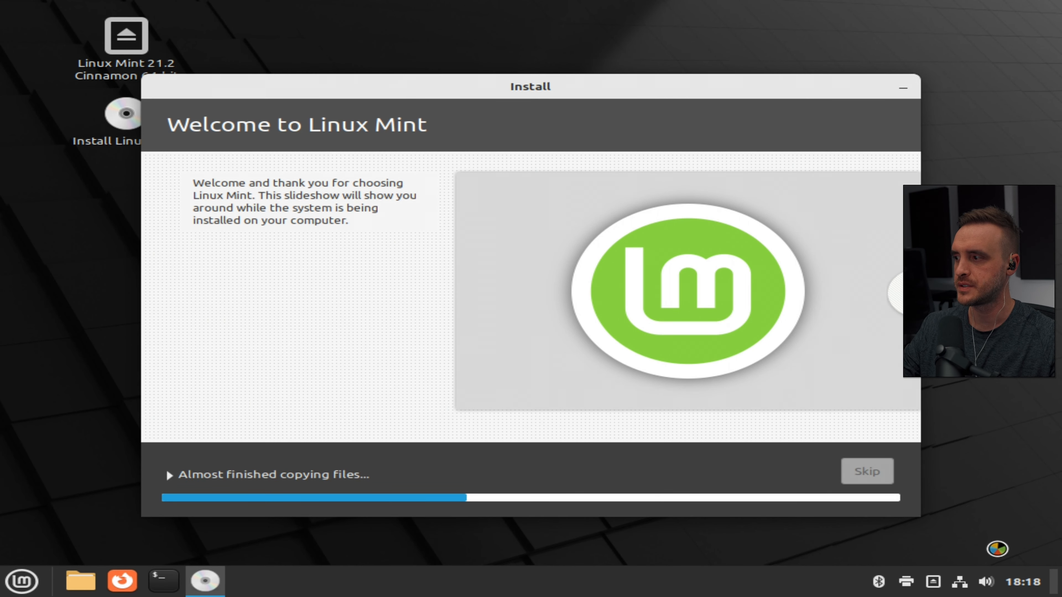
mouse_move(1018, 590)
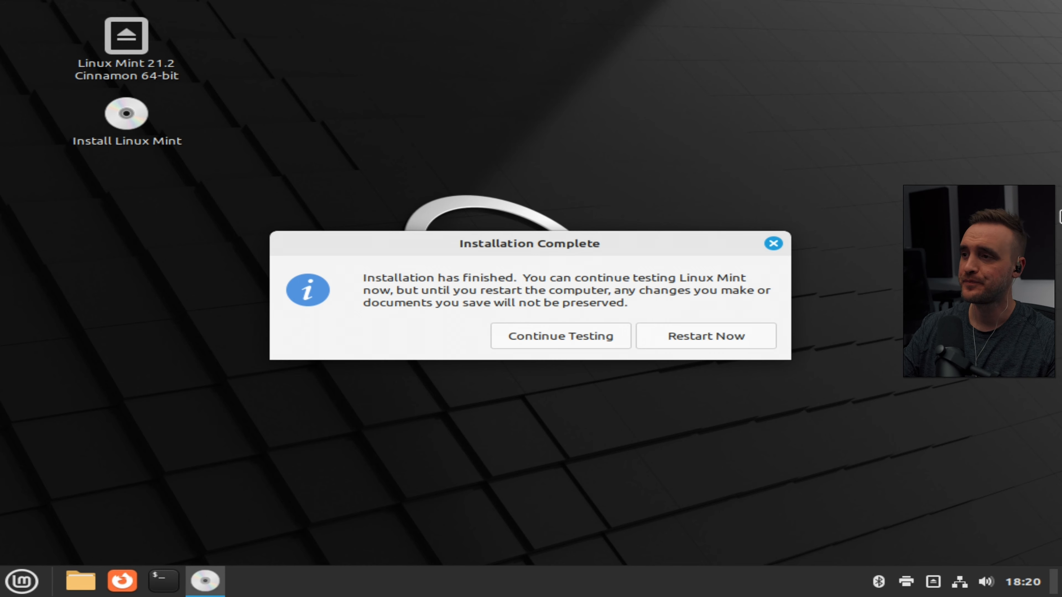
click(708, 342)
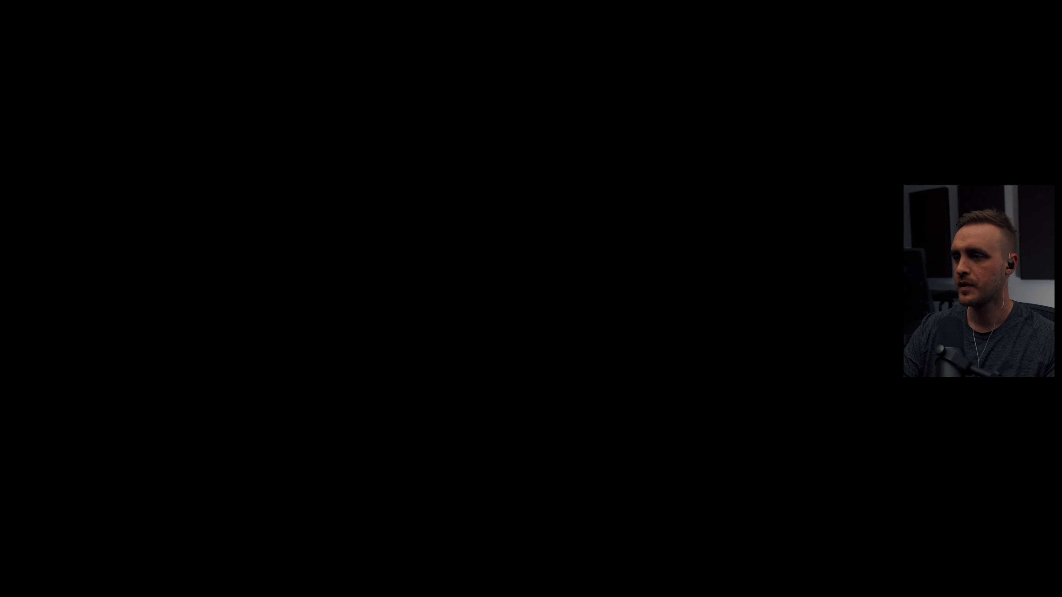
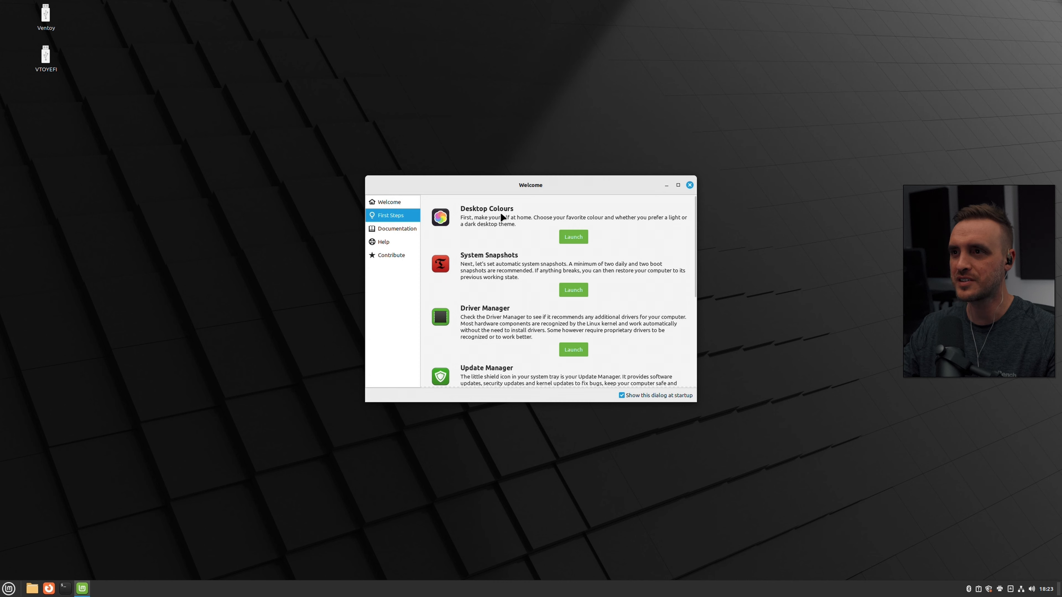
- Set the desktop theme to the Dark appearance with the blue-and-white colour swatch, and close the theme settings
click(578, 238)
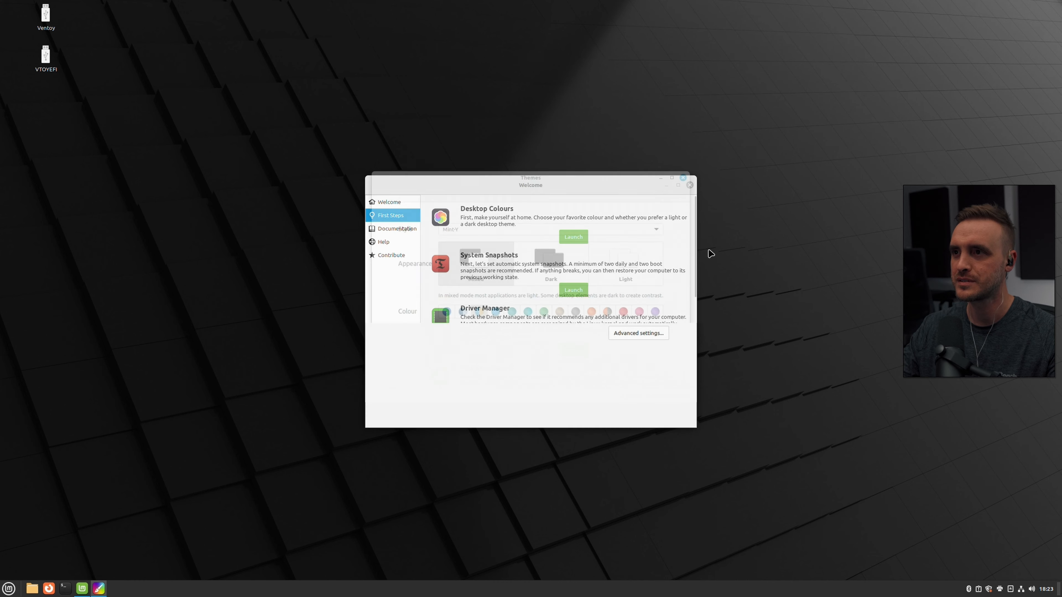
click(550, 271)
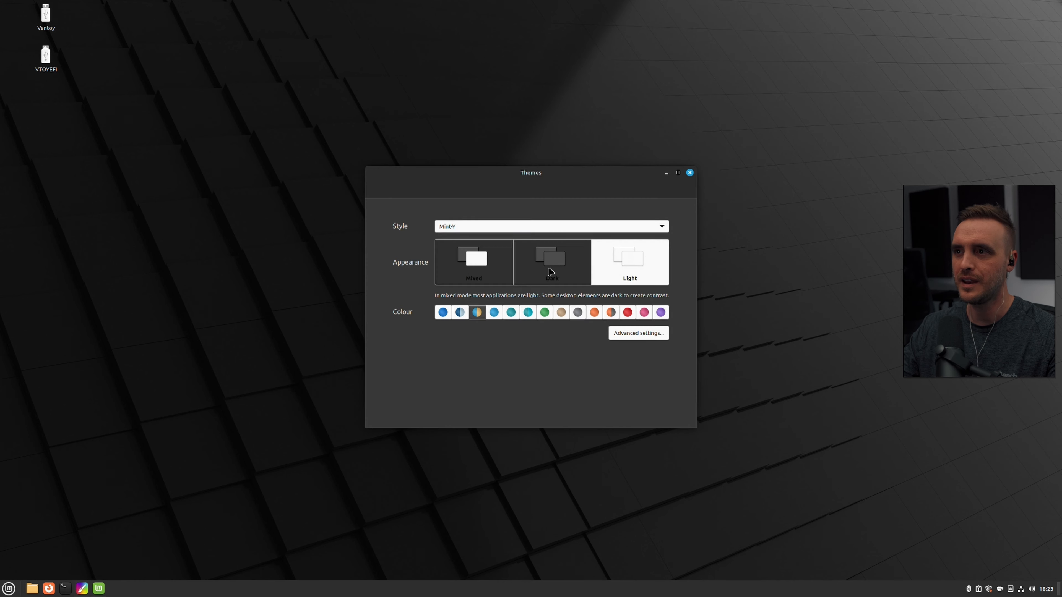
click(459, 314)
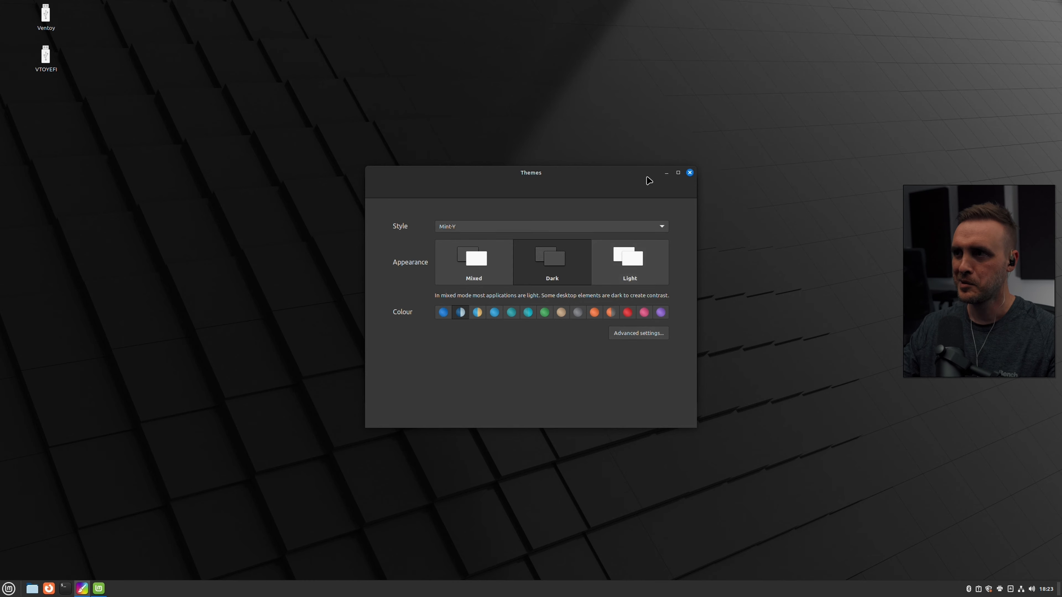
click(690, 173)
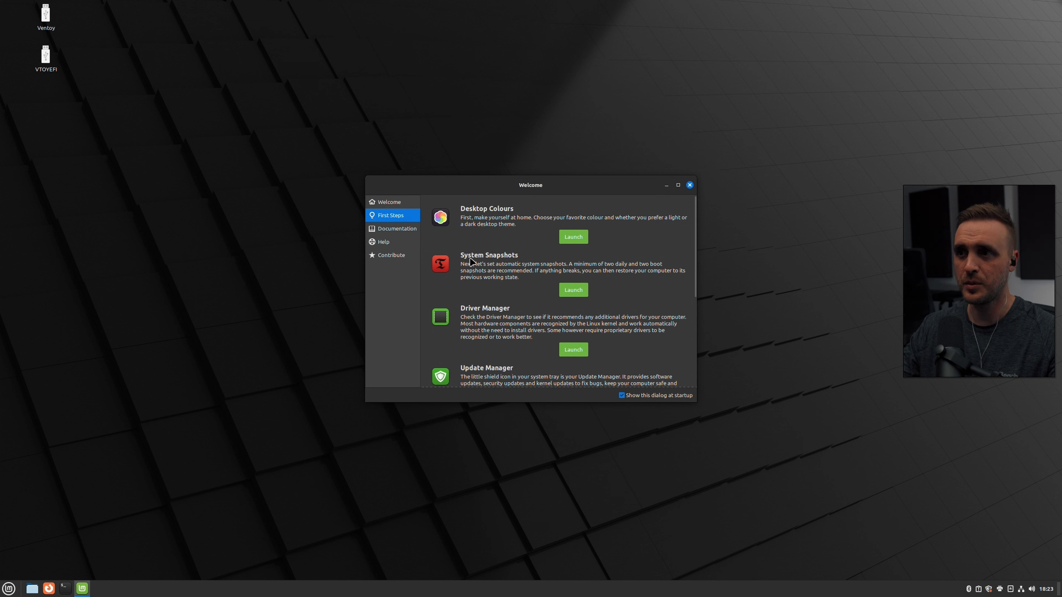
- Open the system snapshots setup with the account password, and keep RSYNC as the snapshot type and sda2 as the location
click(579, 293)
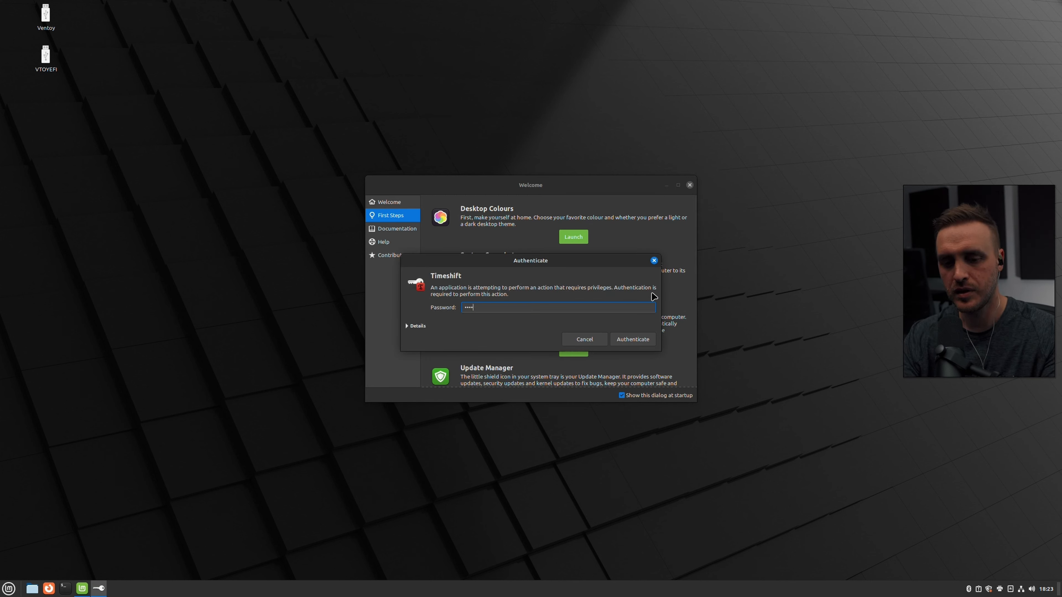
key(Return)
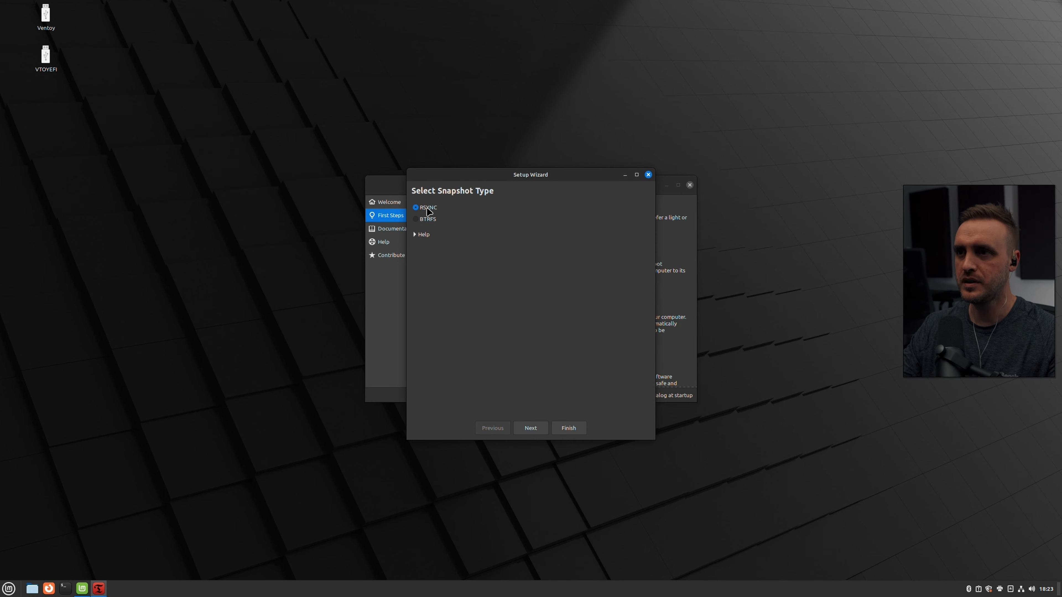
click(532, 429)
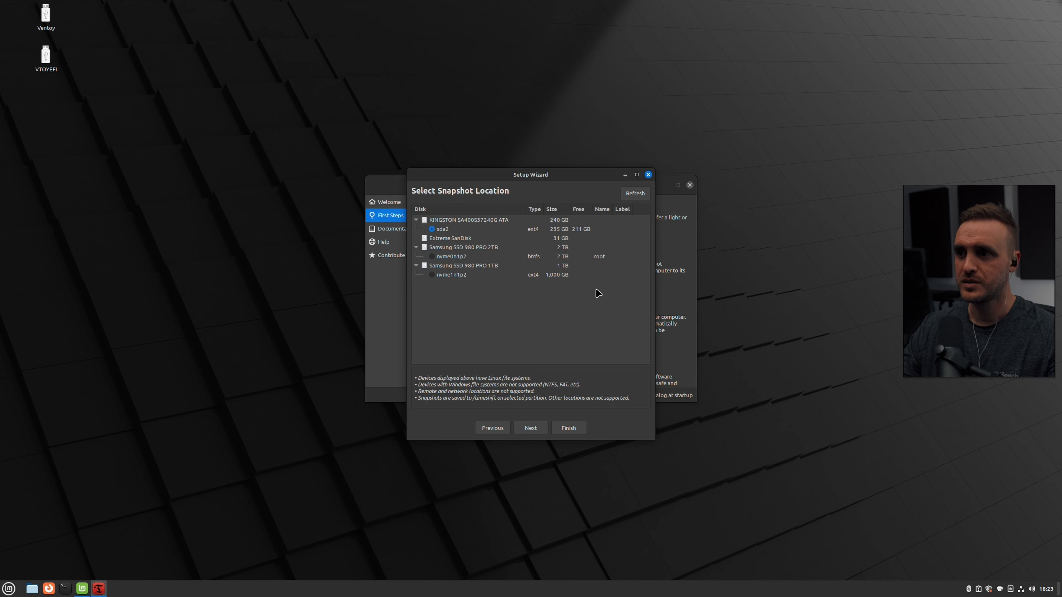
click(539, 429)
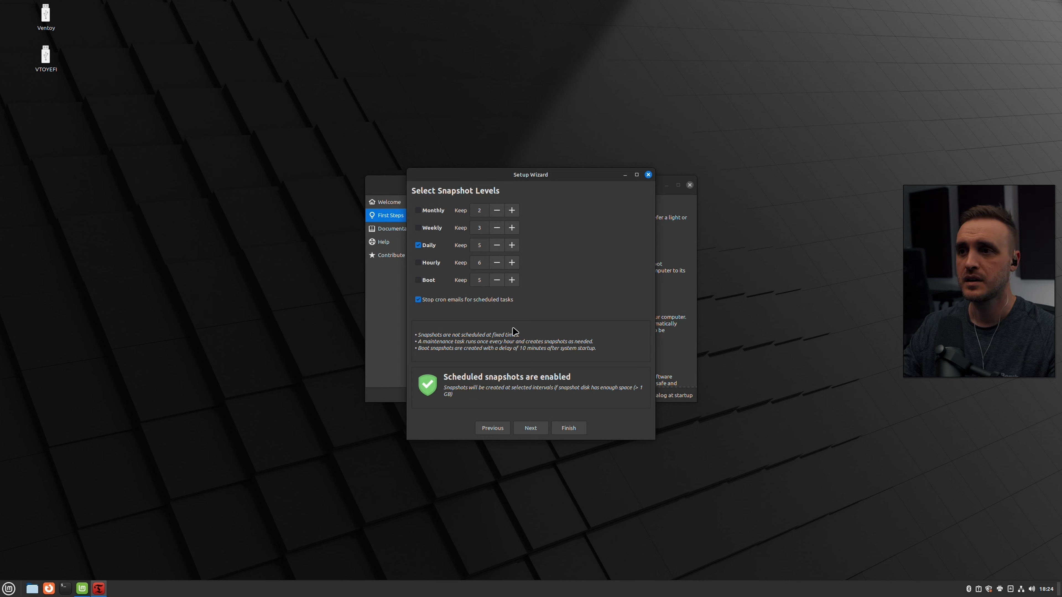
- Turn off the daily snapshot schedule and continue to the user home directories page of the wizard
click(418, 245)
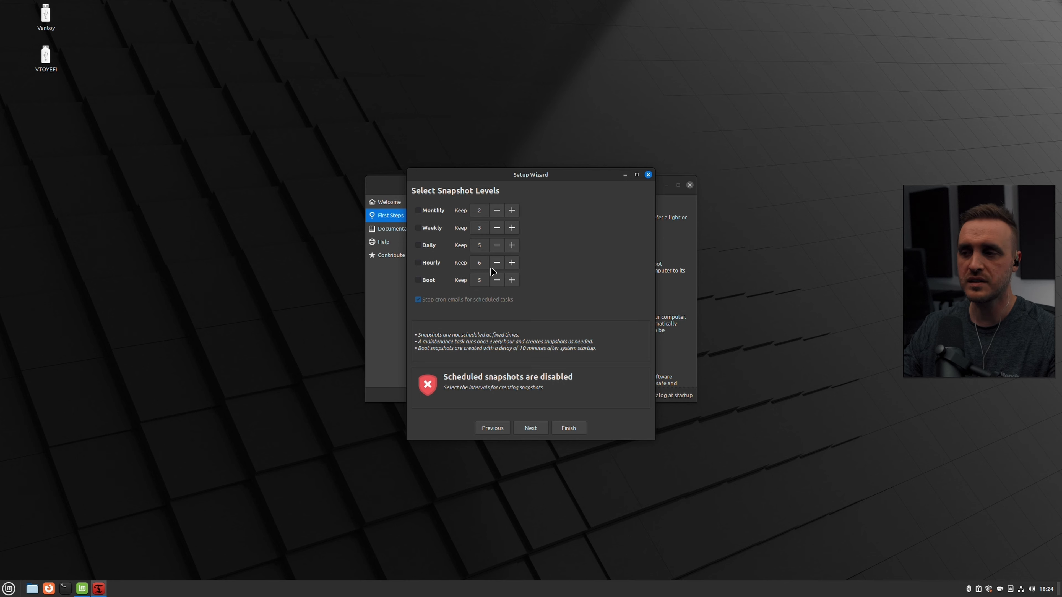
click(541, 428)
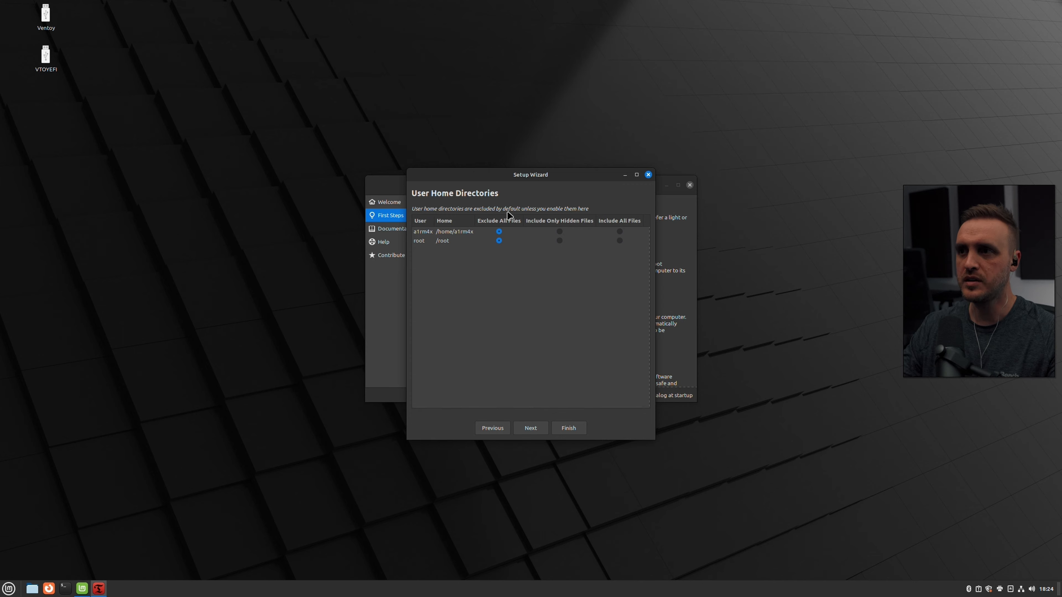
click(492, 429)
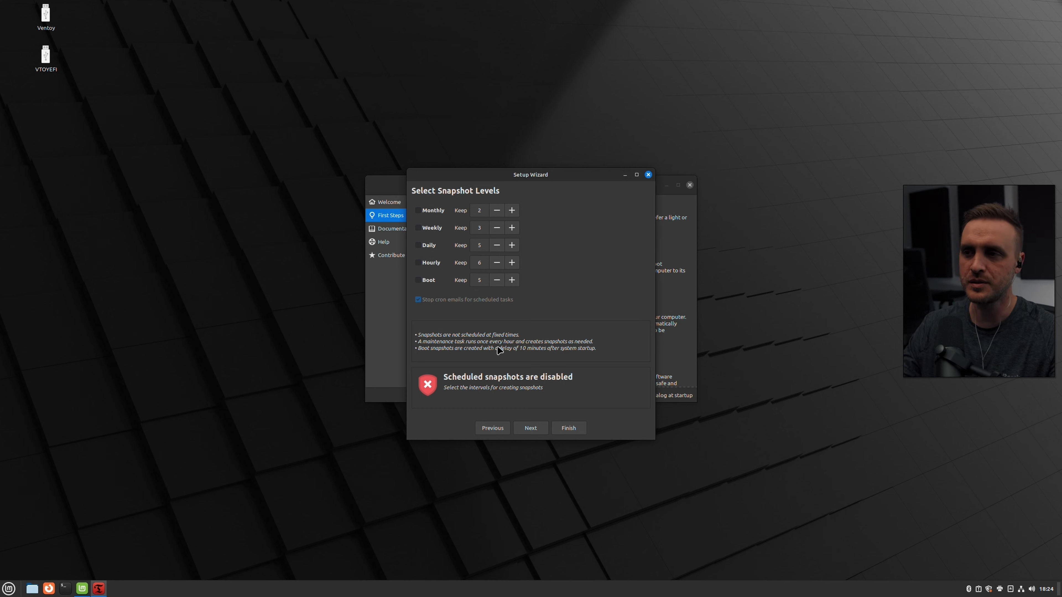
click(534, 432)
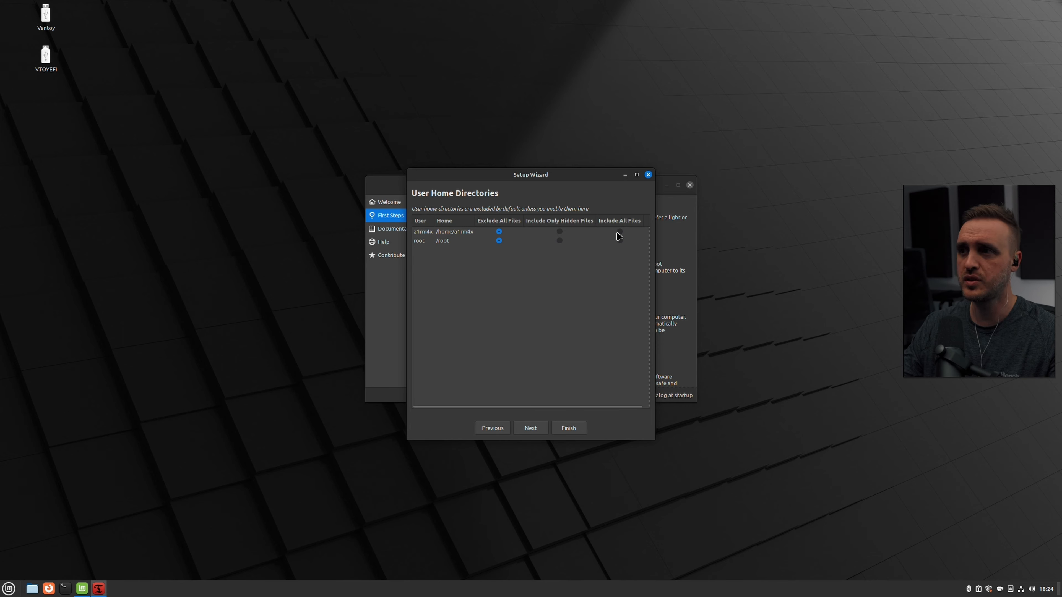
click(619, 232)
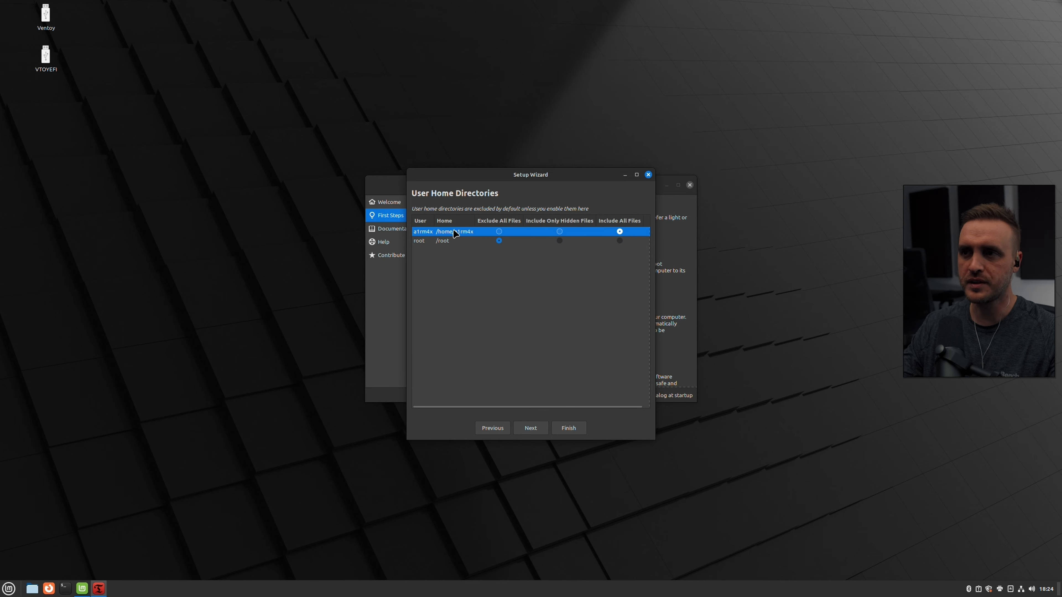
click(498, 231)
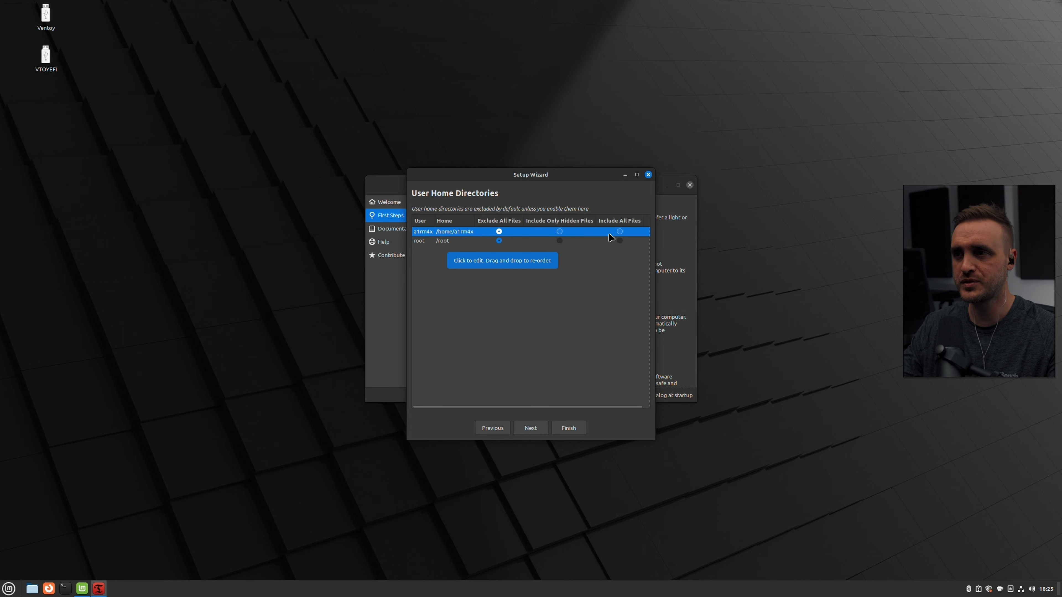
click(620, 231)
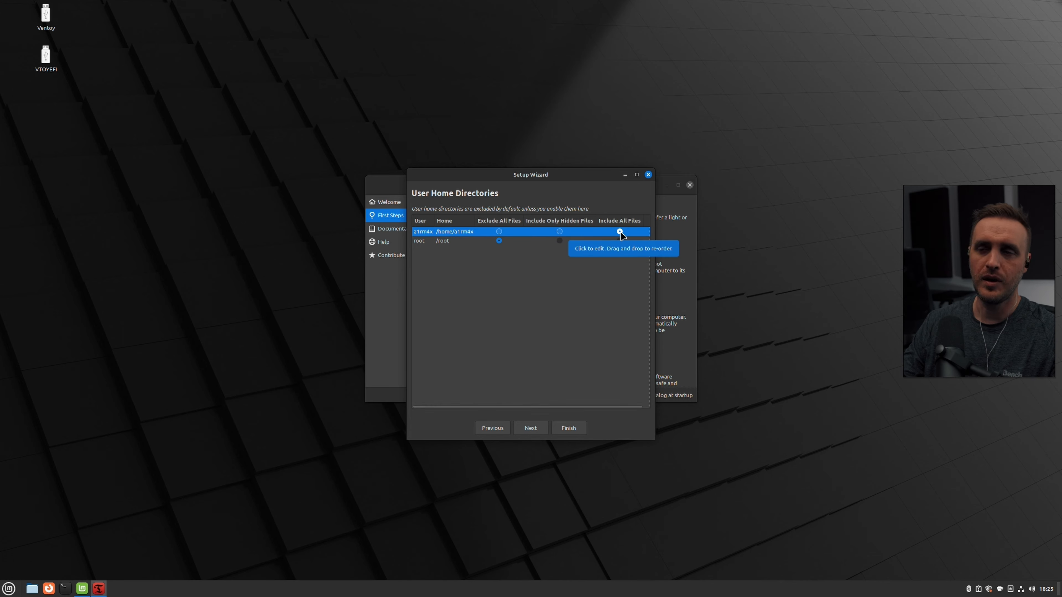
click(499, 232)
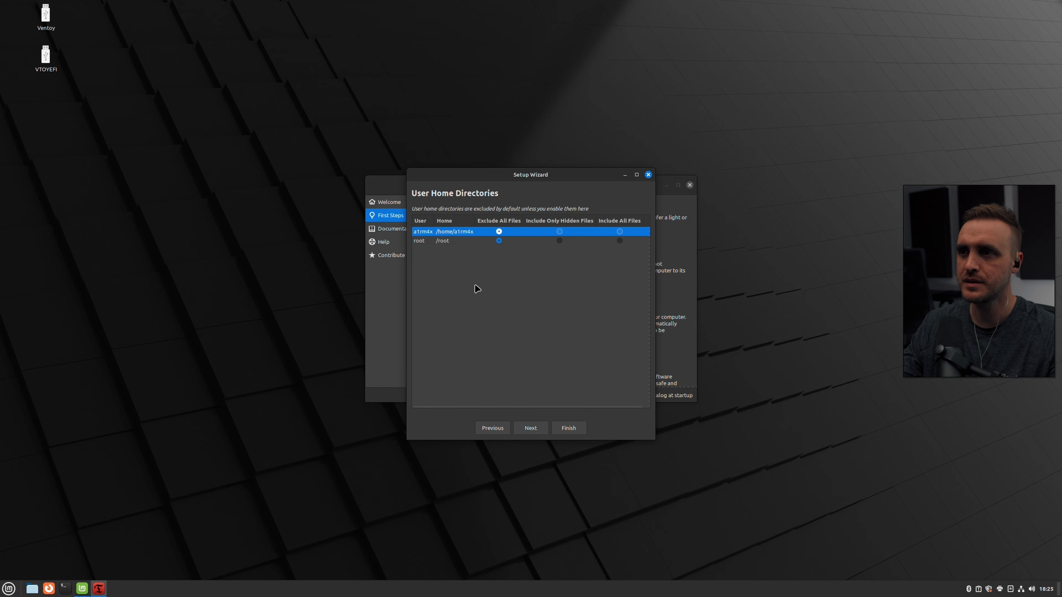
- Finish the snapshot setup wizard with the home directories excluded, and close Timeshift
click(531, 428)
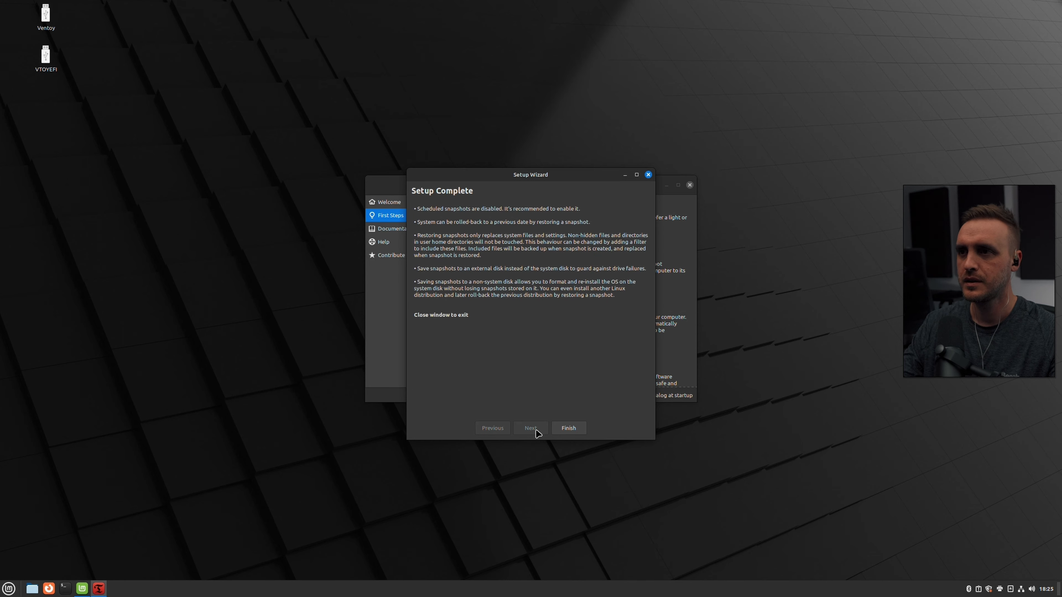
click(566, 428)
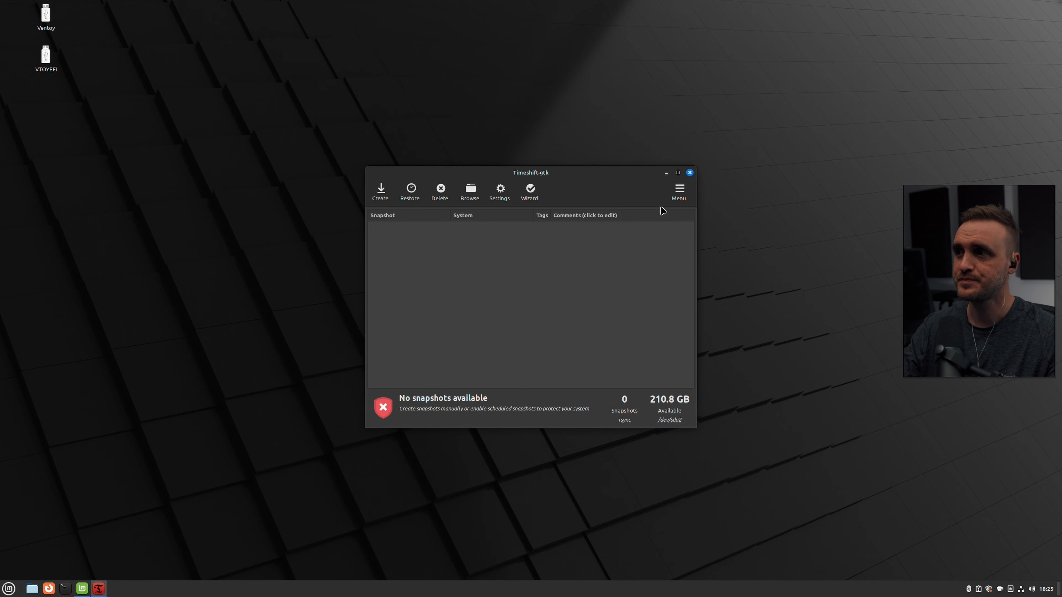
click(689, 173)
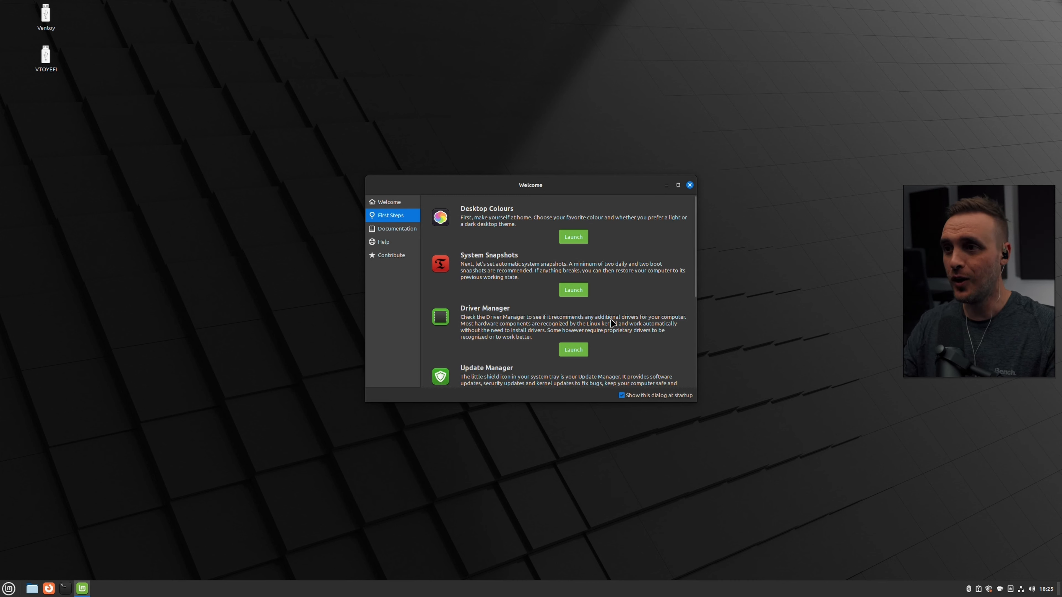
- Install nvidia-driver-535 for the NVIDIA graphics card through Driver Manager, authorising it with the account password
scroll(518, 304, down, 1)
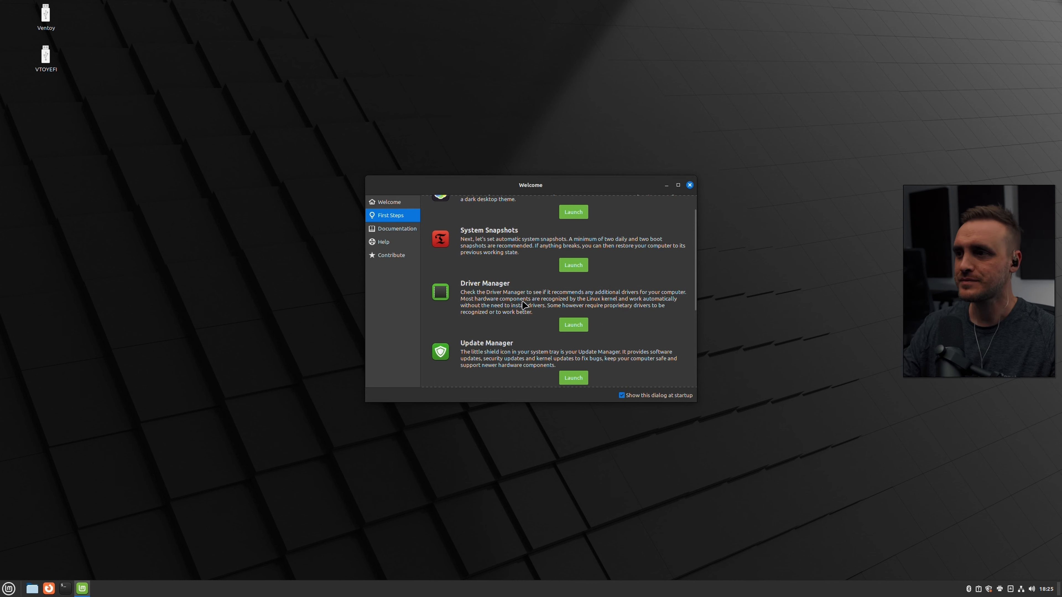
click(572, 326)
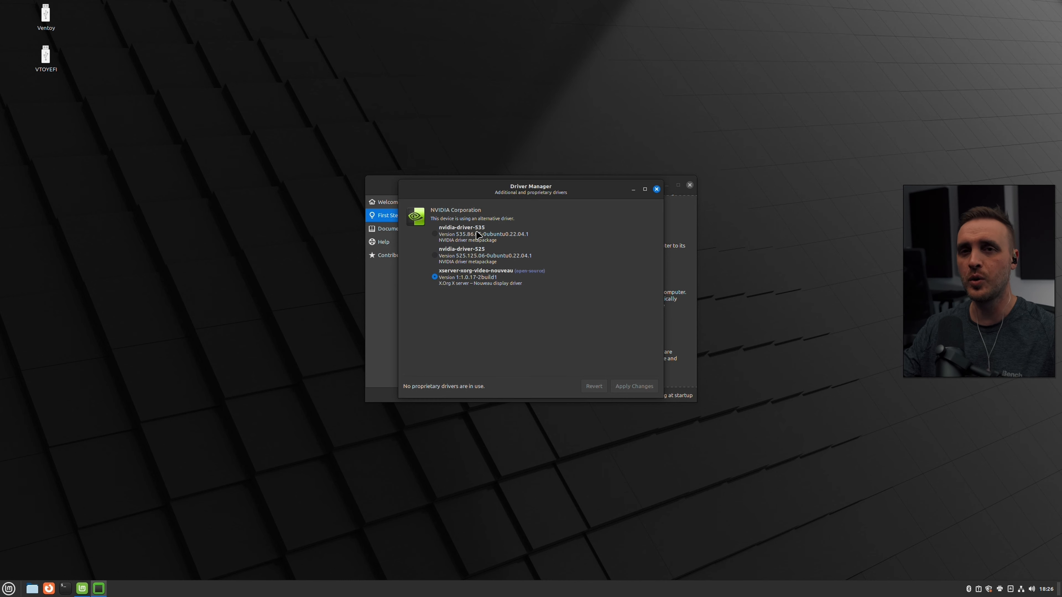
click(436, 237)
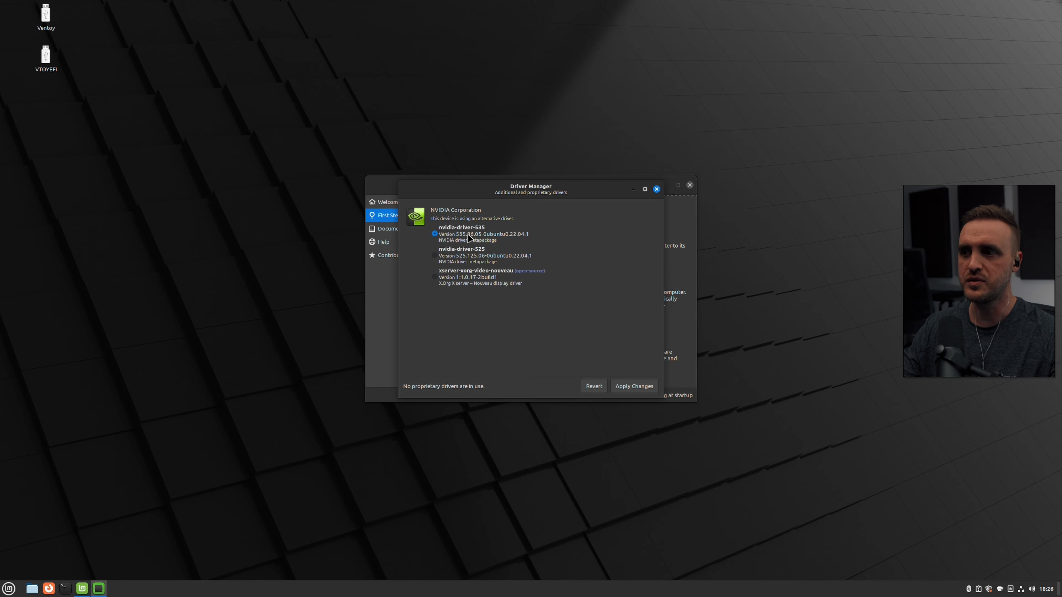
click(638, 387)
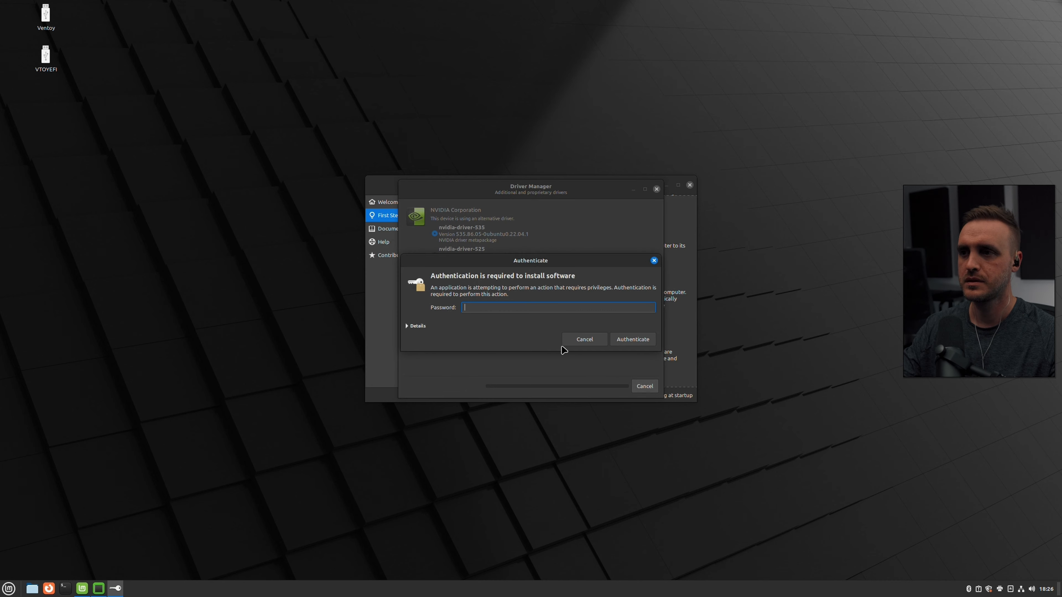
text(••)
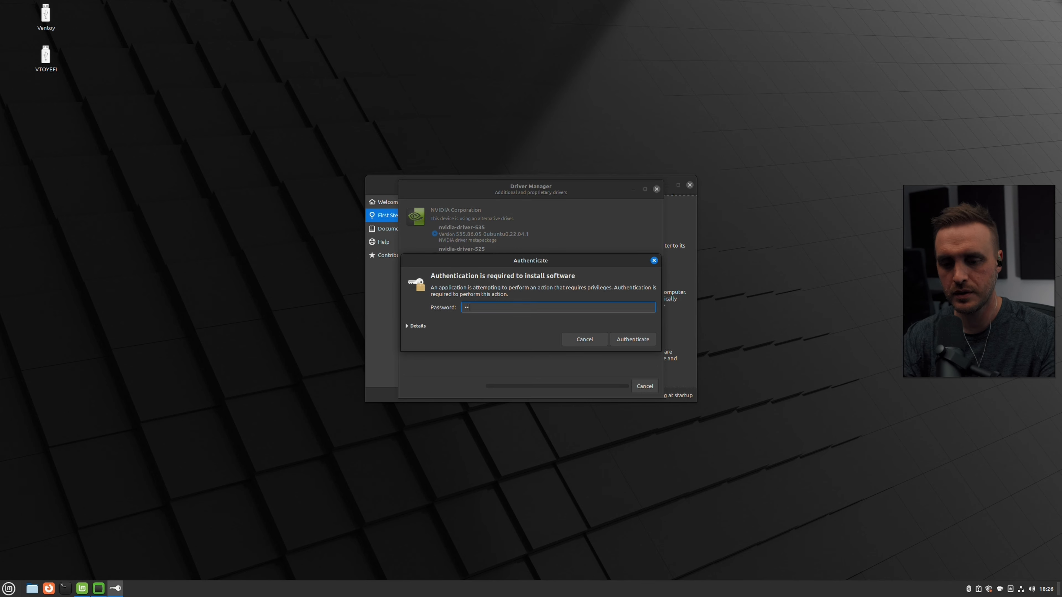
text(••••••)
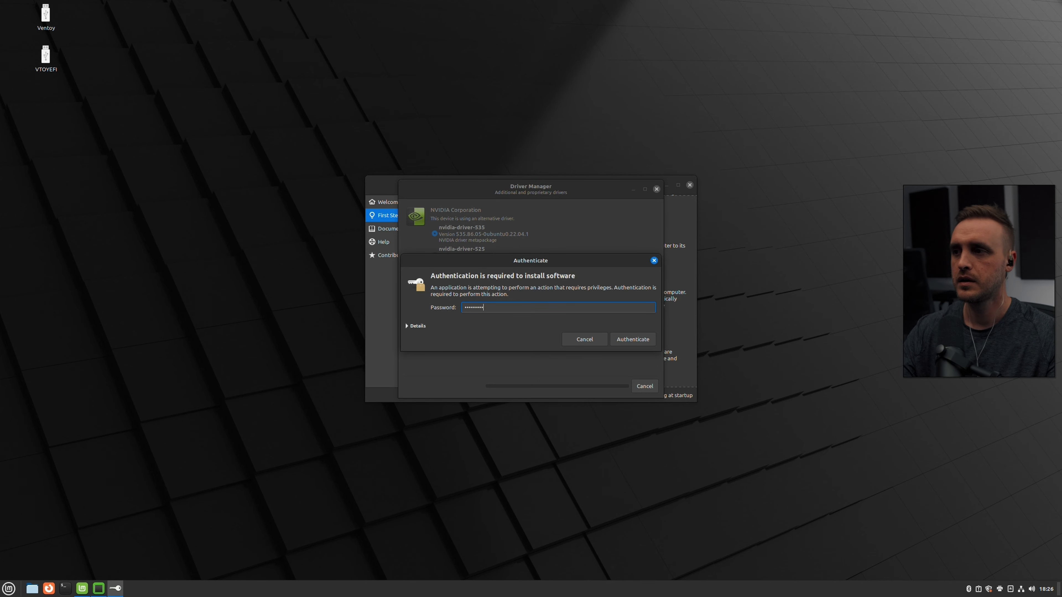
click(643, 339)
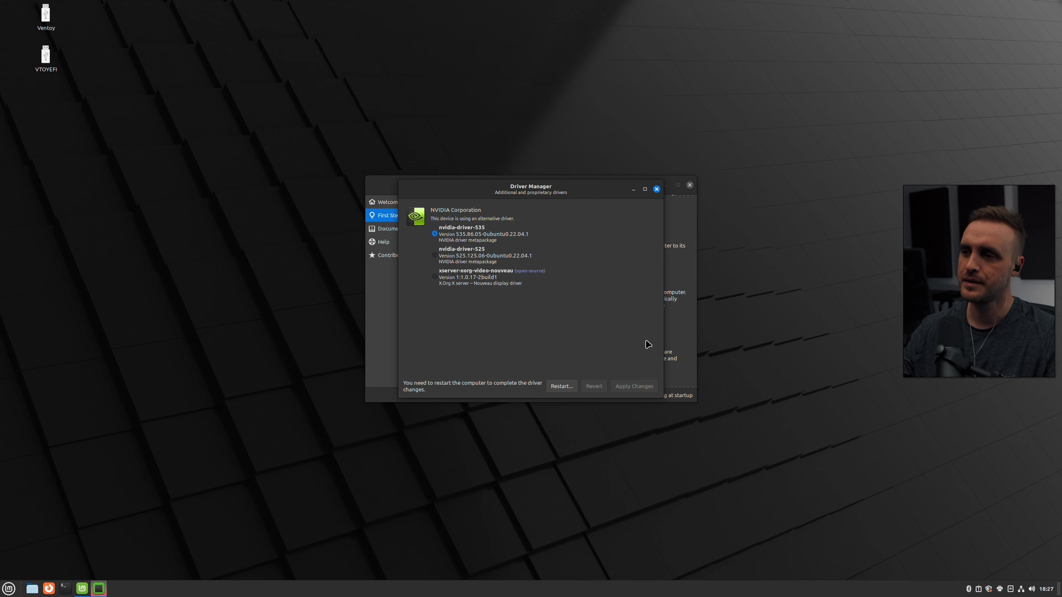
- Restart the computer to complete the driver change, and log in with the account password
click(561, 386)
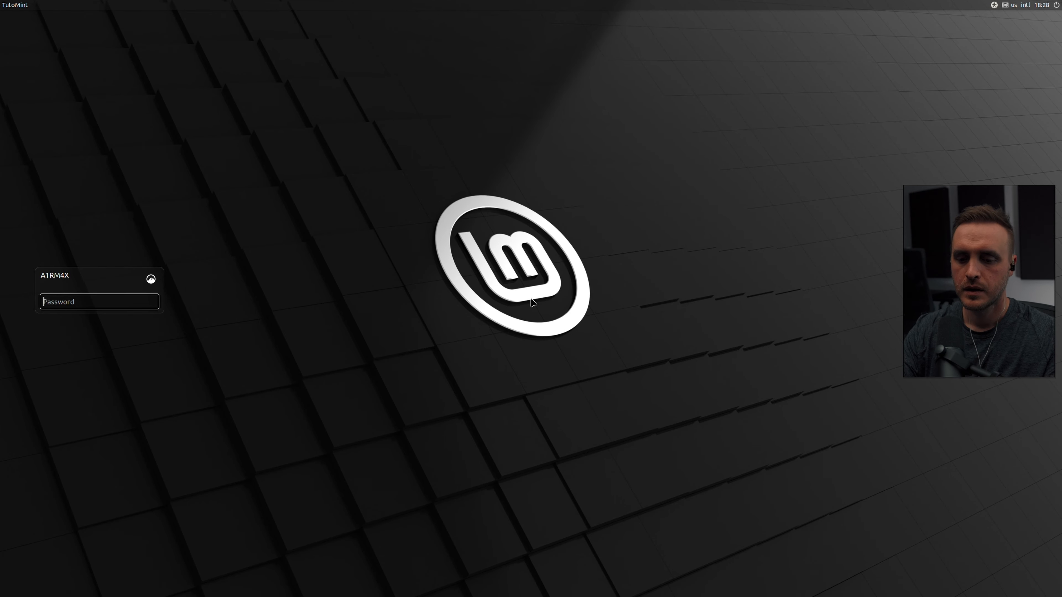
text(•••••••••)
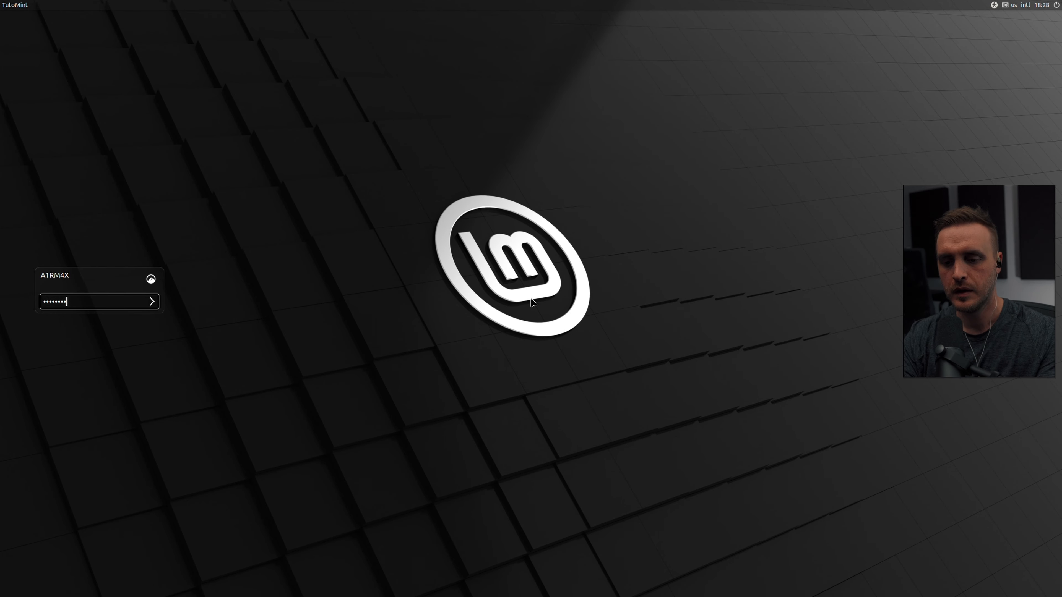
key(Return)
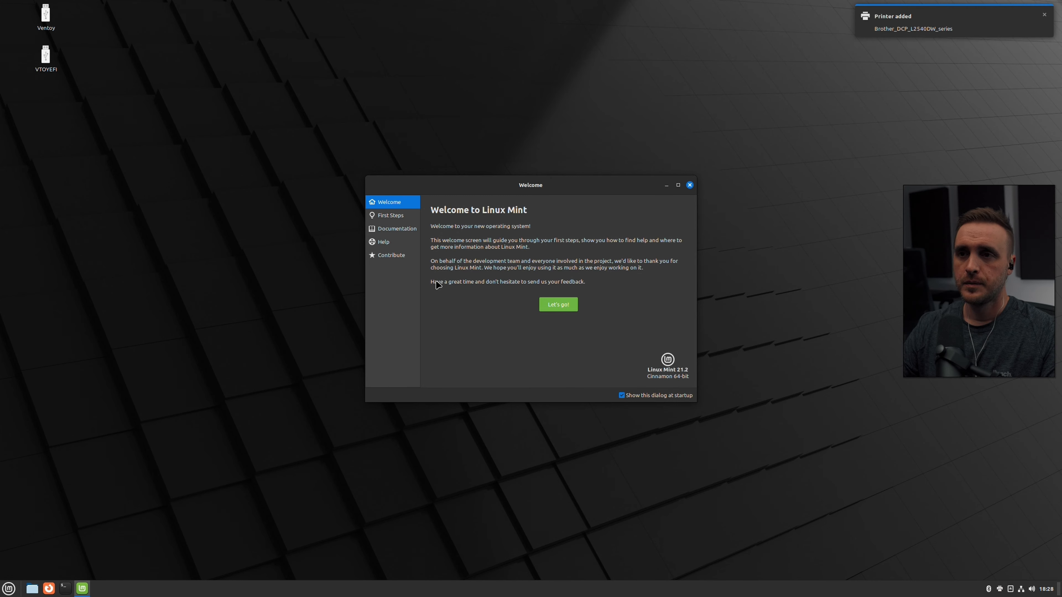
- Set the monitor's refresh rate to 144.01 Hz in the display settings and keep the new configuration
right_click(205, 207)
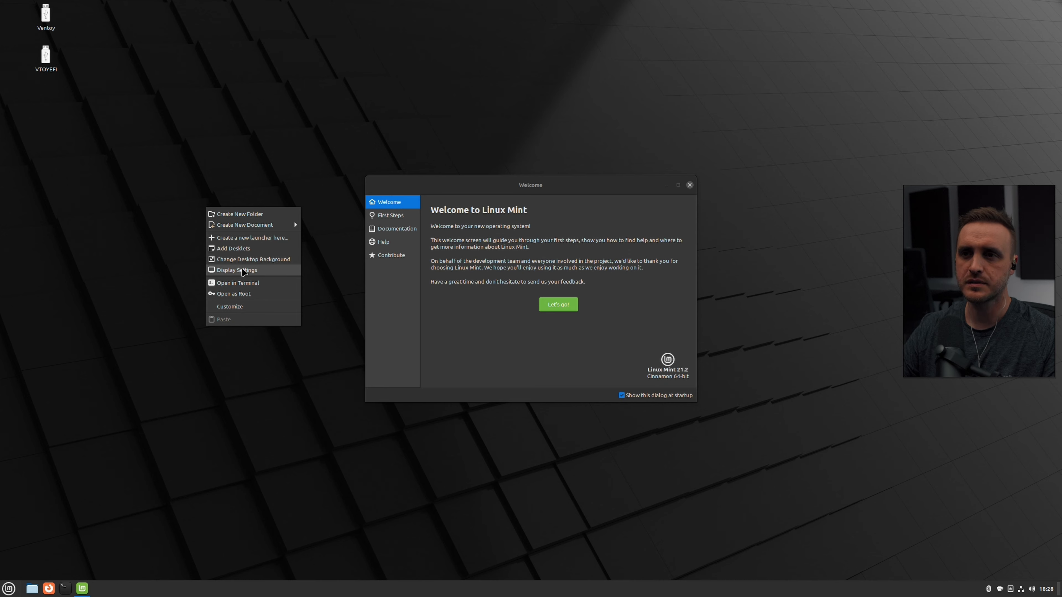
click(228, 271)
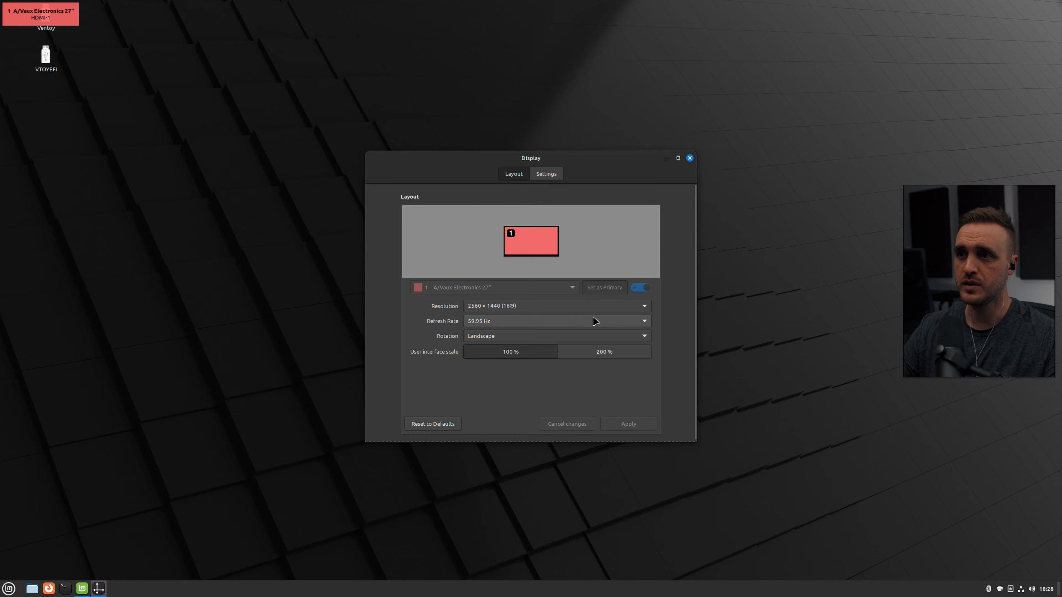
click(554, 321)
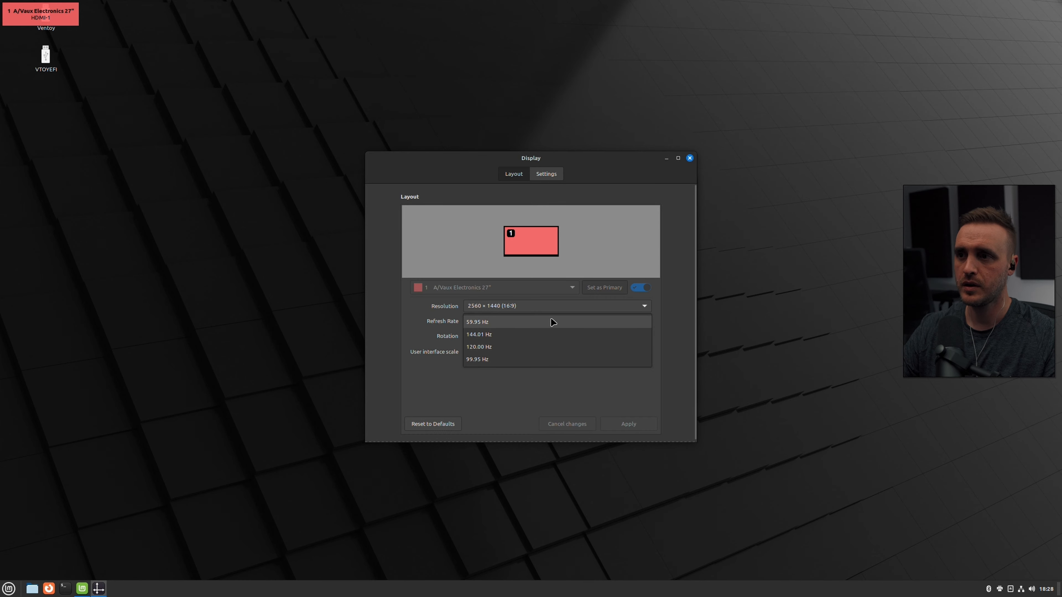
click(481, 334)
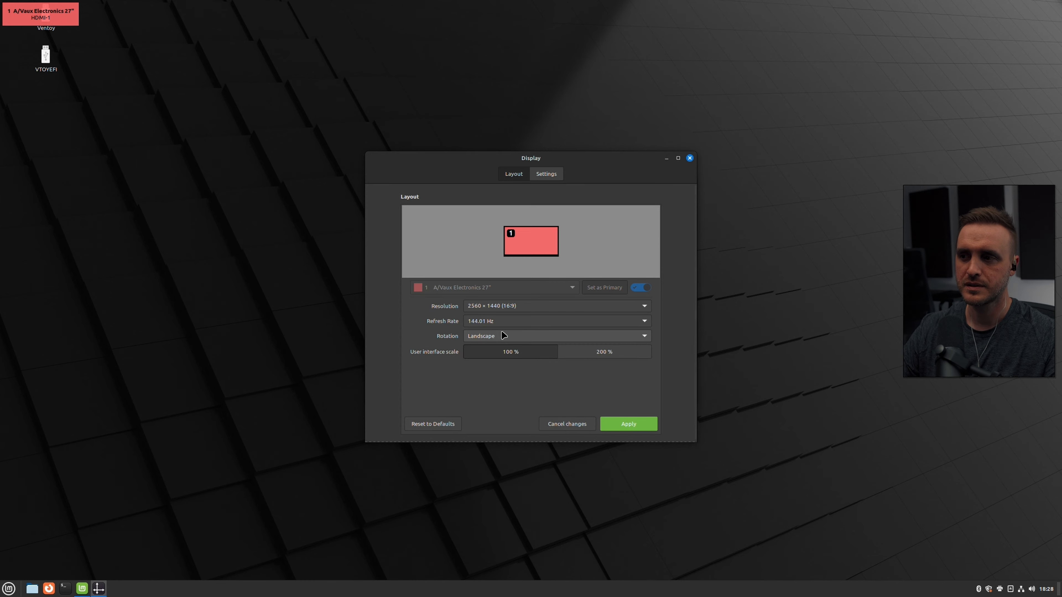
click(627, 422)
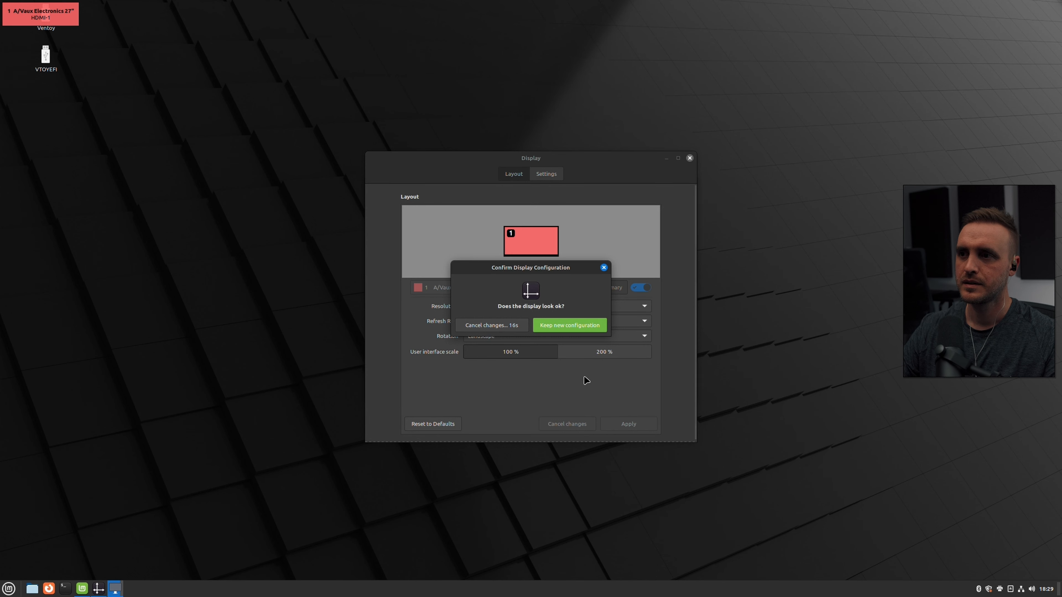
click(565, 326)
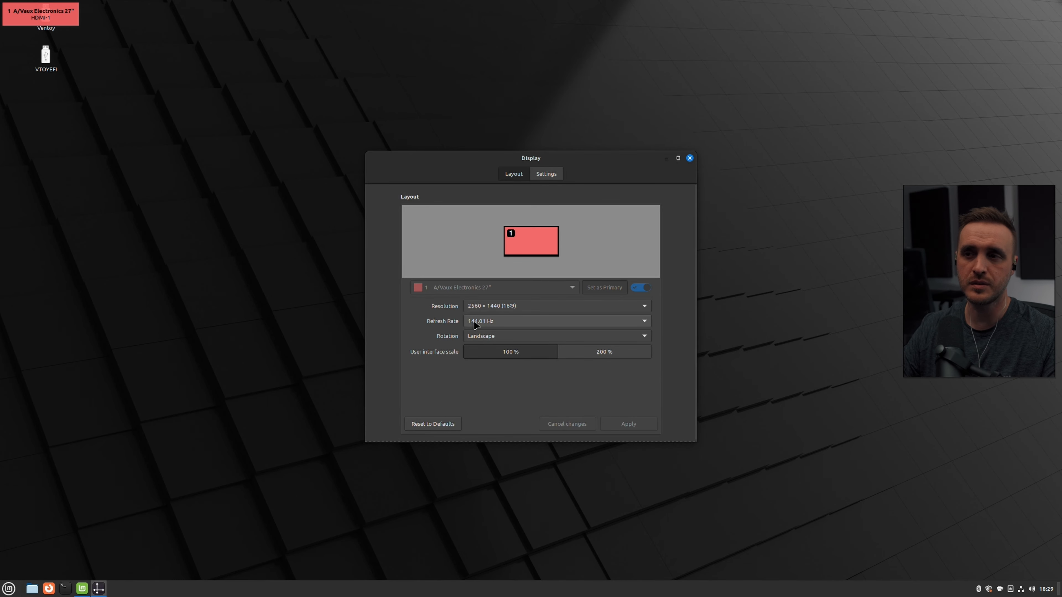
- Open NVIDIA X Server Settings and examine the driver version, the X server display configuration and the GPU 0 information
click(9, 588)
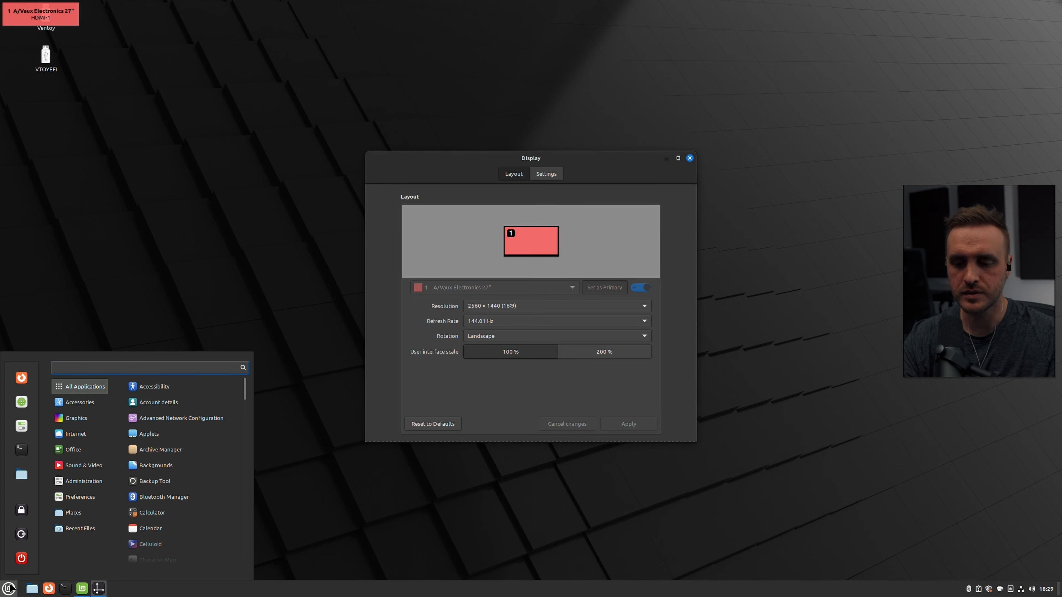
text(nvi)
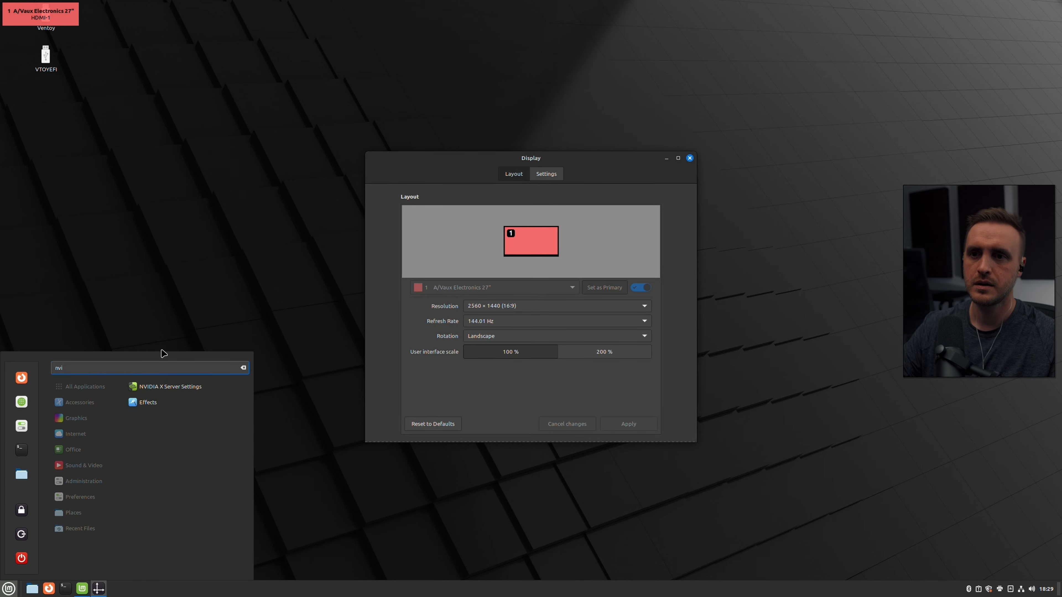
click(184, 388)
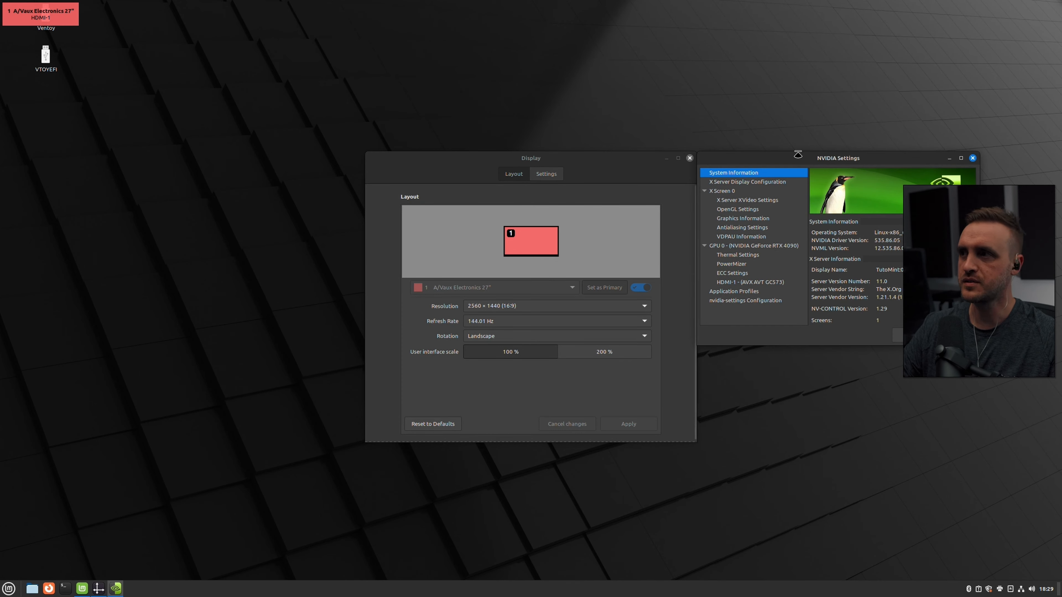
drag(765, 345, 754, 465)
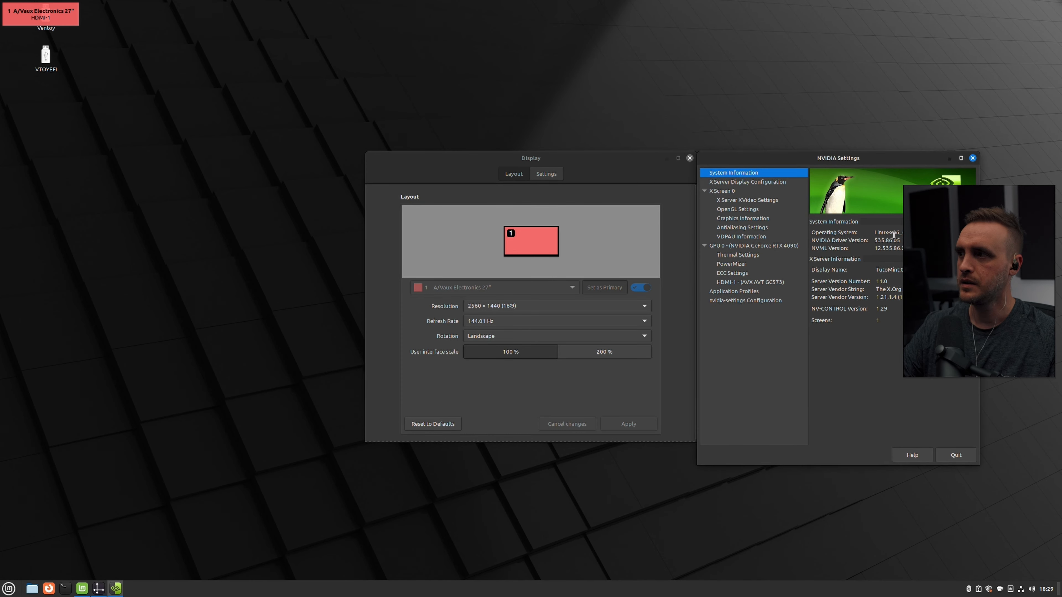
drag(875, 240, 901, 239)
click(752, 185)
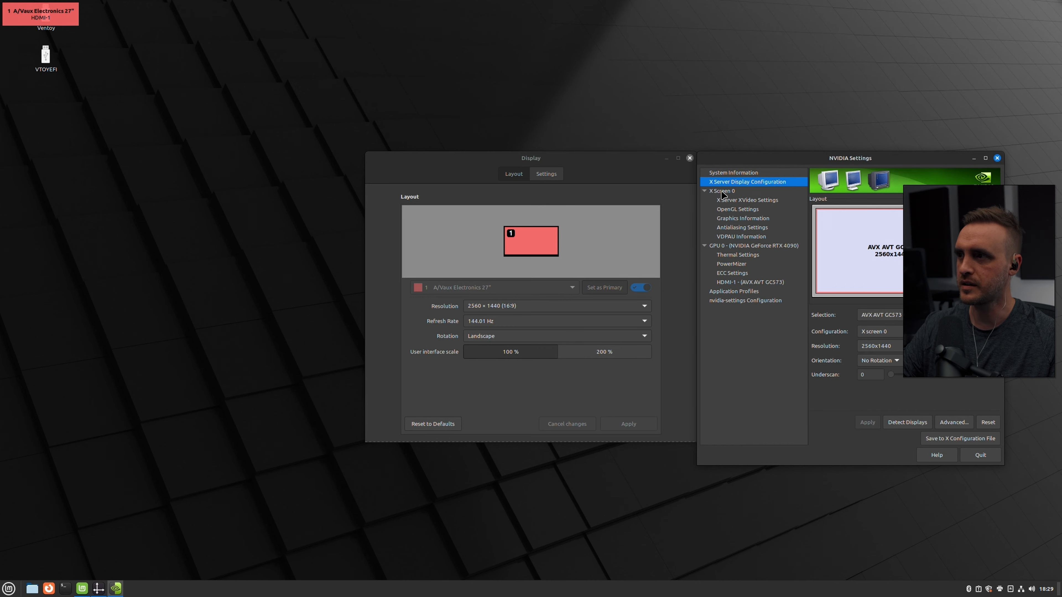
click(739, 247)
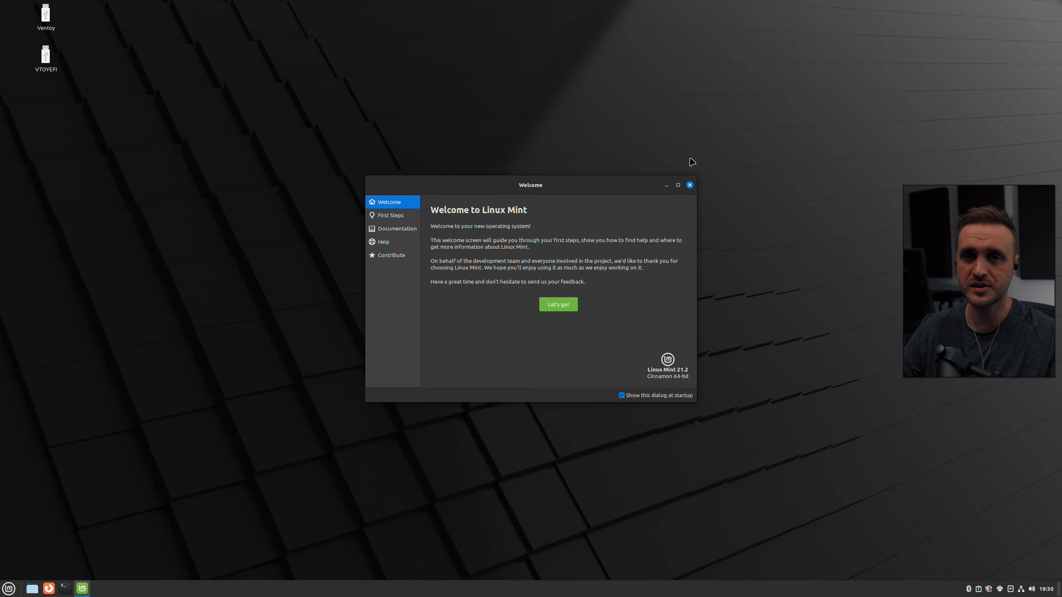
- Launch Update Manager from the First Steps of the welcome screen and enlarge its window
click(380, 217)
scroll(497, 267, down, 2)
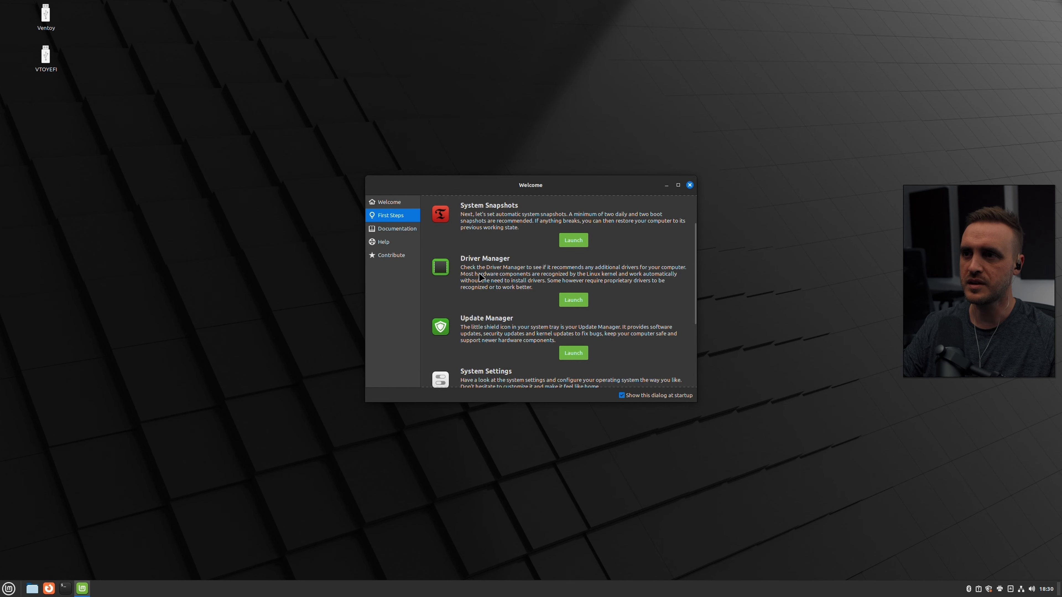
scroll(479, 270, down, 2)
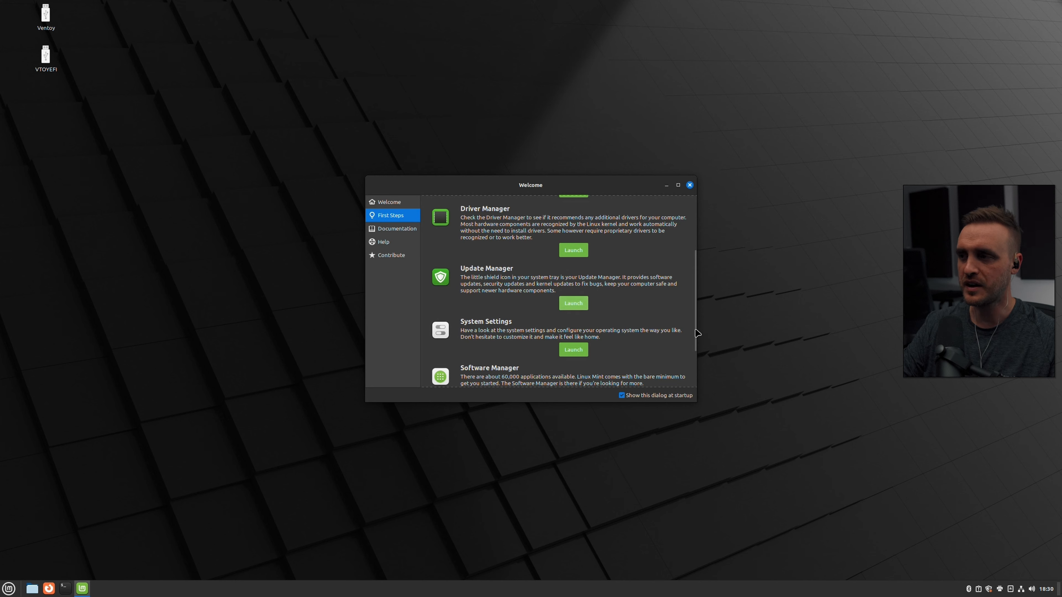
click(573, 305)
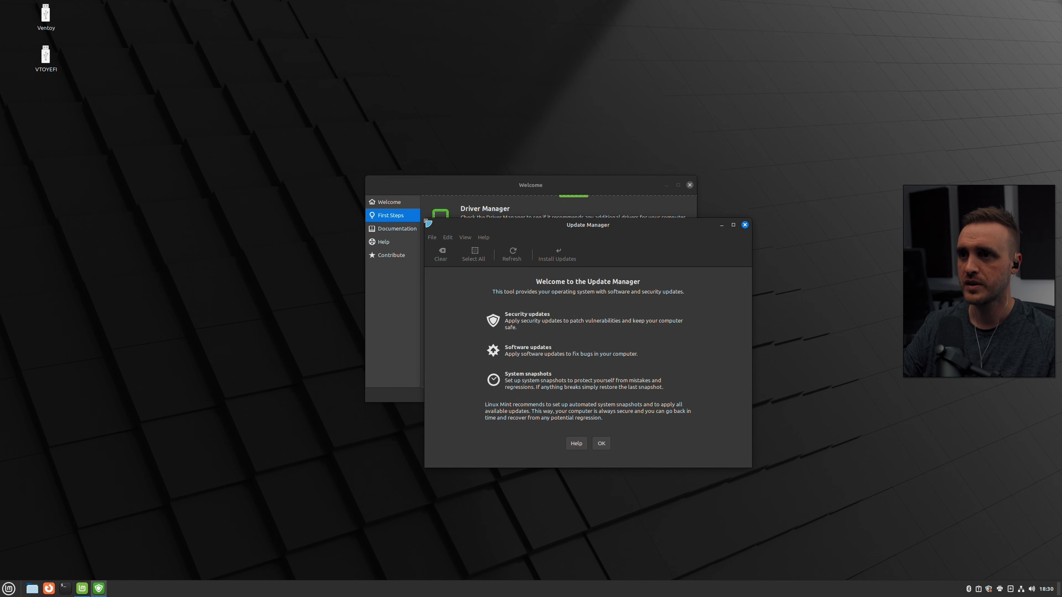
drag(425, 218, 174, 33)
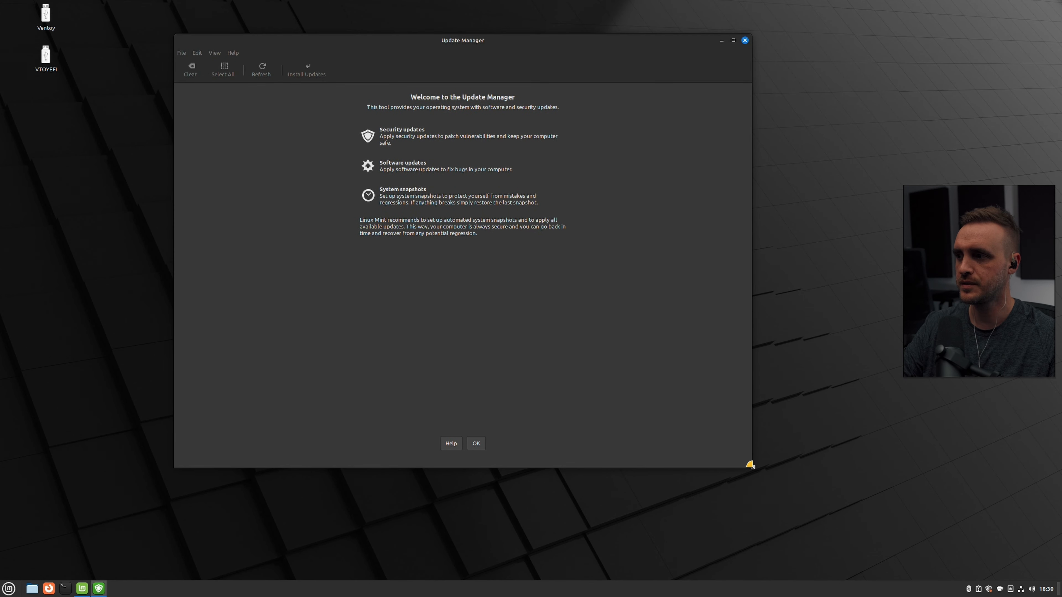
drag(751, 467, 857, 544)
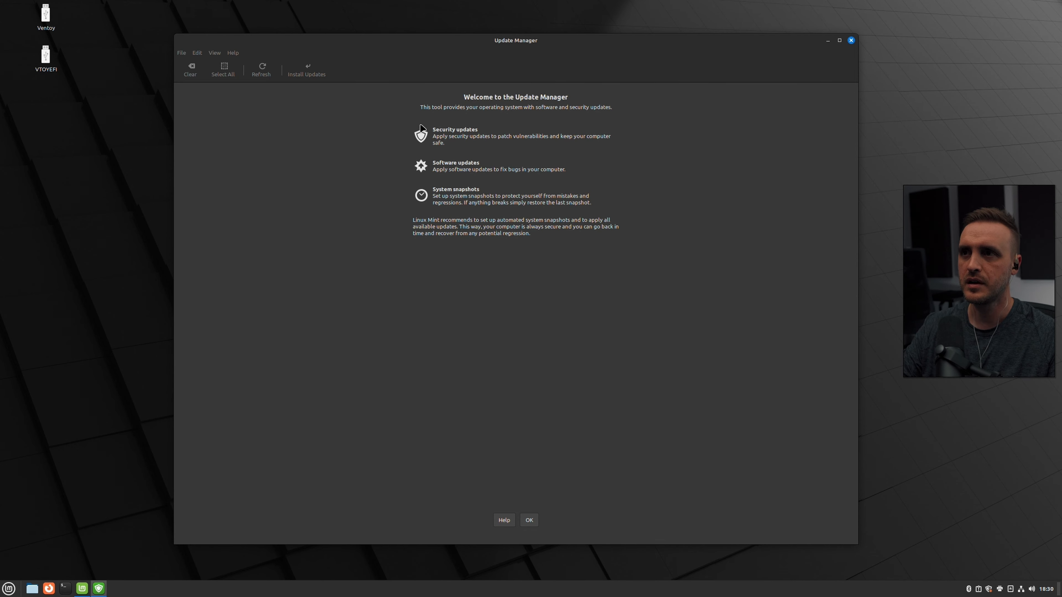
- Dismiss the Update Manager introduction and apply its mint-upgrade-info 1.2.3 update, authorising it with the account password
click(529, 520)
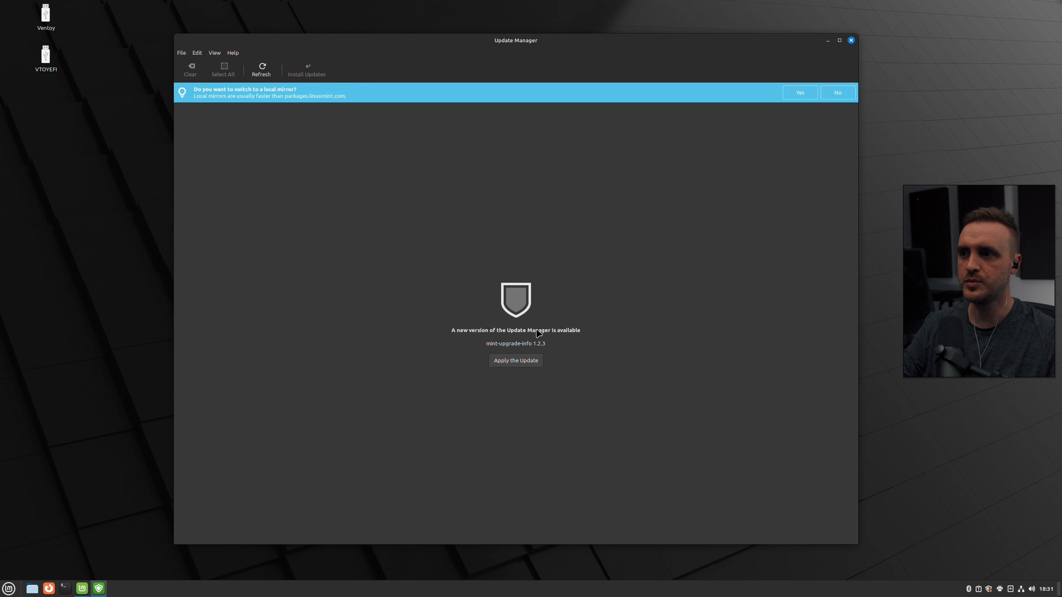
click(505, 360)
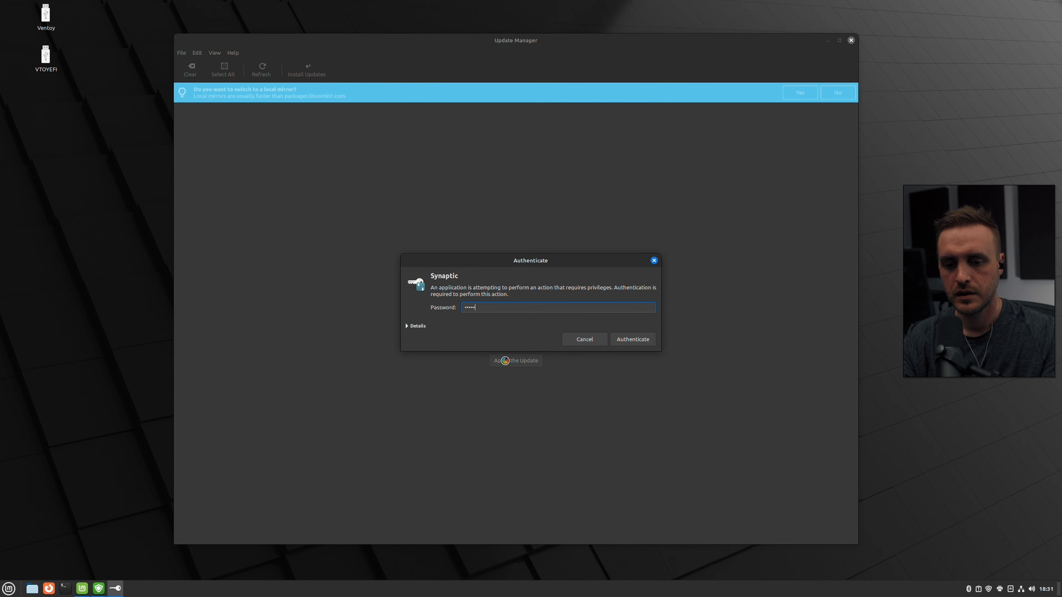
key(Return)
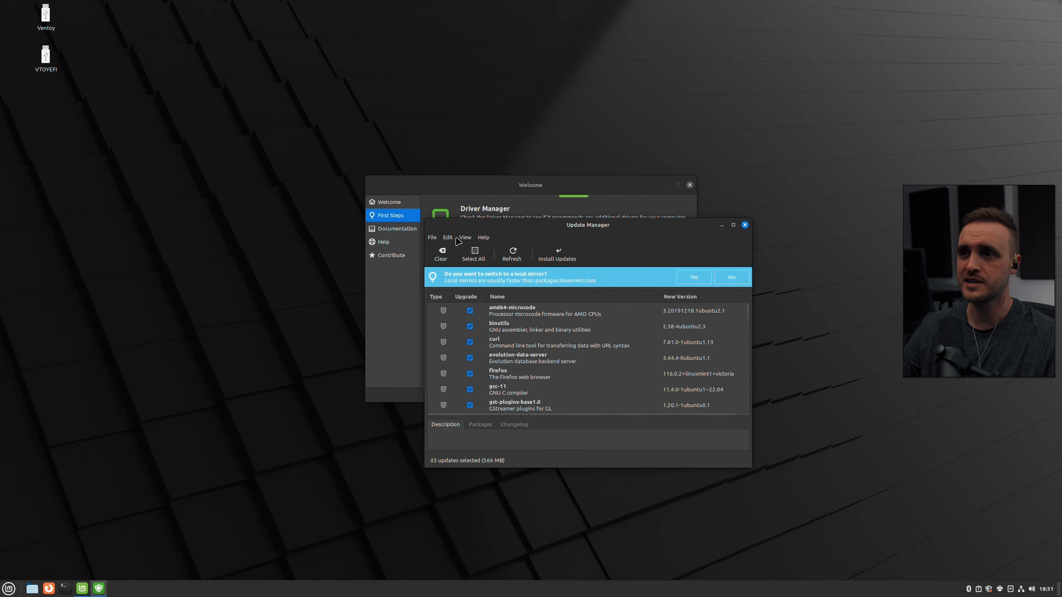
- Enlarge the Update Manager window and its package list, and look through the available updates
drag(428, 219, 197, 23)
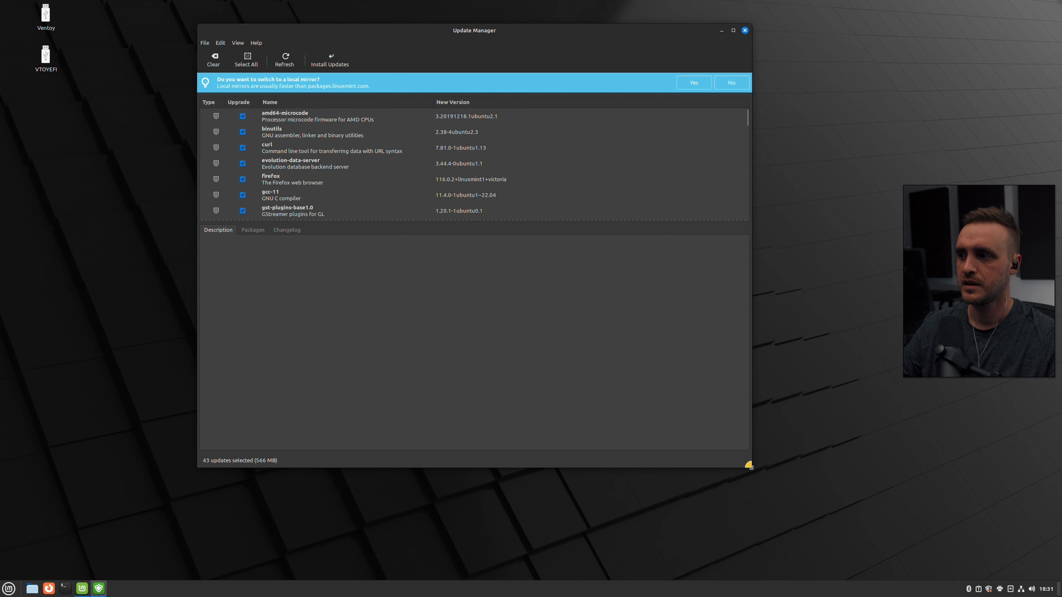
drag(751, 469, 845, 522)
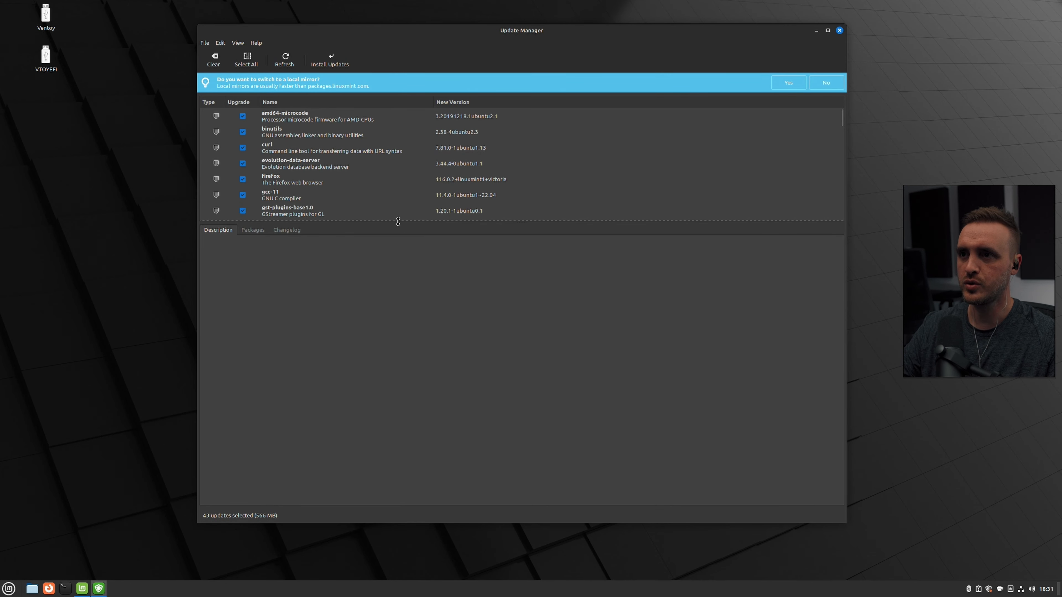
drag(395, 220, 395, 434)
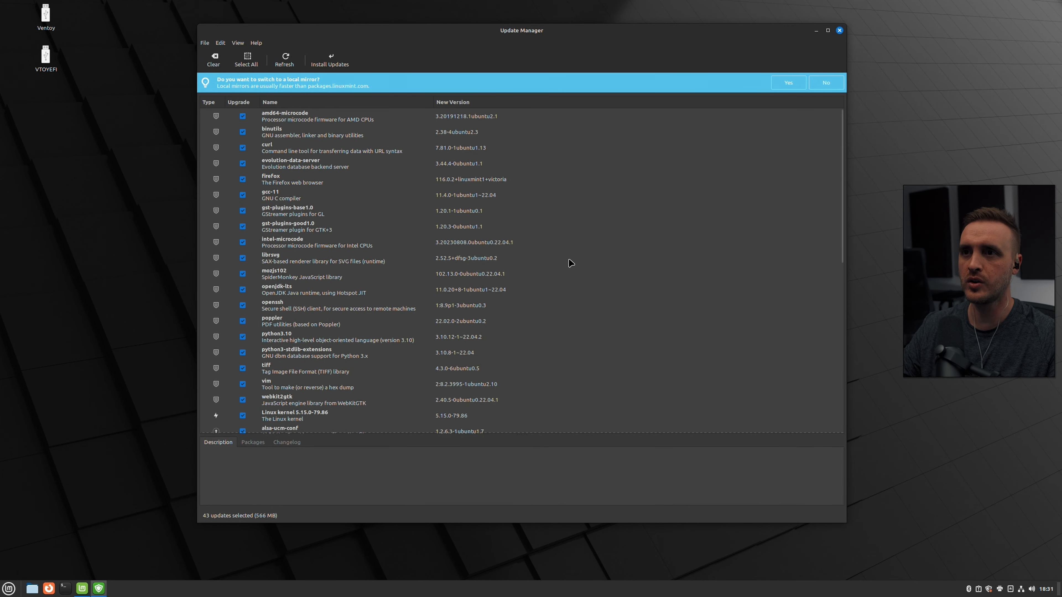
scroll(570, 262, down, 10)
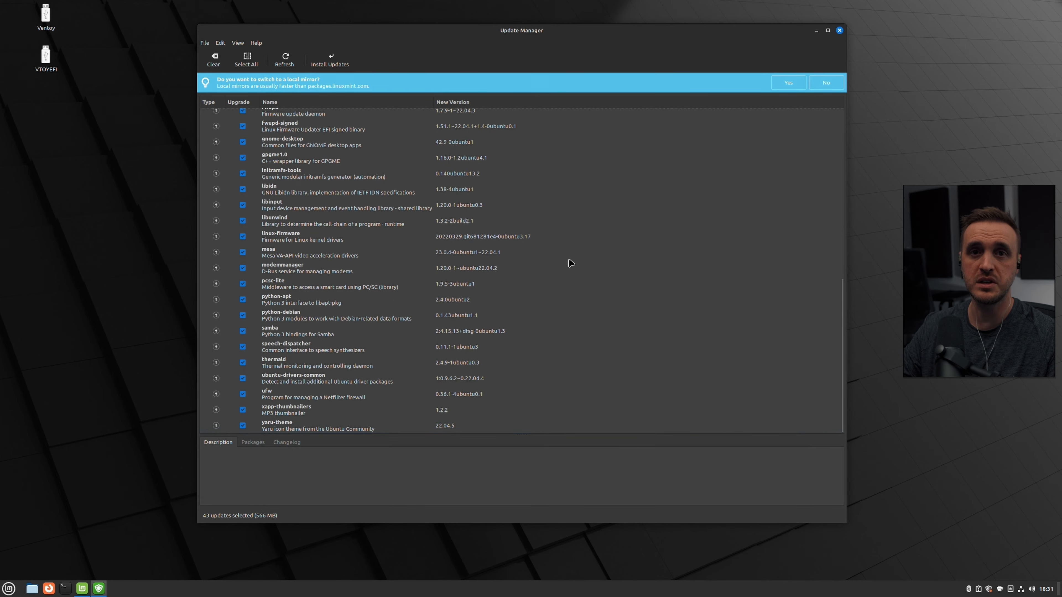
scroll(571, 262, up, 10)
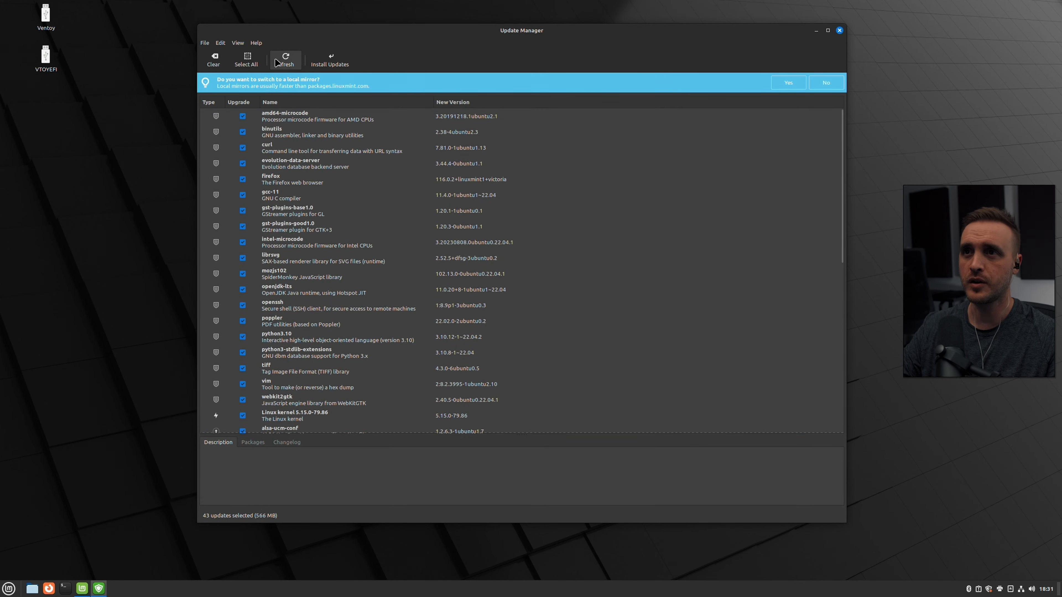
click(284, 59)
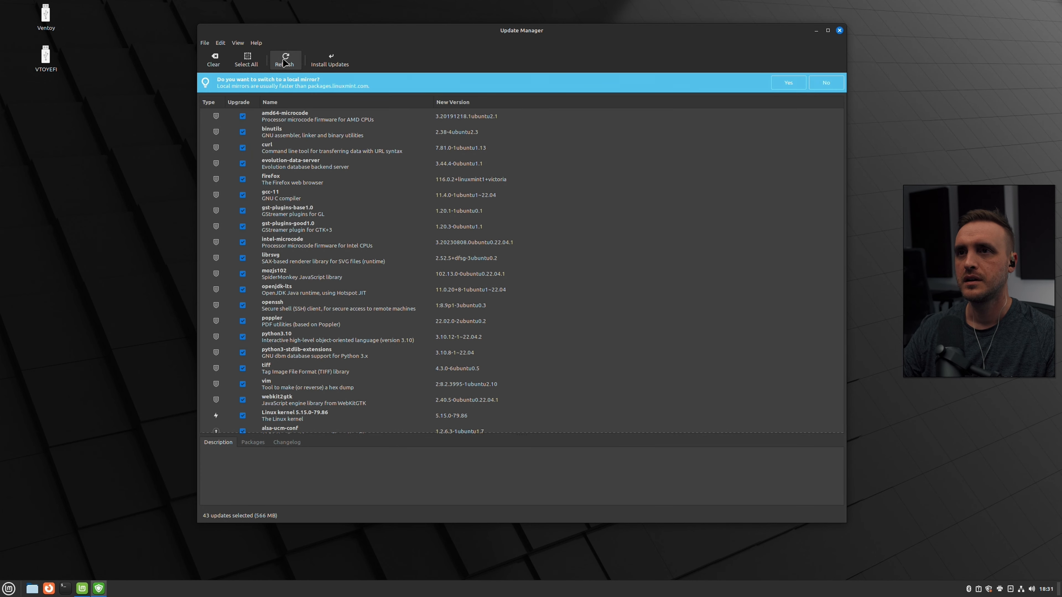
scroll(349, 117, down, 5)
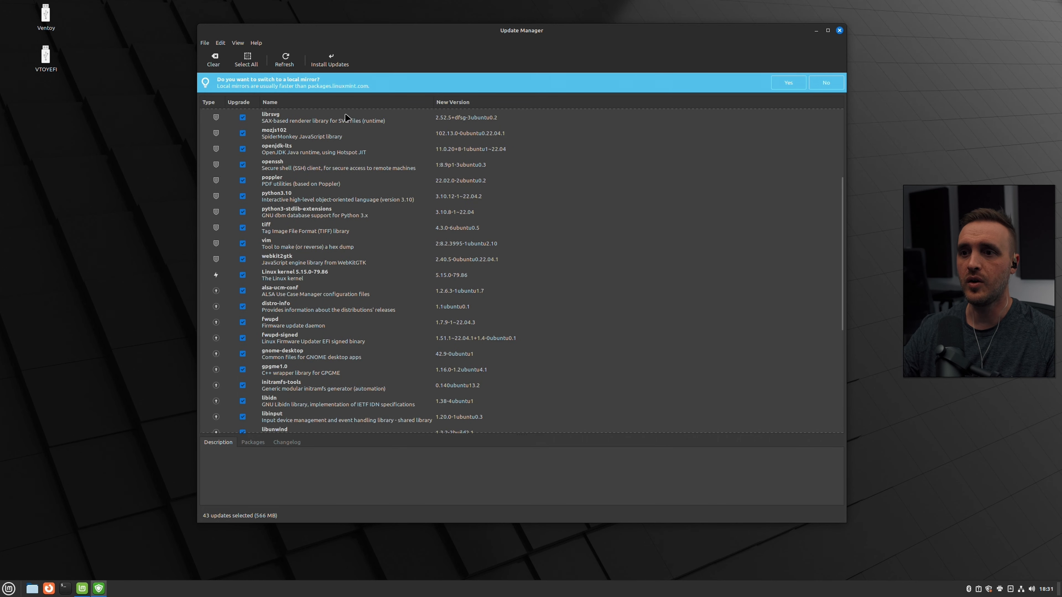
scroll(346, 117, up, 5)
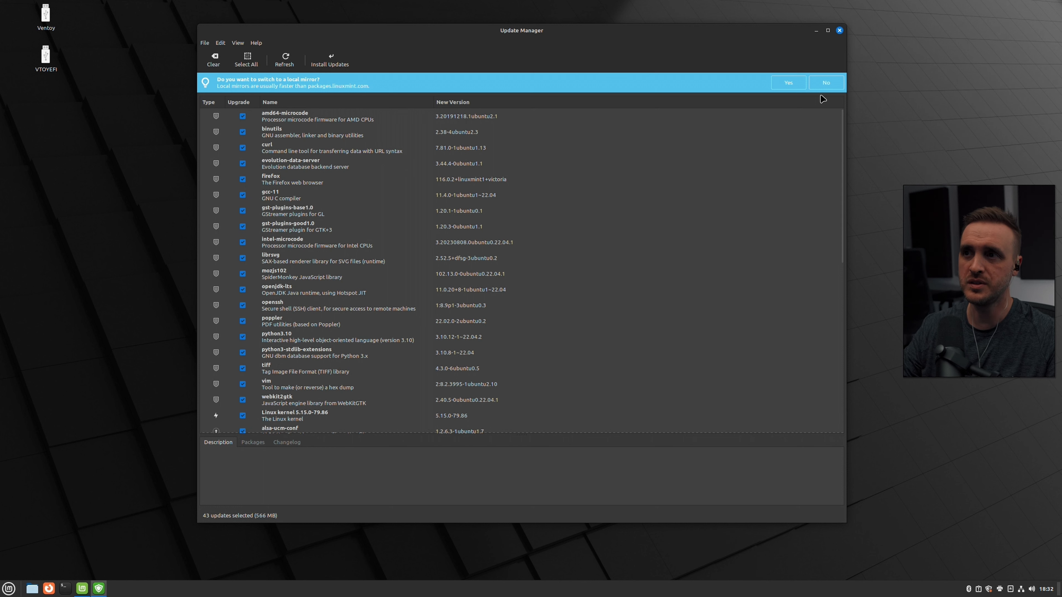
- Decline the local mirror and install all selected updates with their additional packages, authorising with the account password
click(822, 84)
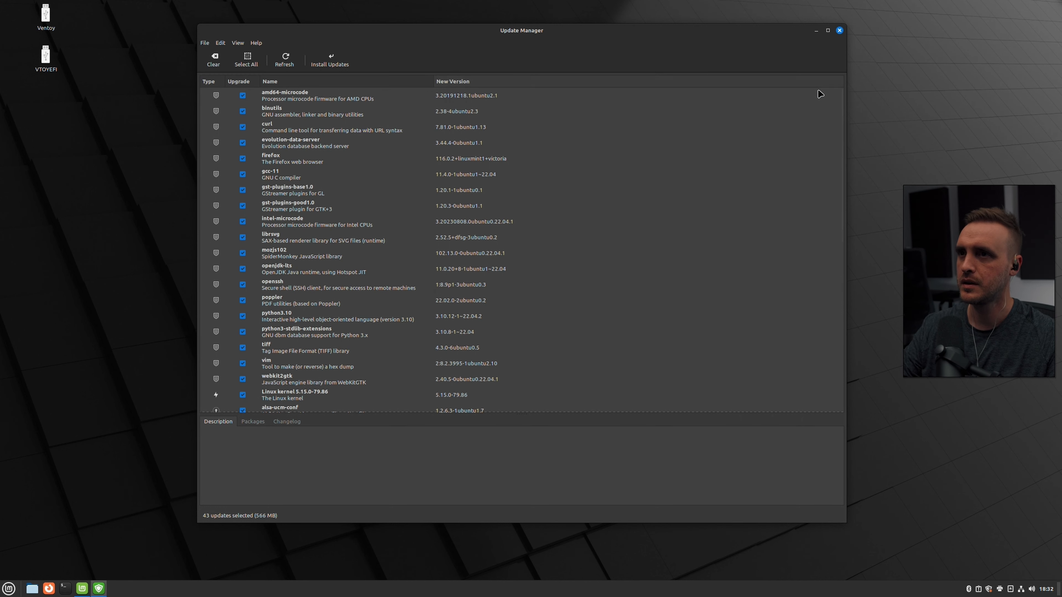
click(329, 63)
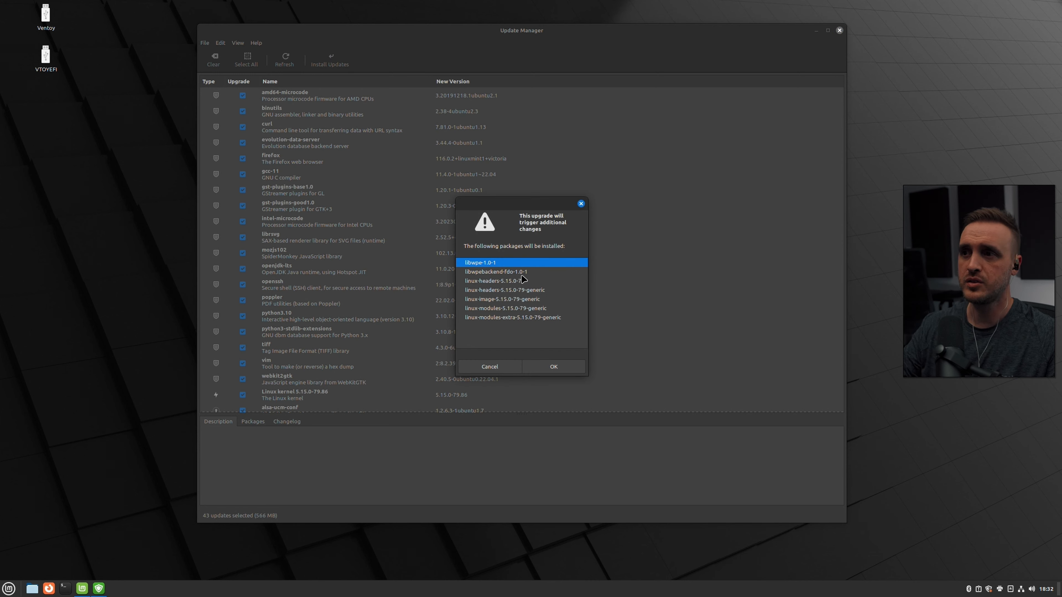
click(485, 275)
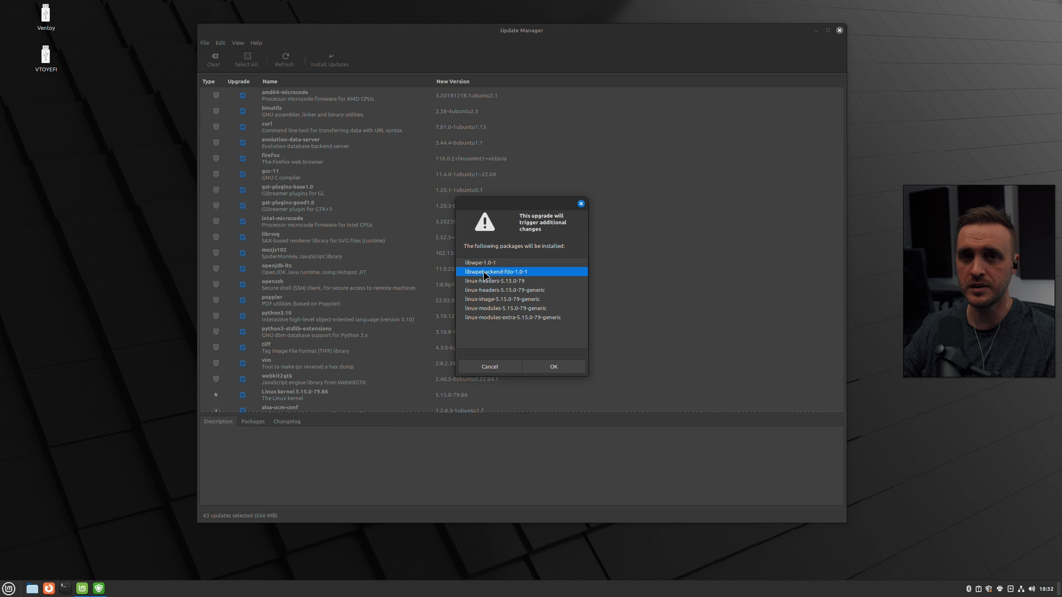
click(554, 367)
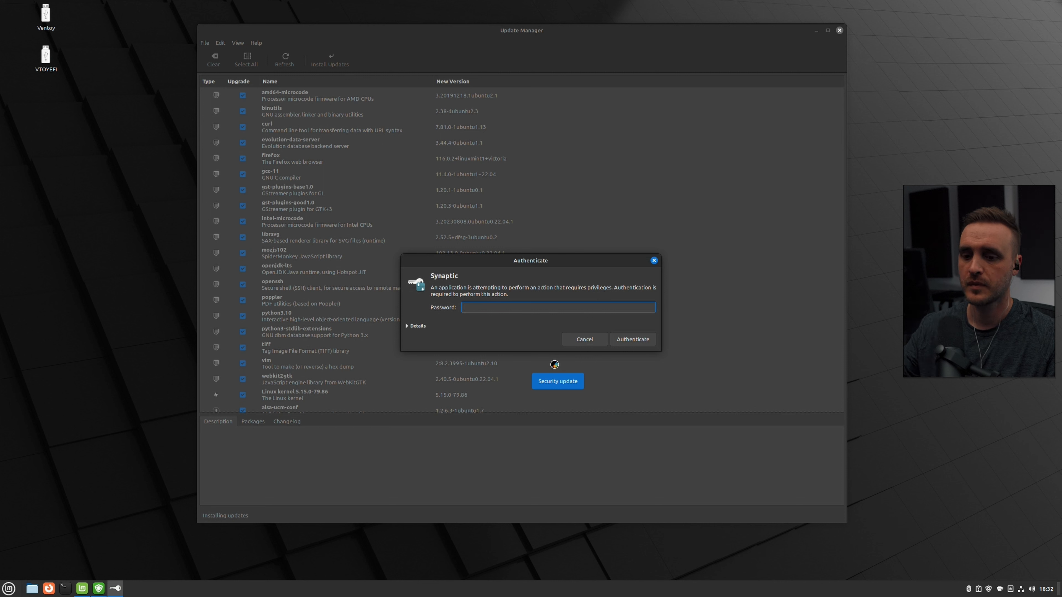
text(••)
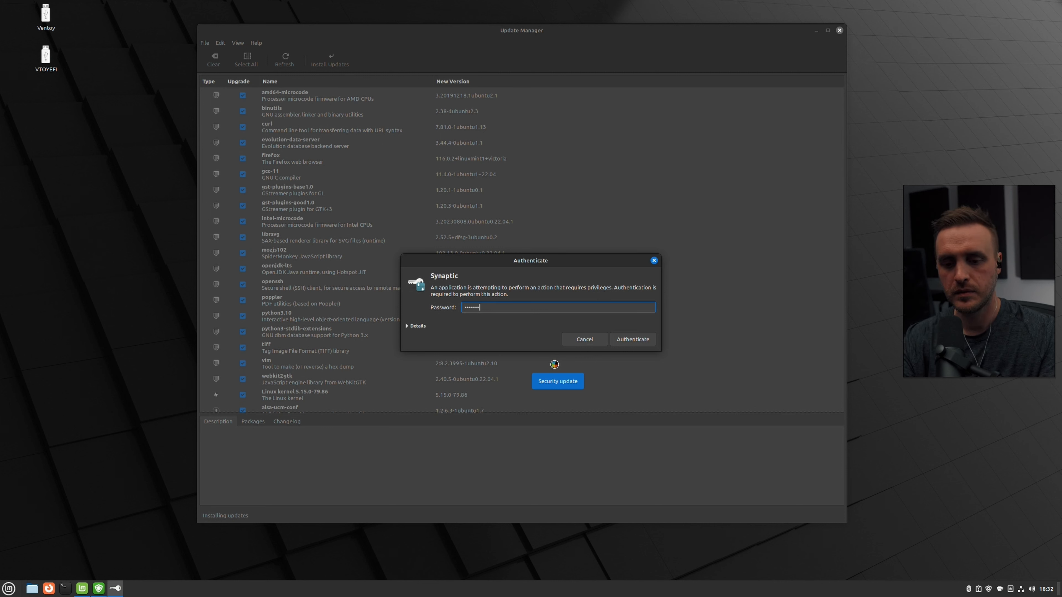
text(•••••••)
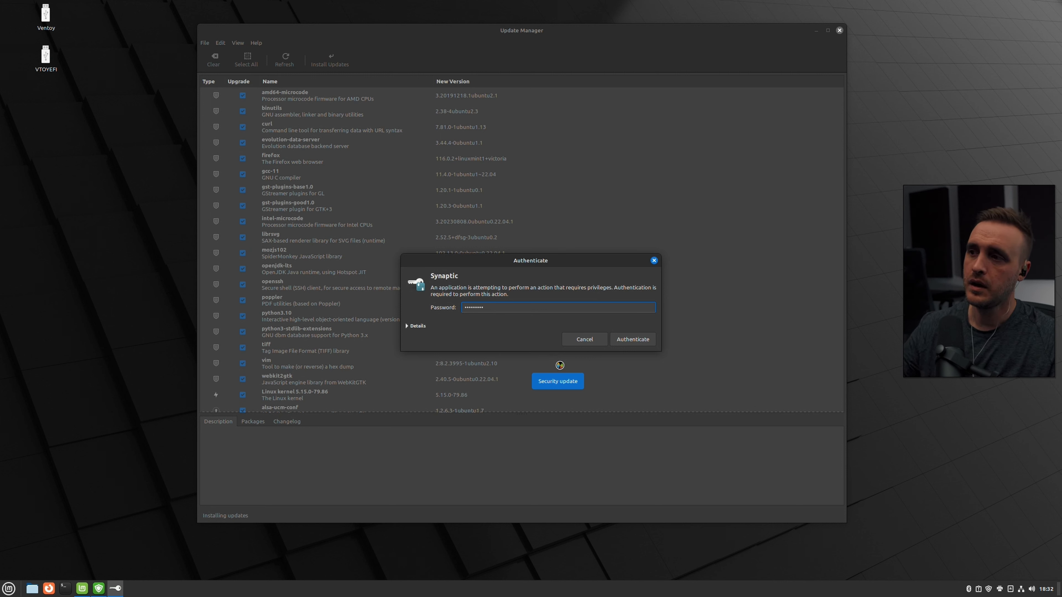
click(619, 339)
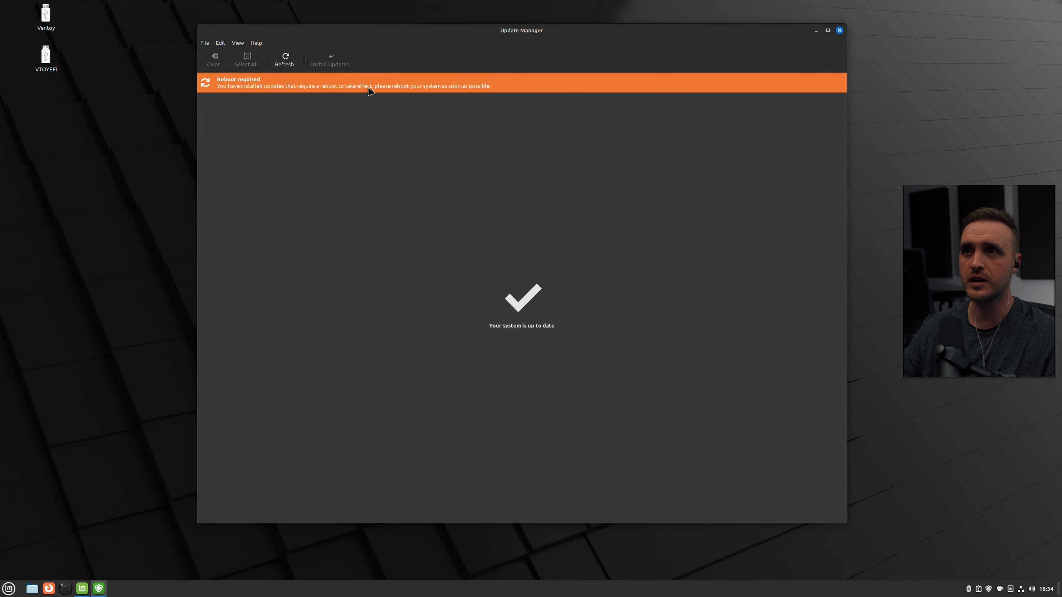
- Close Update Manager and open System Settings from the First Steps, enlarging its window to look over all categories before closing it
click(840, 30)
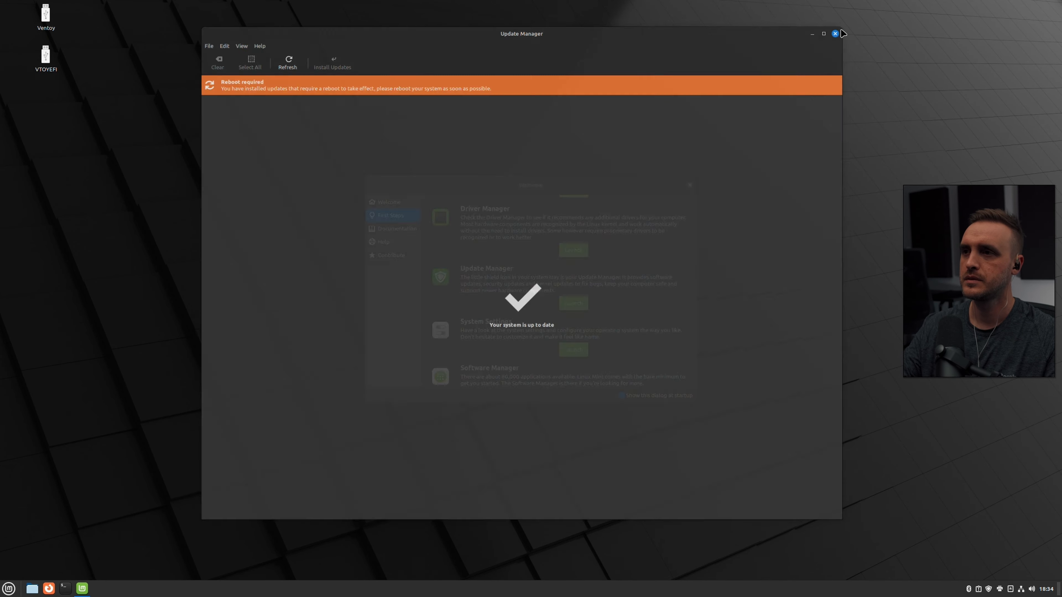
scroll(663, 271, down, 5)
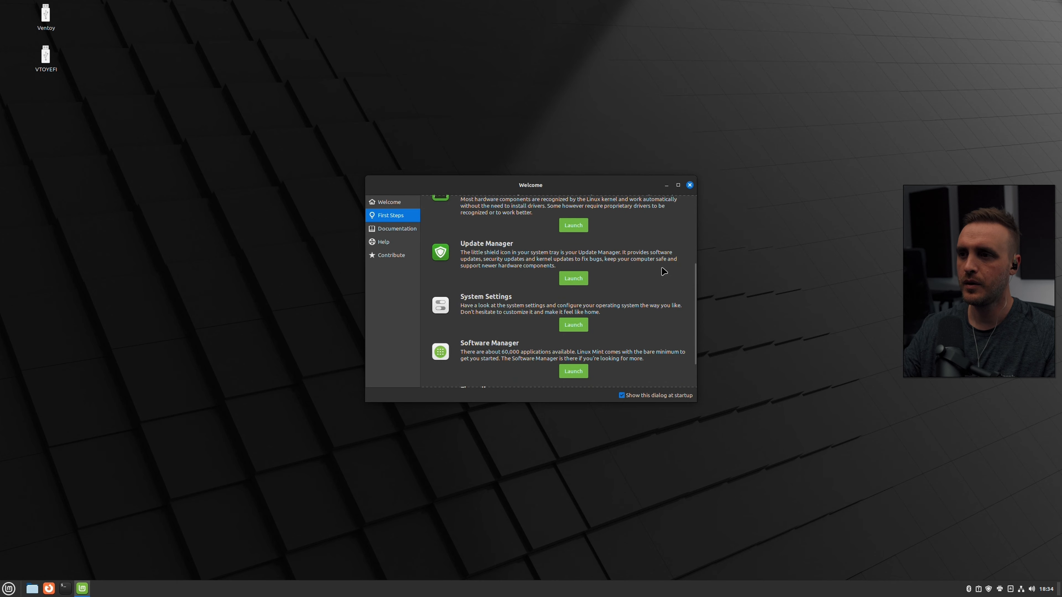
scroll(663, 271, up, 4)
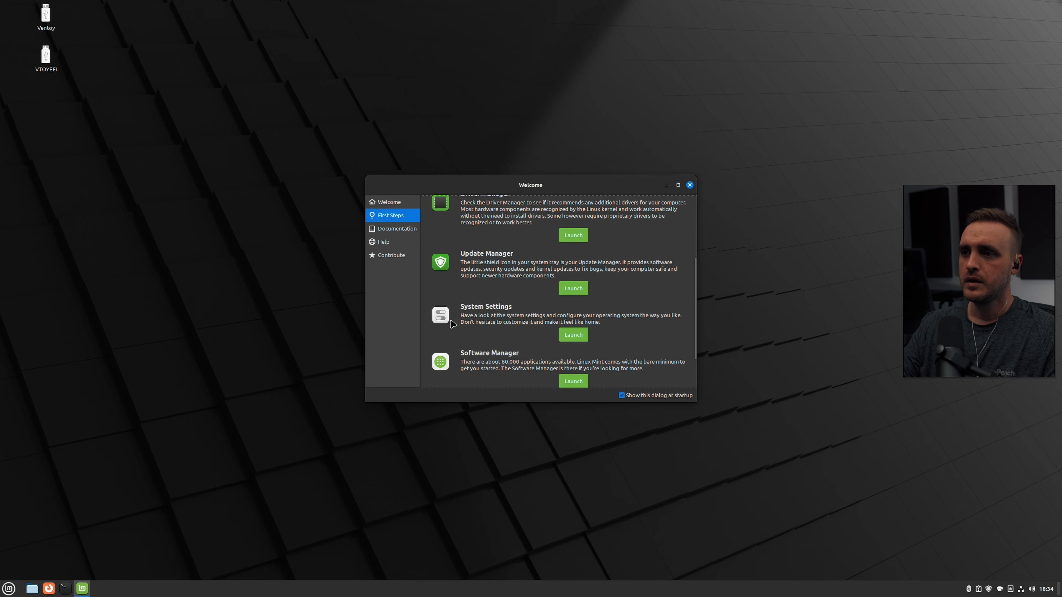
click(573, 336)
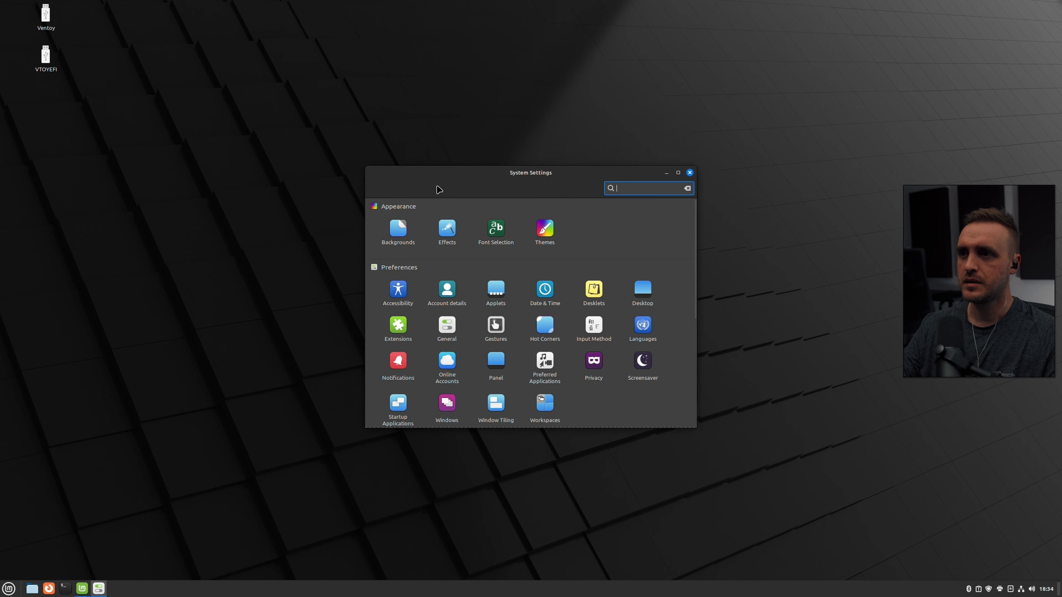
drag(438, 188, 286, 78)
drag(541, 318, 845, 537)
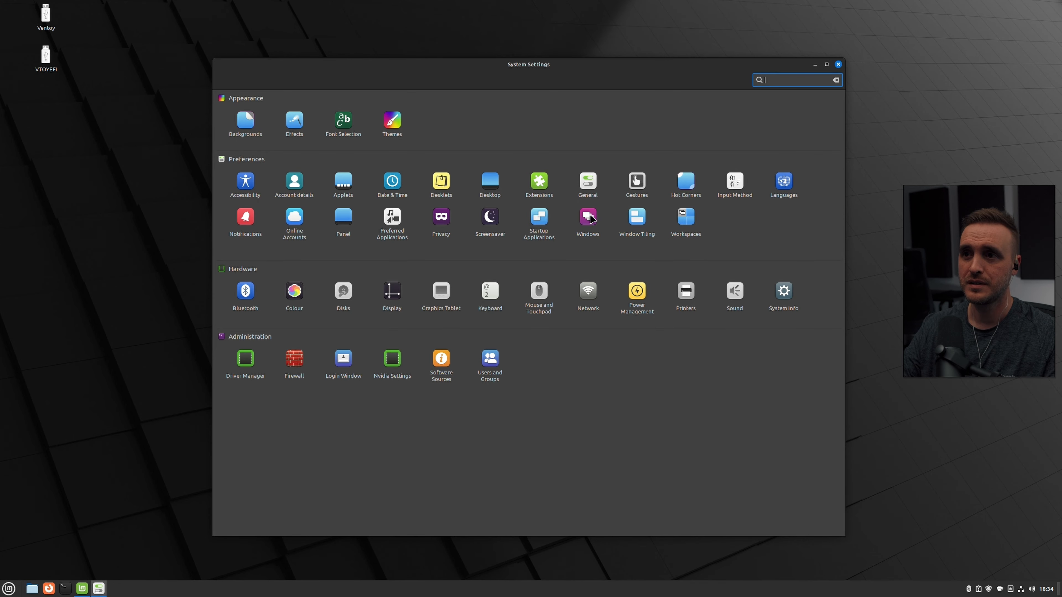
key(alt+F4)
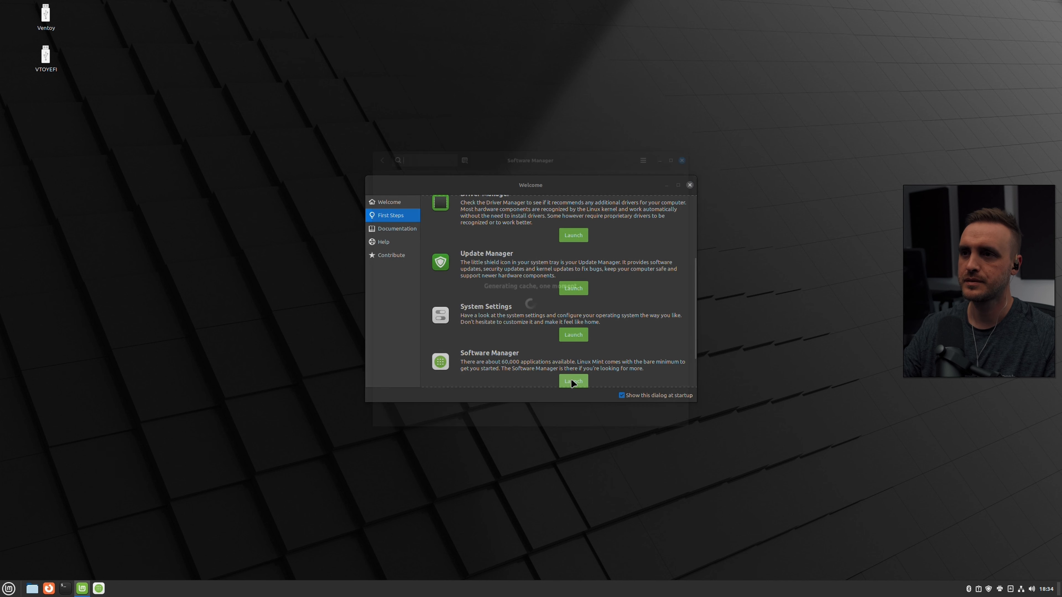
- Launch Software Manager from the First Steps of the welcome screen and enlarge its window
click(572, 381)
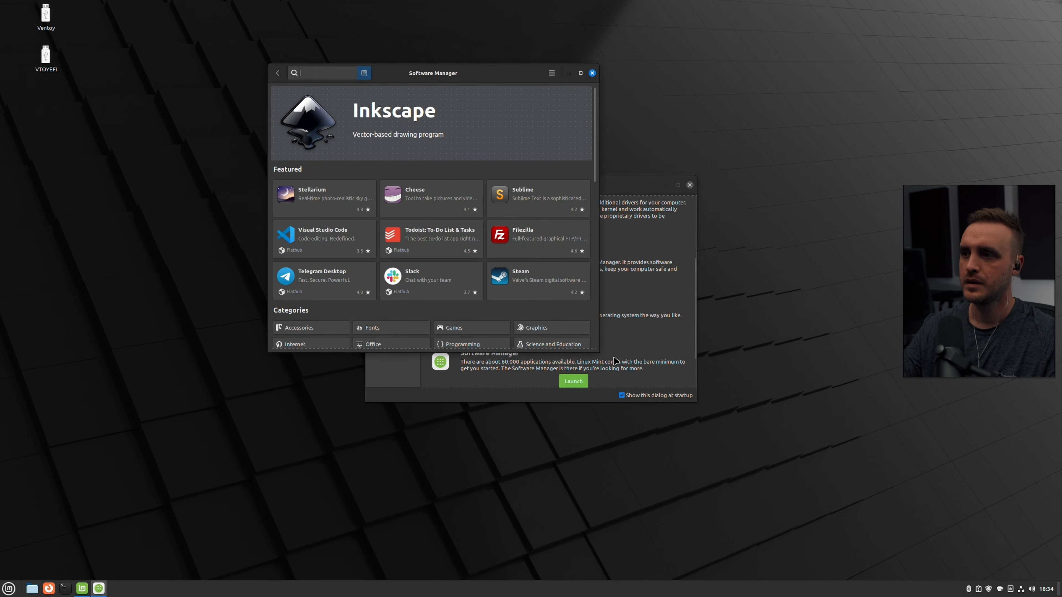
drag(599, 351, 891, 539)
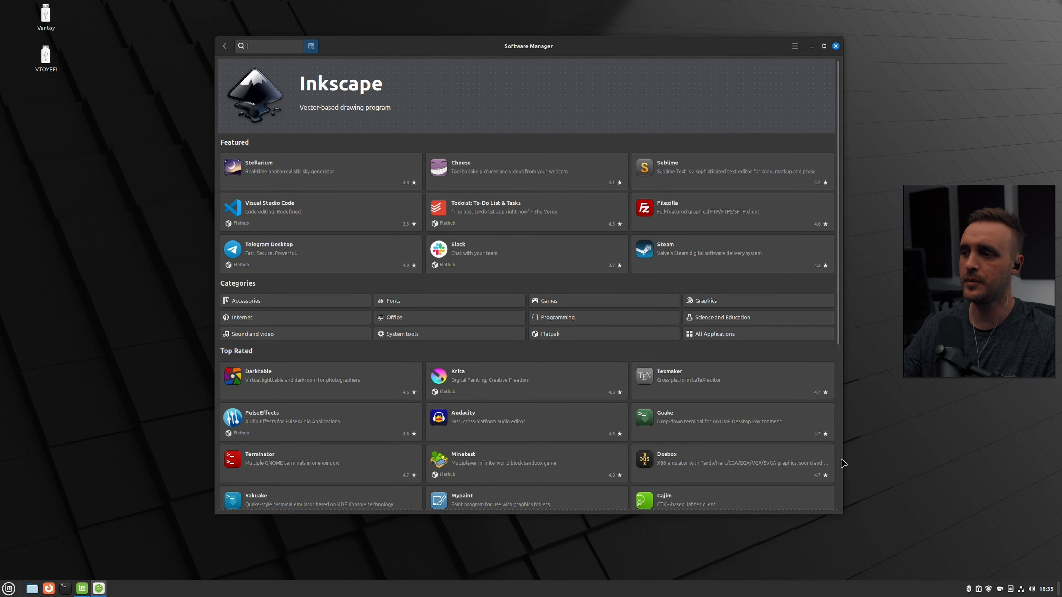
drag(842, 513, 871, 533)
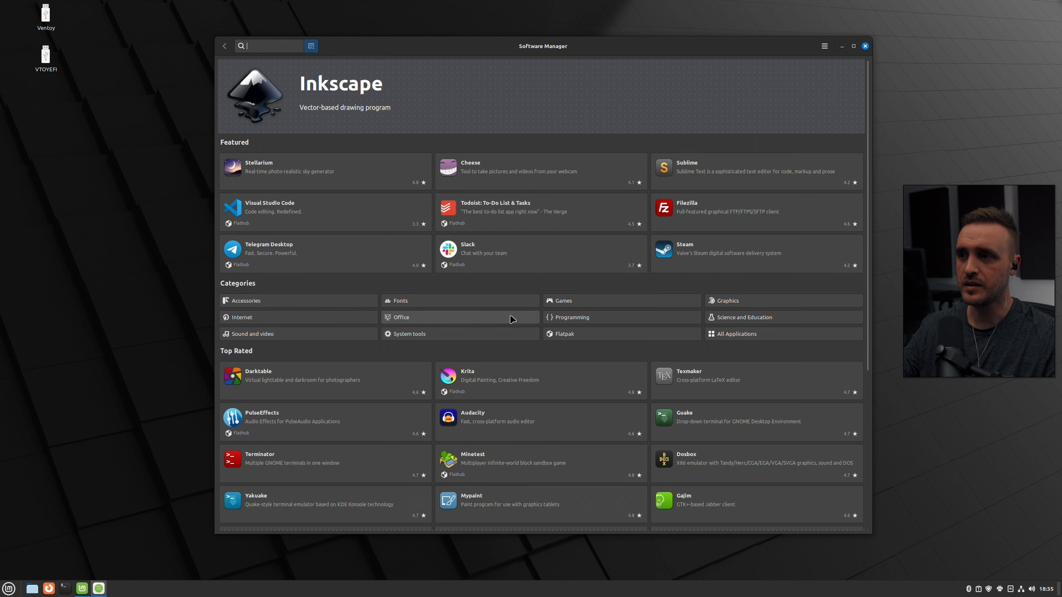
- Open the Graphics category and browse through its list of applications
click(728, 301)
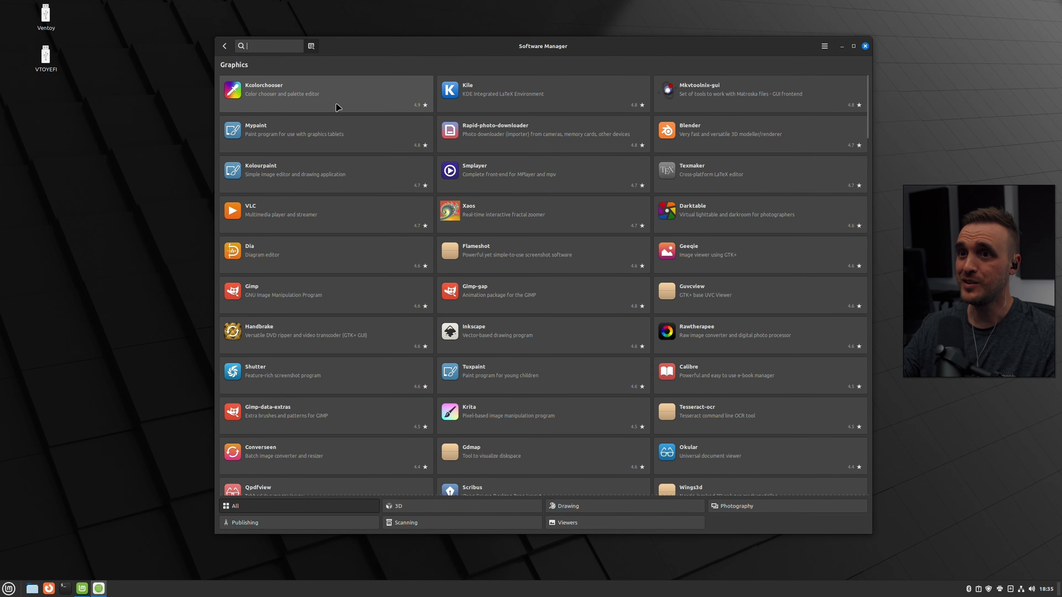
scroll(356, 238, down, 15)
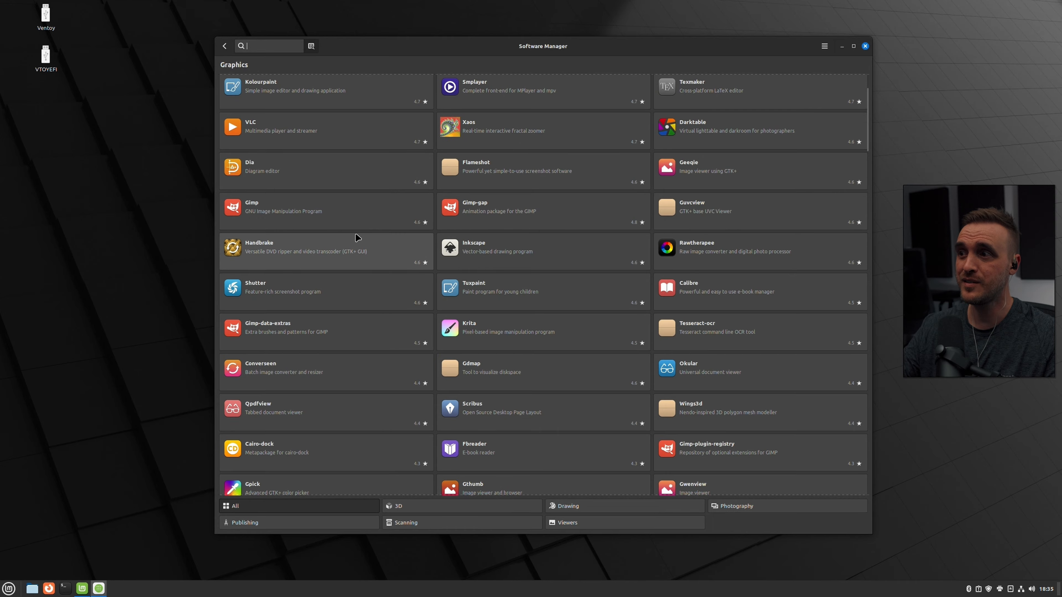
scroll(357, 239, down, 15)
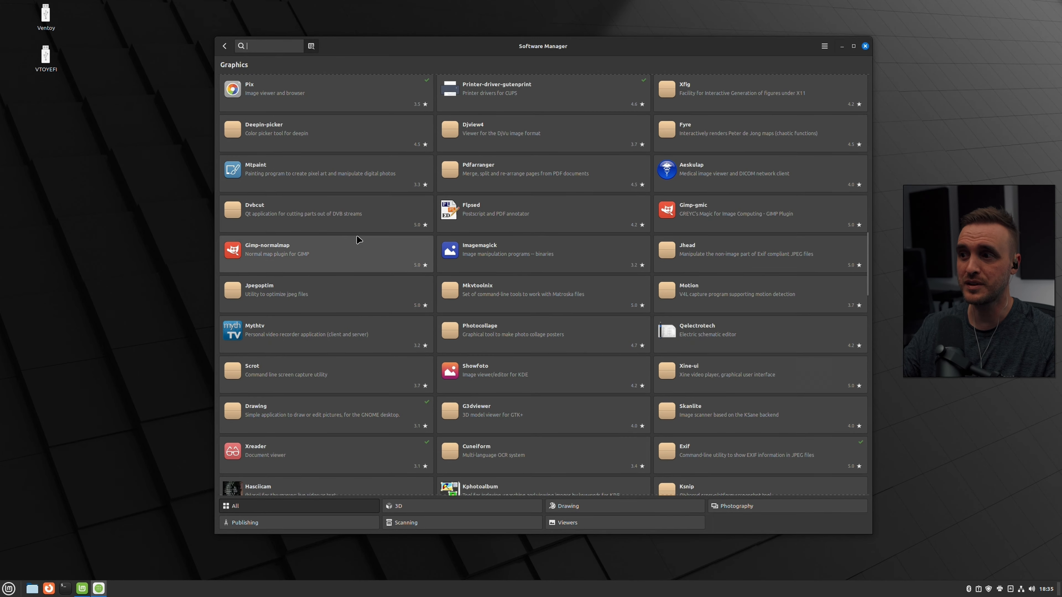
scroll(359, 238, down, 8)
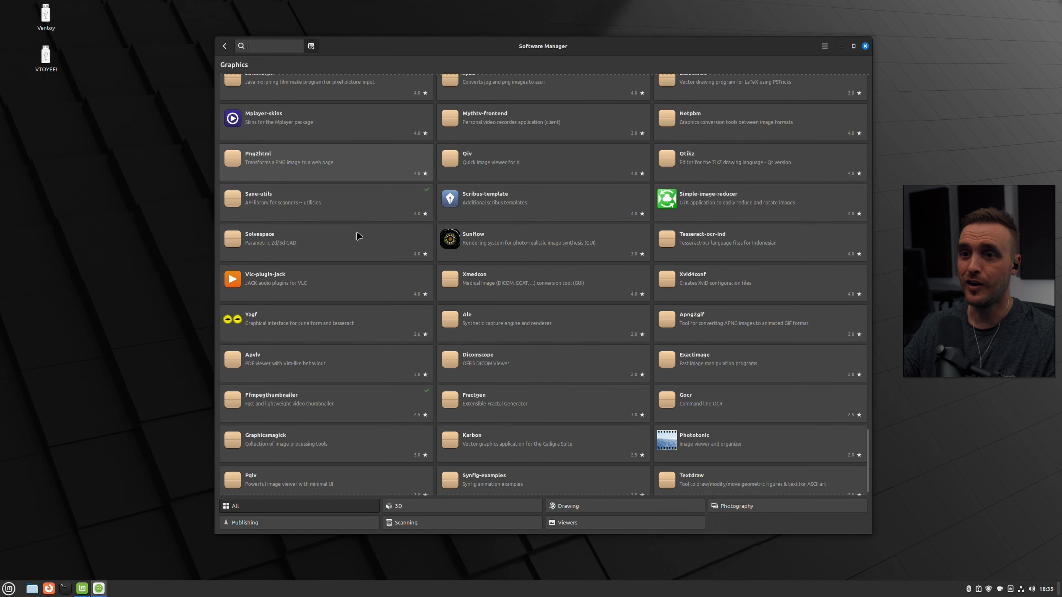
scroll(365, 237, up, 15)
scroll(364, 237, up, 10)
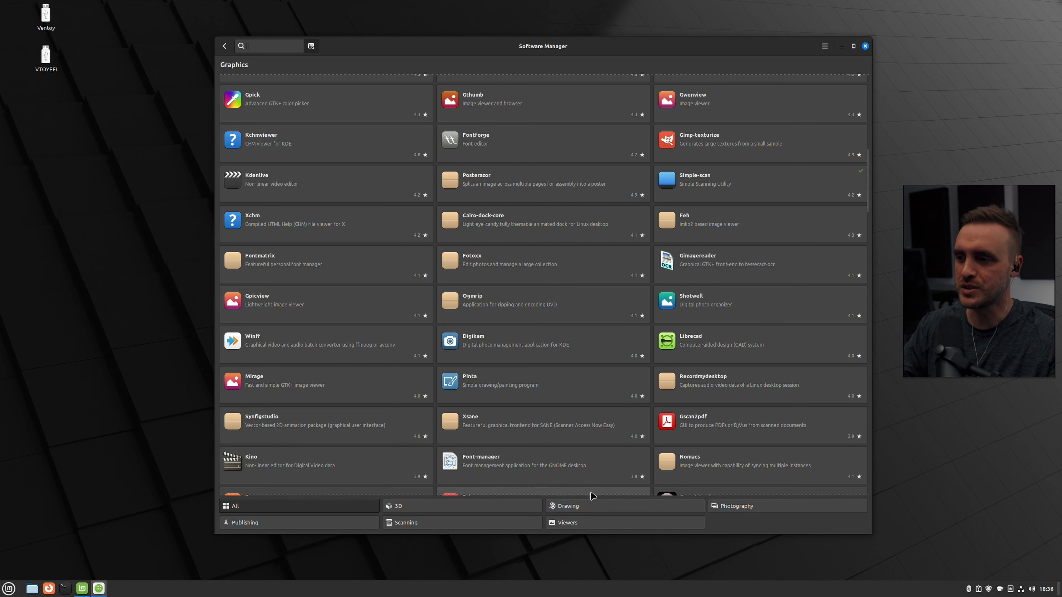
- Narrow the Graphics category to Drawing, open the Gimp page and read its user reviews before returning to its details
click(591, 511)
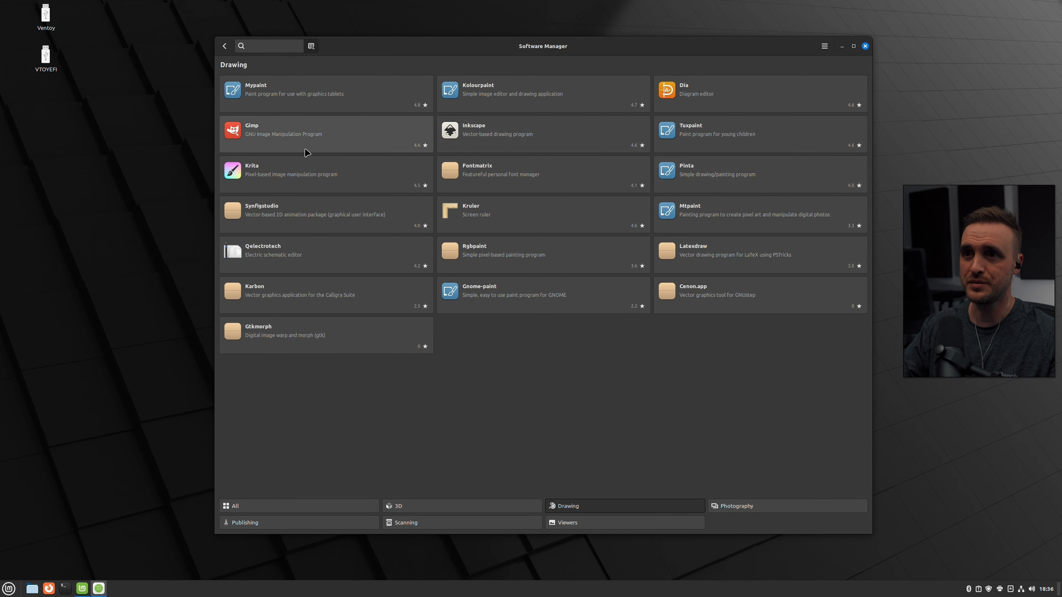
click(374, 136)
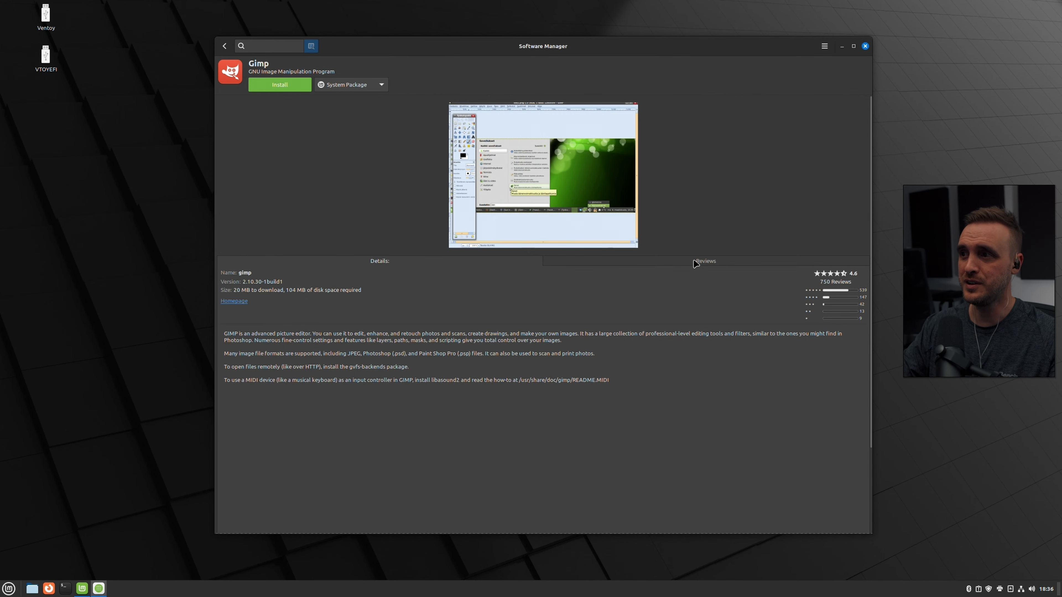
click(703, 263)
scroll(325, 296, down, 5)
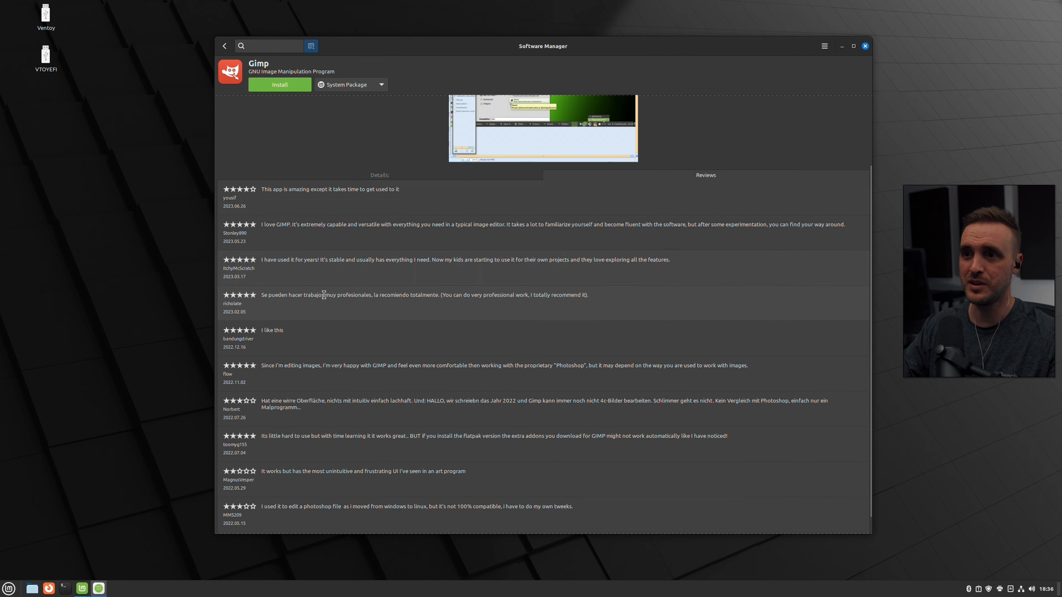
scroll(328, 340, up, 5)
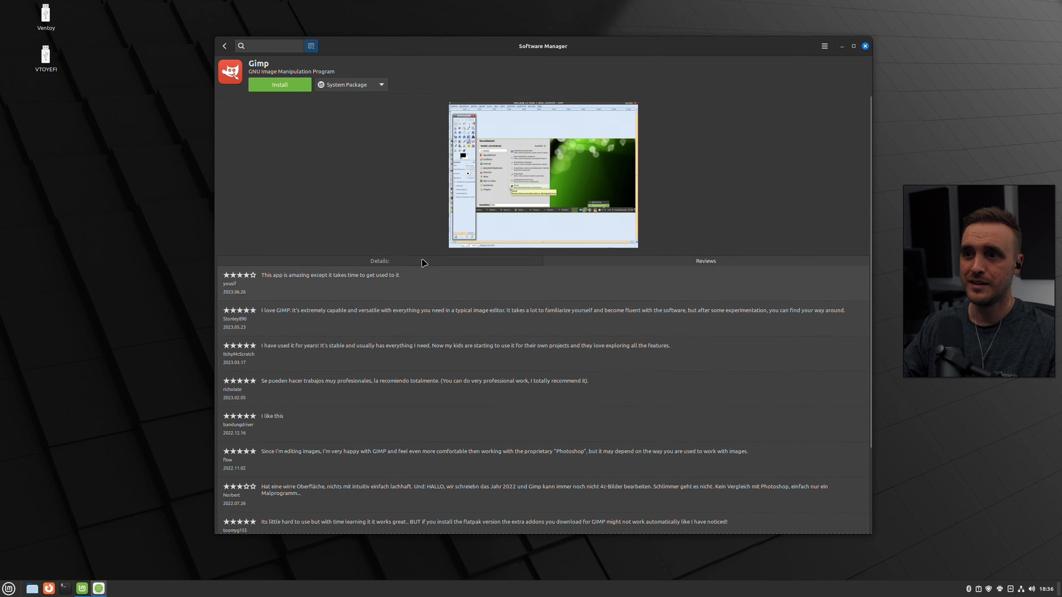
click(380, 261)
- Compare Gimp's version number between the System Package and the Flatpak (Flathub) source
click(350, 86)
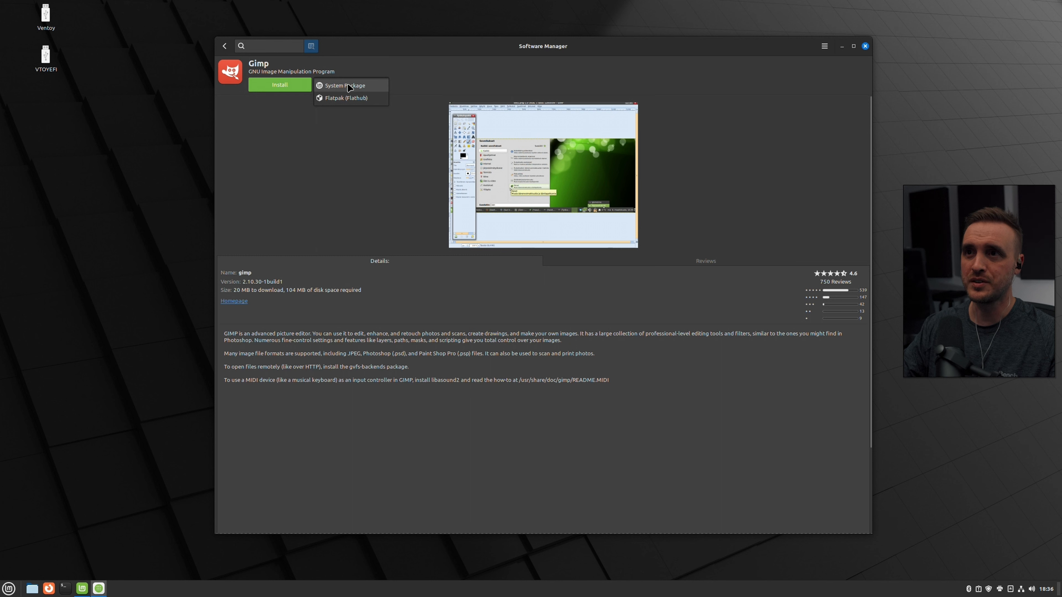
click(363, 87)
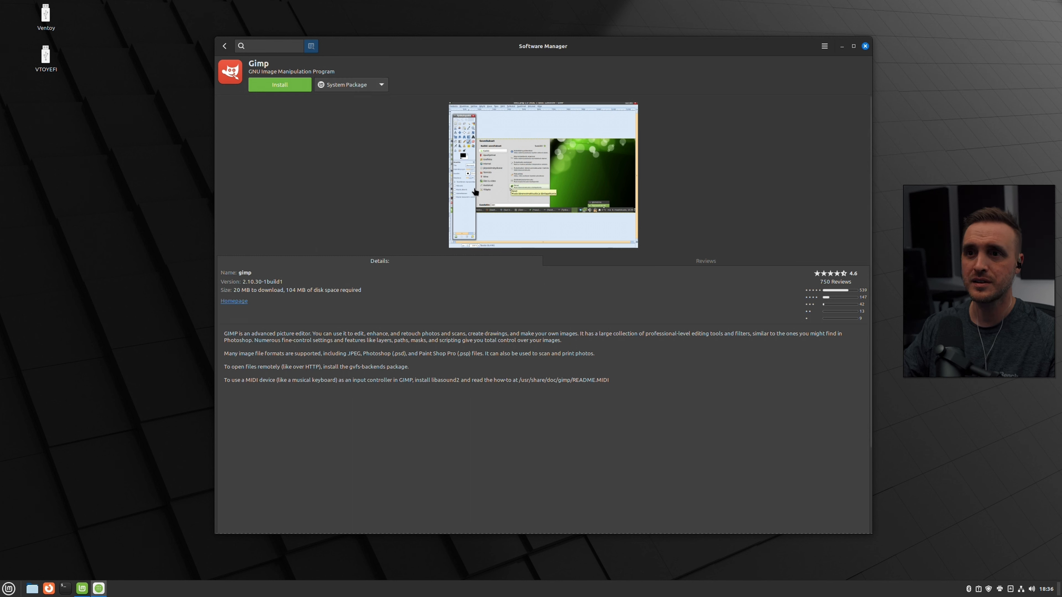
drag(242, 282, 271, 276)
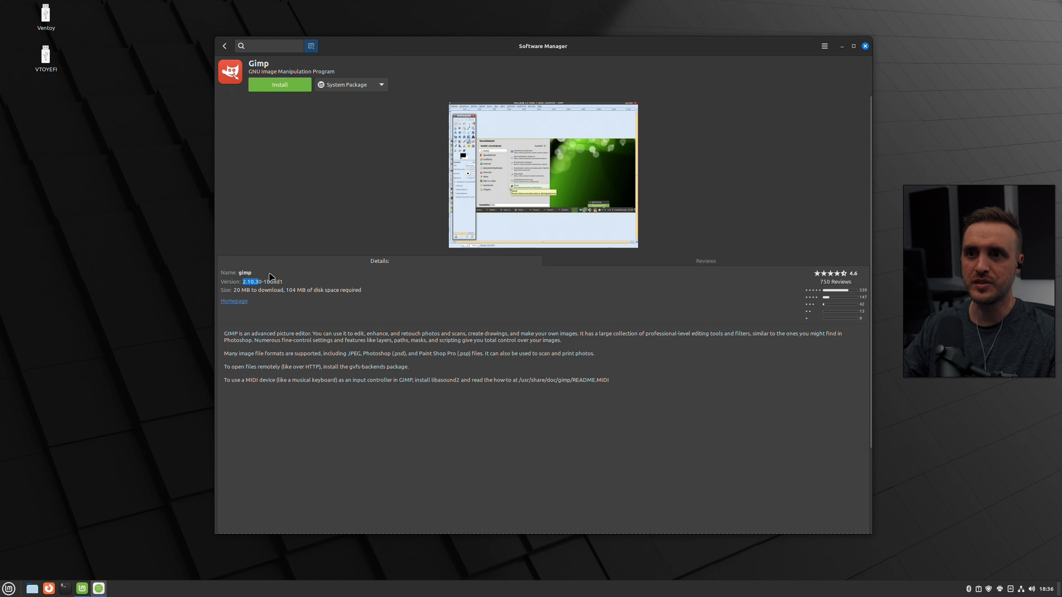
click(369, 85)
click(367, 98)
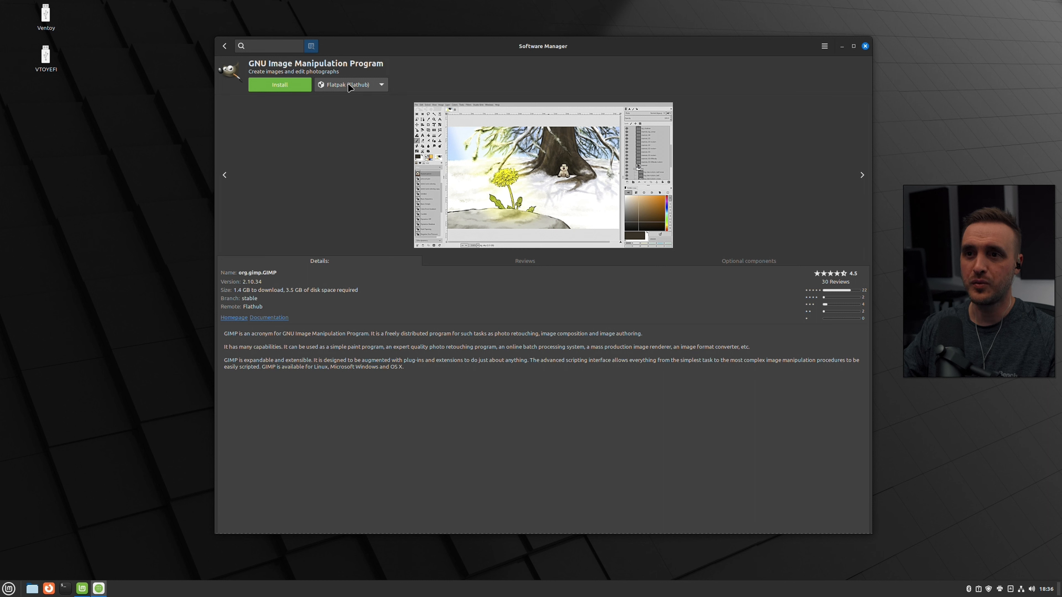
double_click(258, 282)
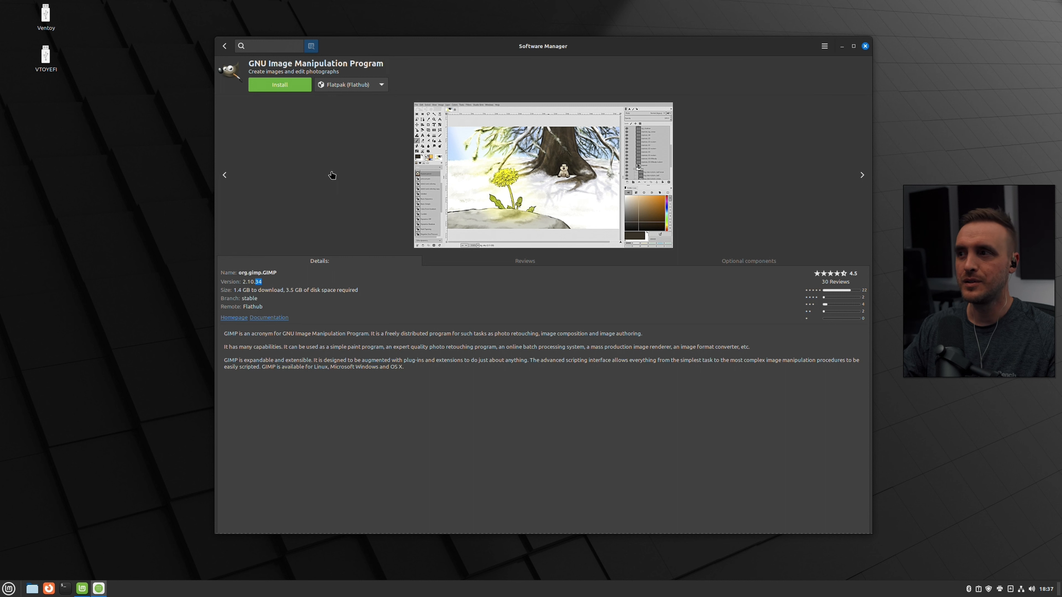
- Switch Gimp between its Flatpak and System Package sources and compare the download and disk space sizes
click(348, 86)
click(354, 72)
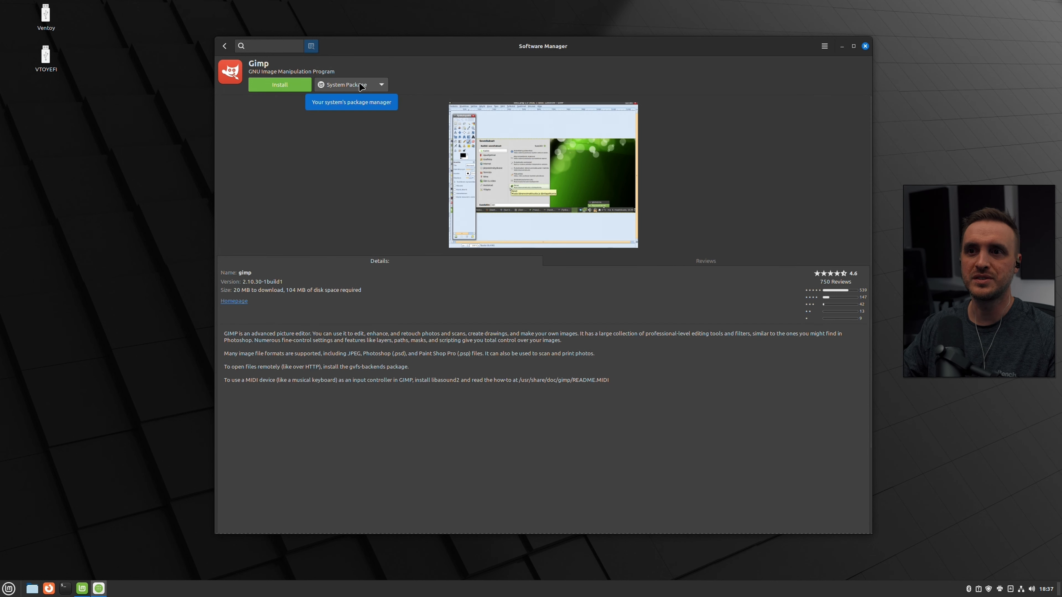
click(360, 87)
click(358, 98)
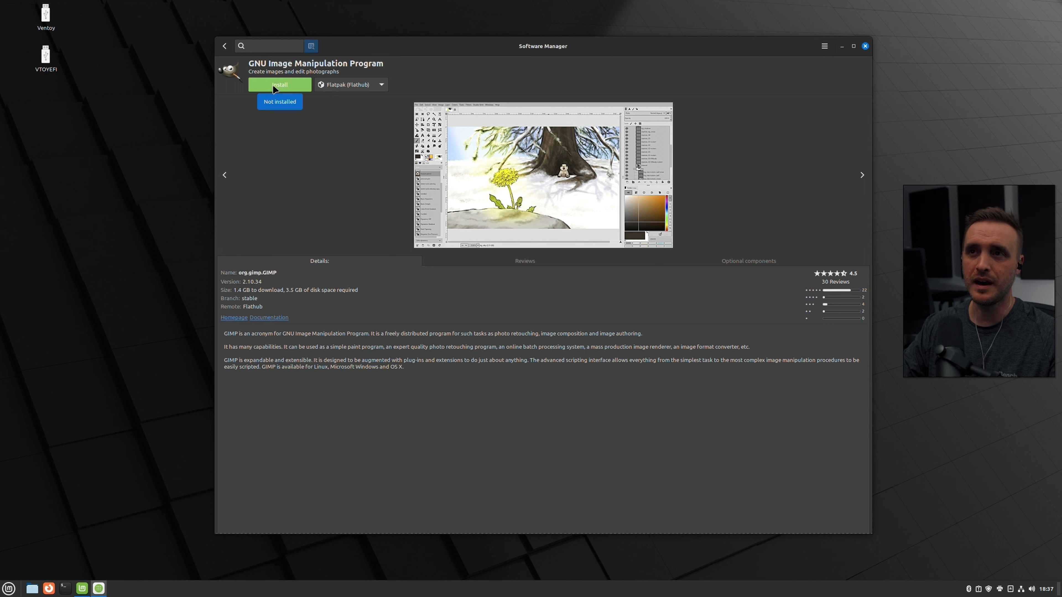
double_click(237, 291)
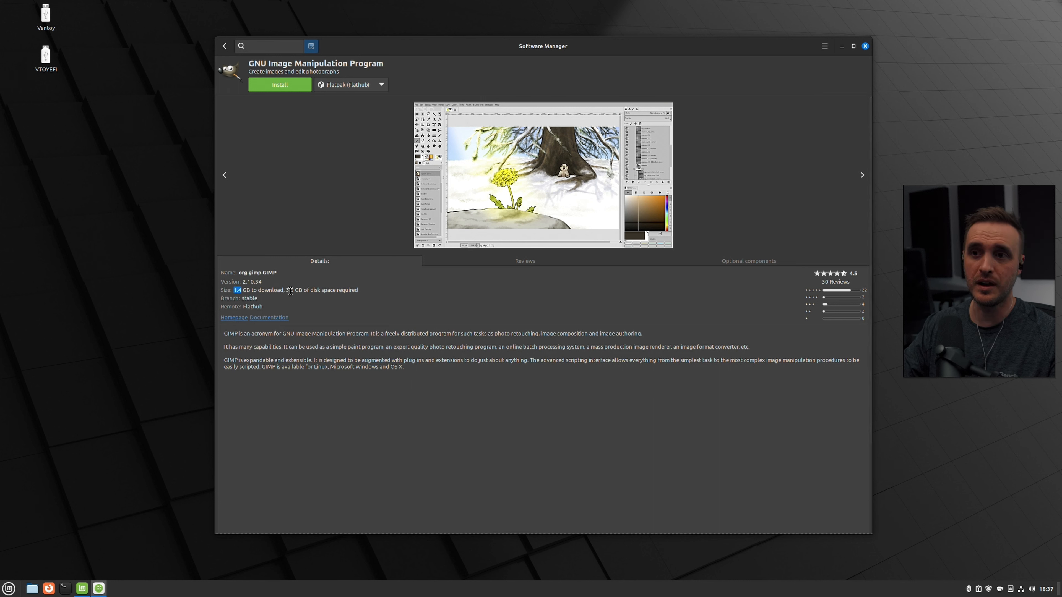
click(354, 82)
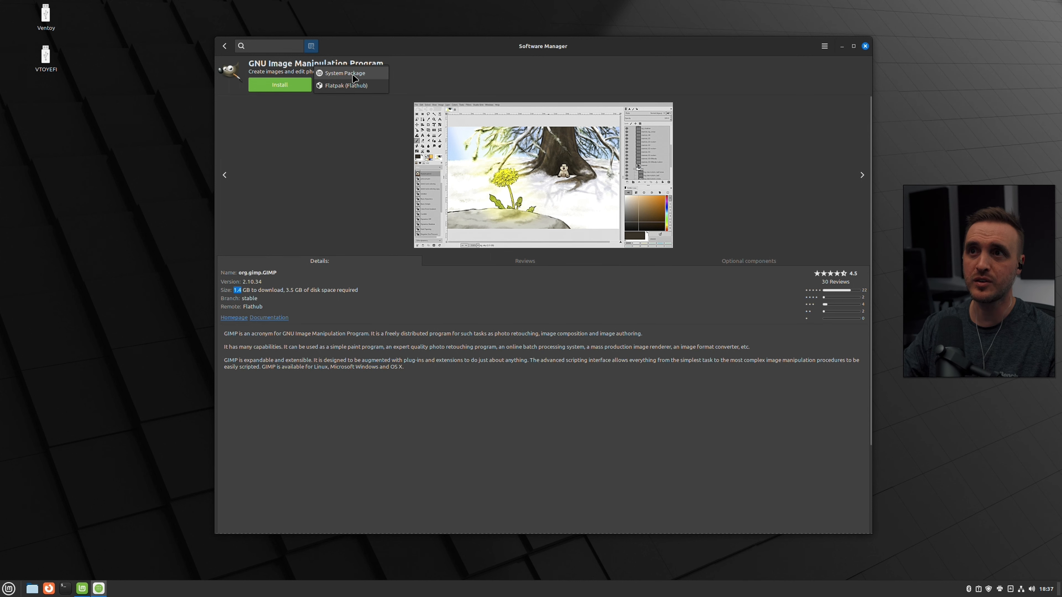
click(354, 74)
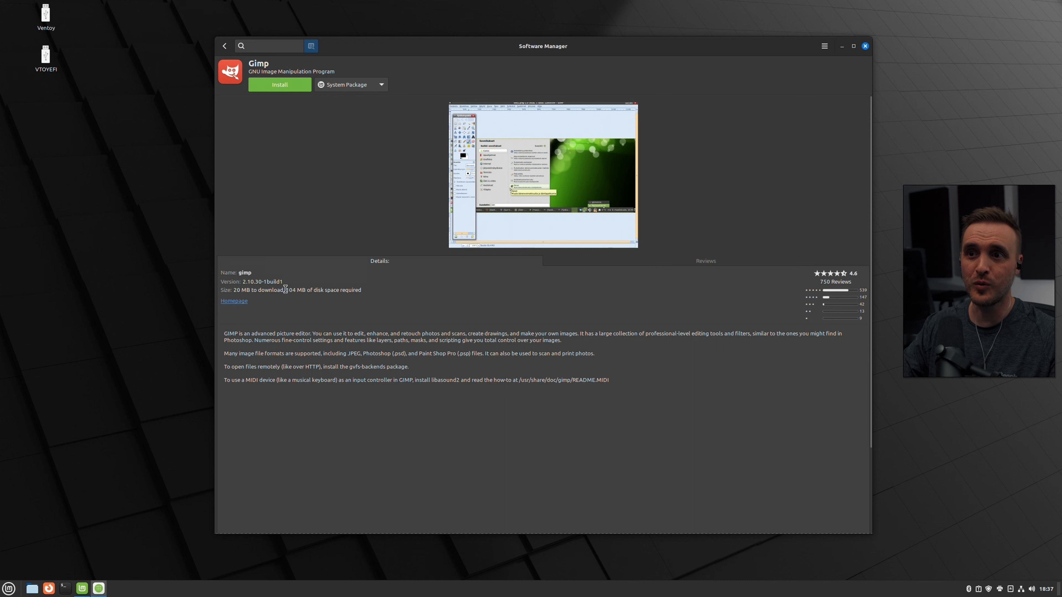
drag(286, 289, 291, 290)
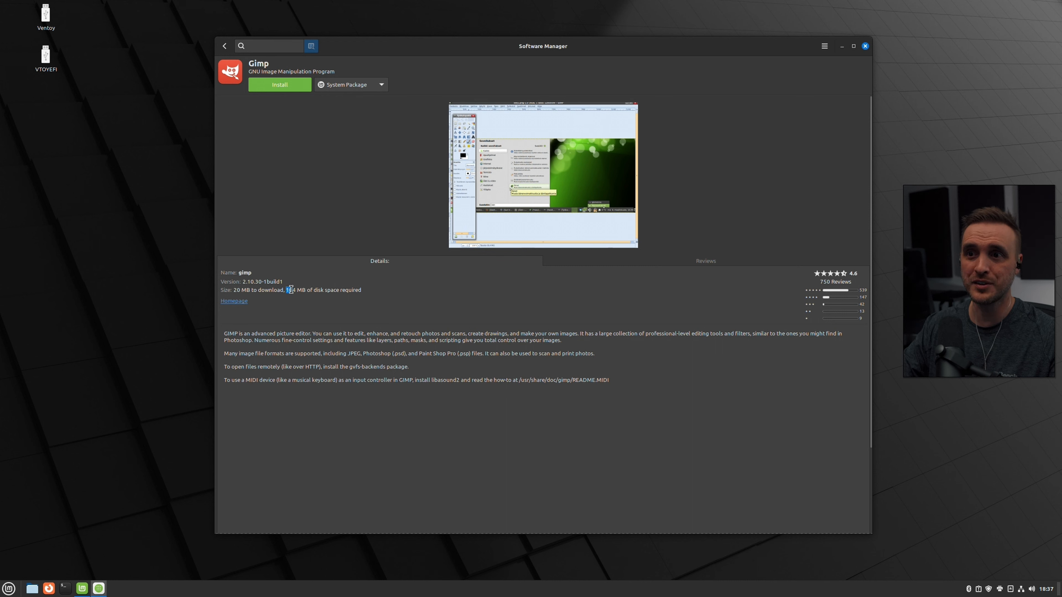
- Choose the Flatpak (Flathub) source for Gimp and install it together with the listed additional software
click(379, 86)
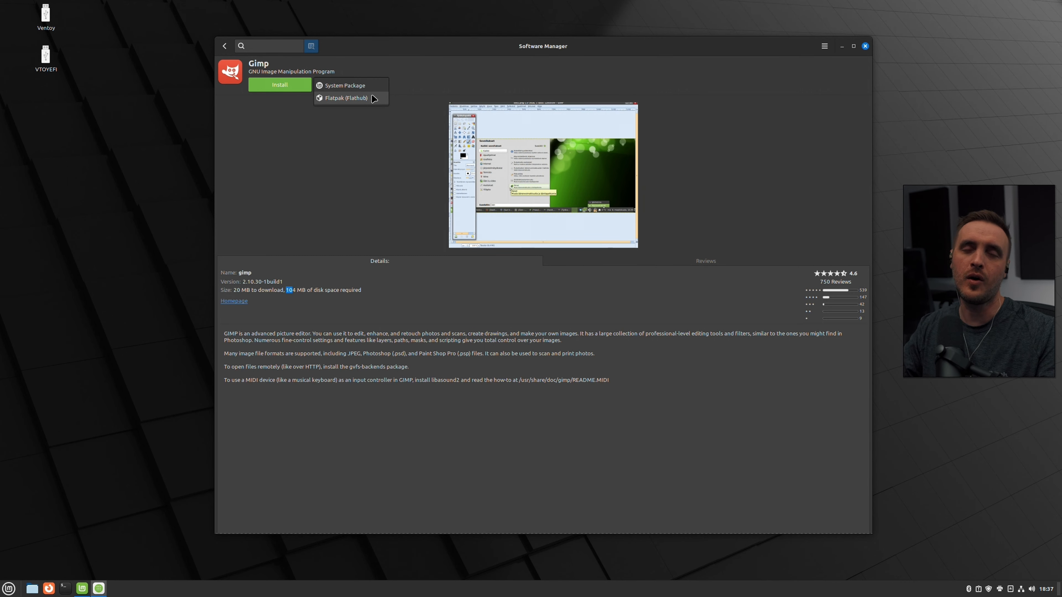
click(347, 98)
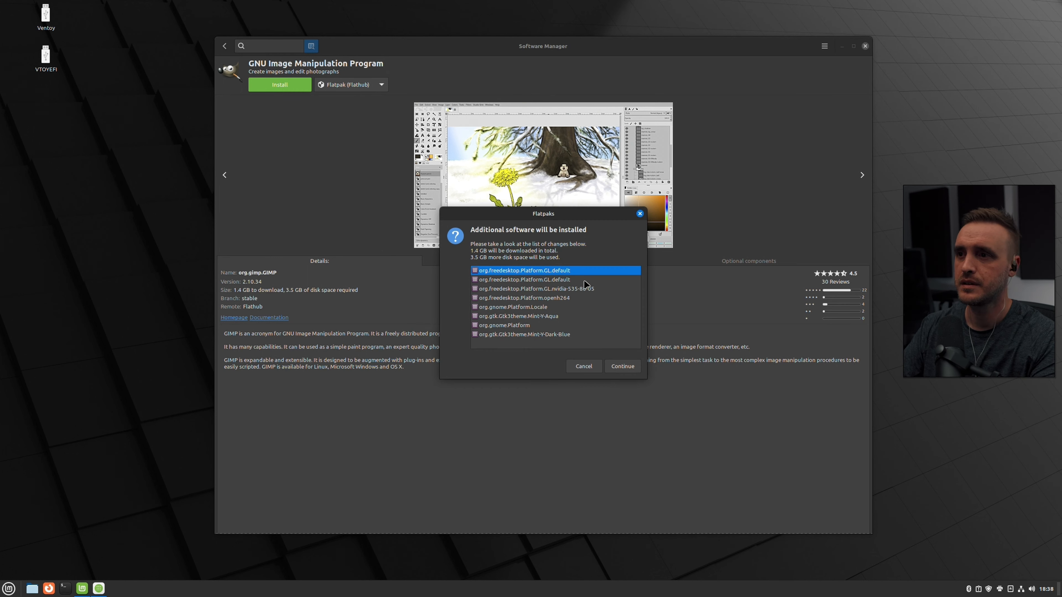
click(540, 335)
click(531, 272)
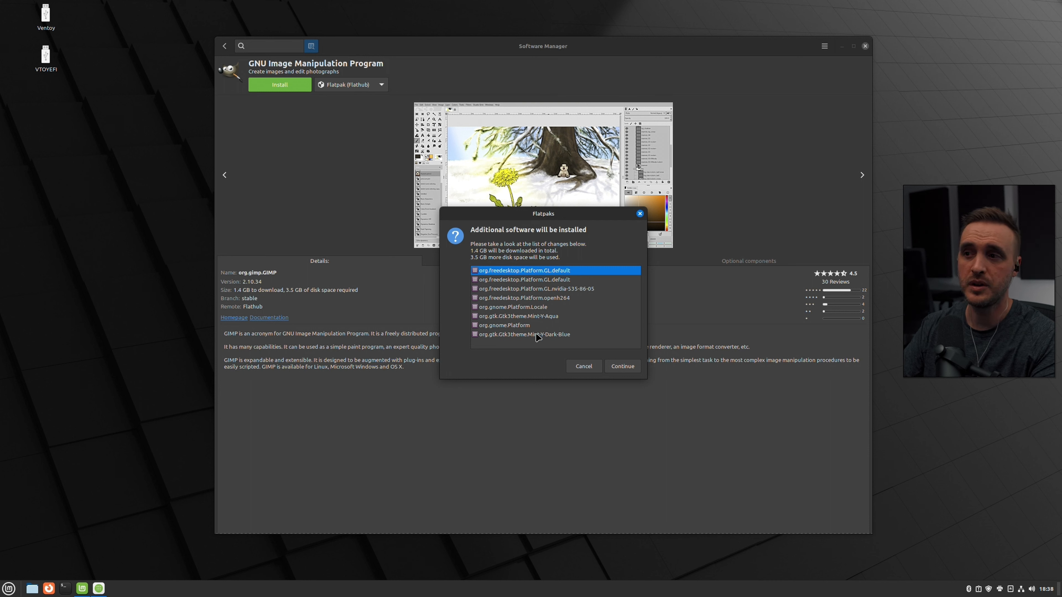
click(539, 298)
click(622, 367)
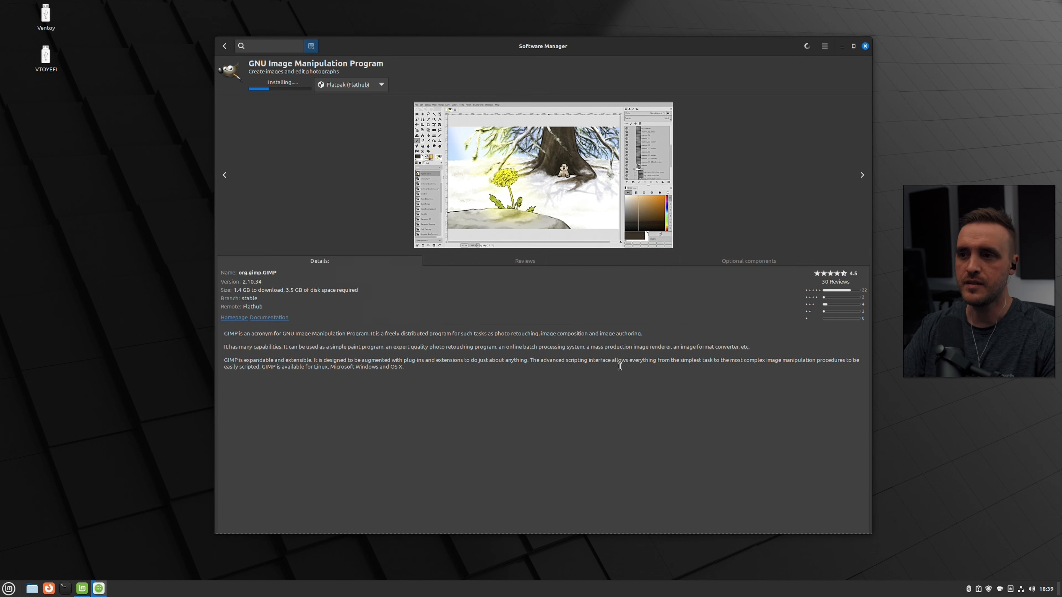
- Go back to the Drawing applications and open the Krita page
click(222, 47)
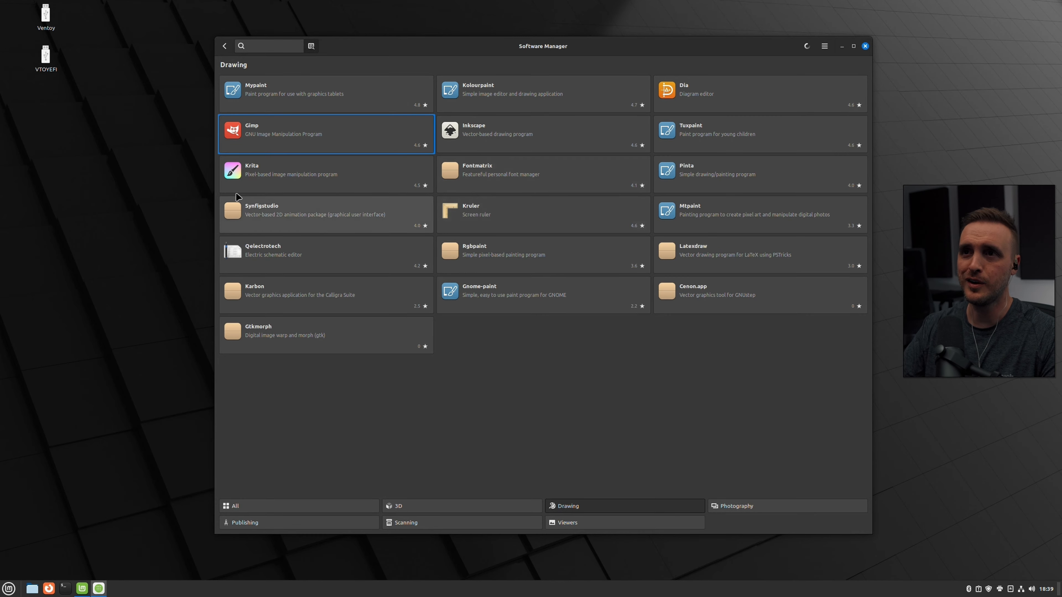
click(365, 174)
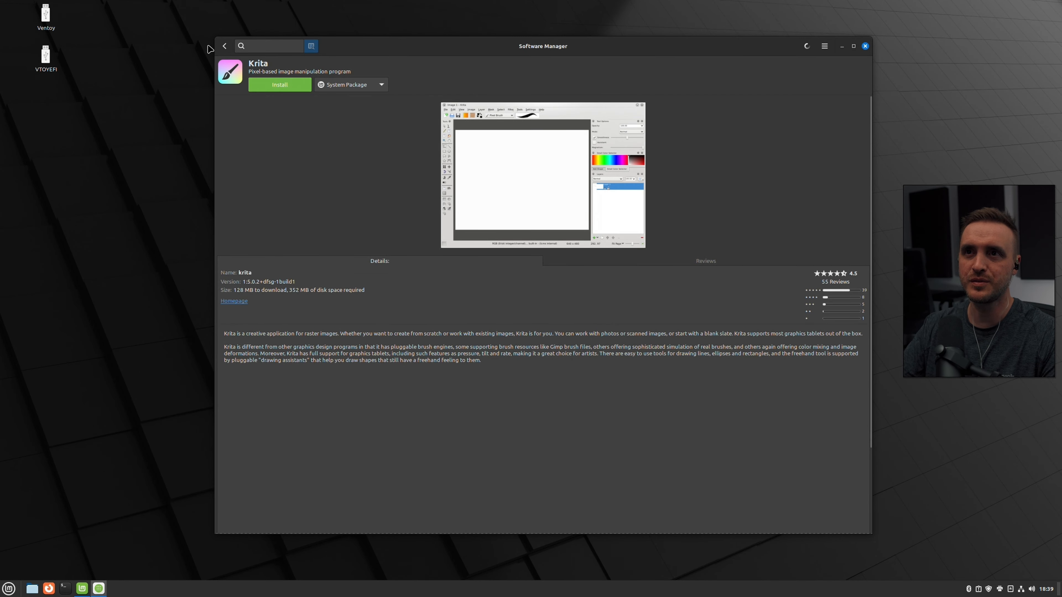
- Check Krita's package sources, return to the Drawing applications and open the Inkscape page
click(361, 85)
click(362, 86)
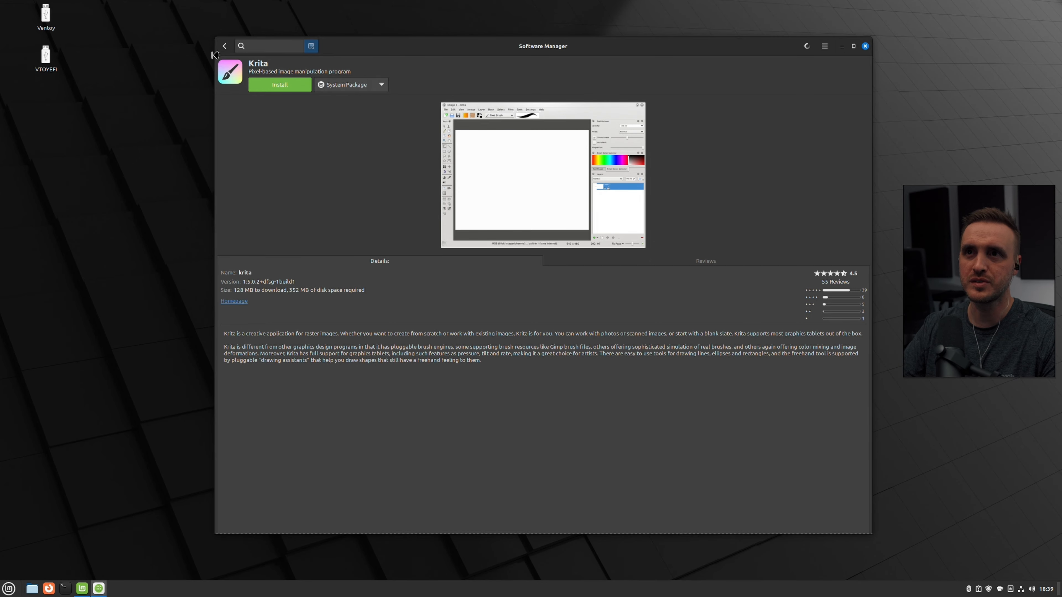
click(224, 46)
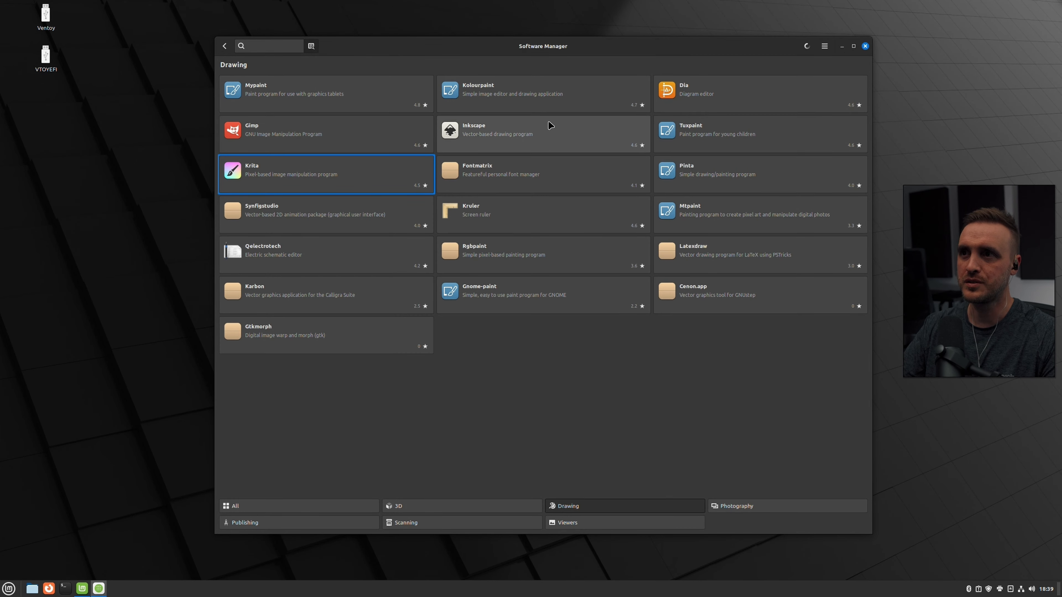
click(559, 133)
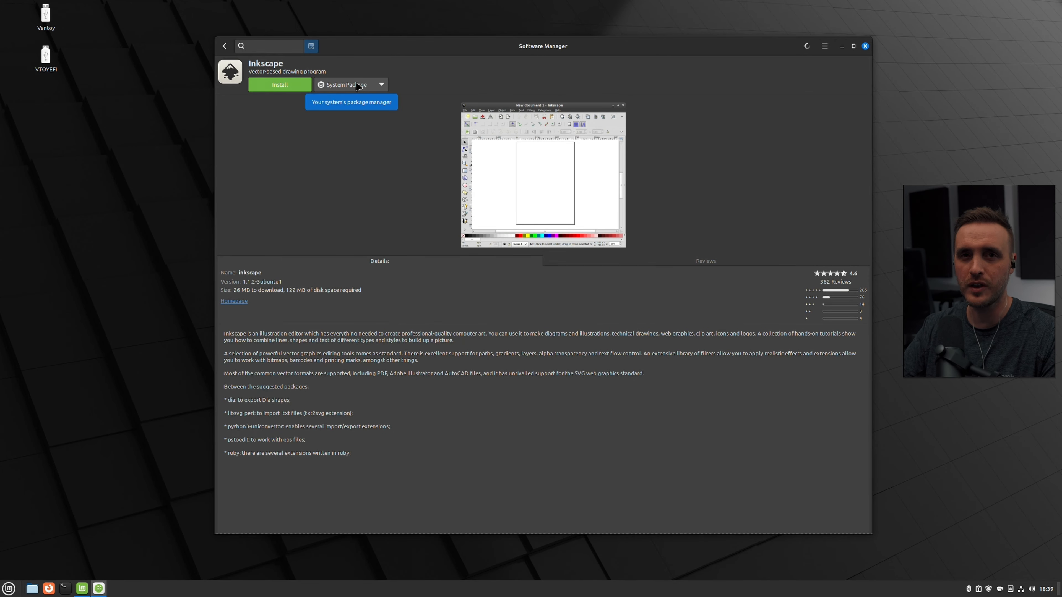
- Compare Inkscape's version number between the System Package and the Flatpak (Flathub) source
click(358, 85)
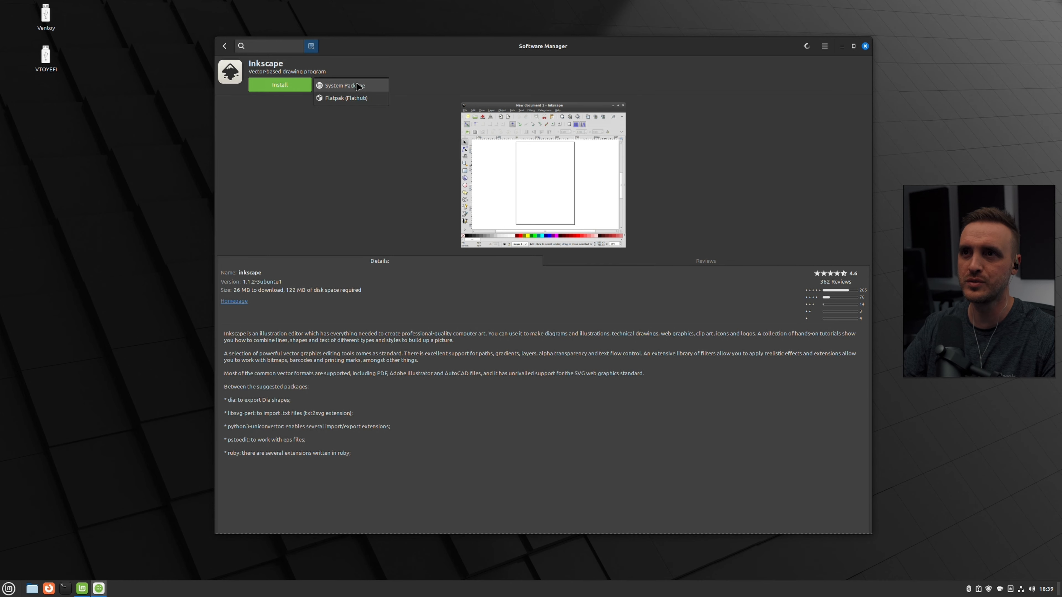
click(358, 98)
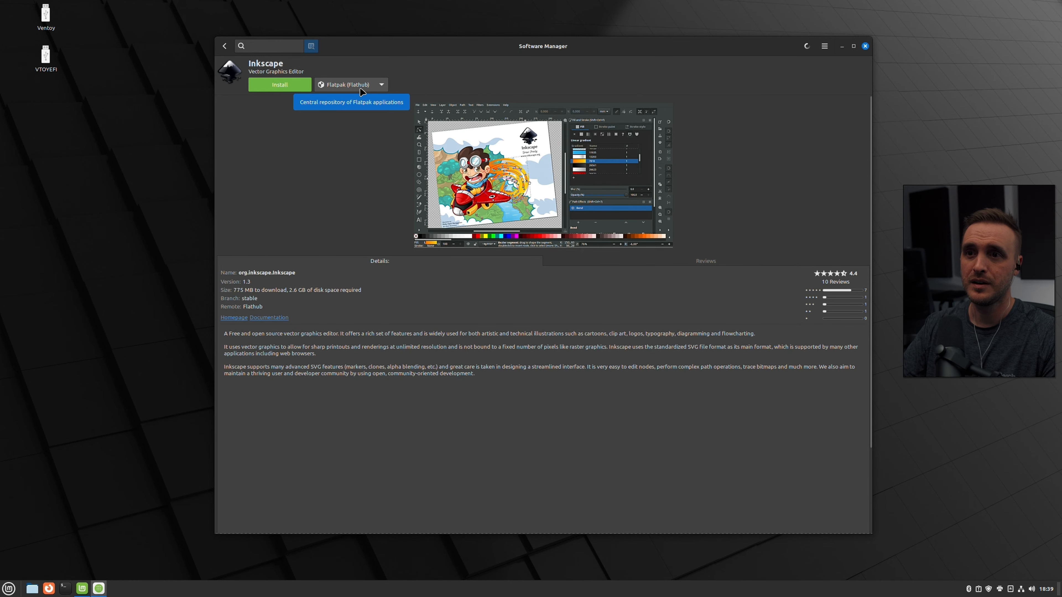
click(361, 90)
click(360, 73)
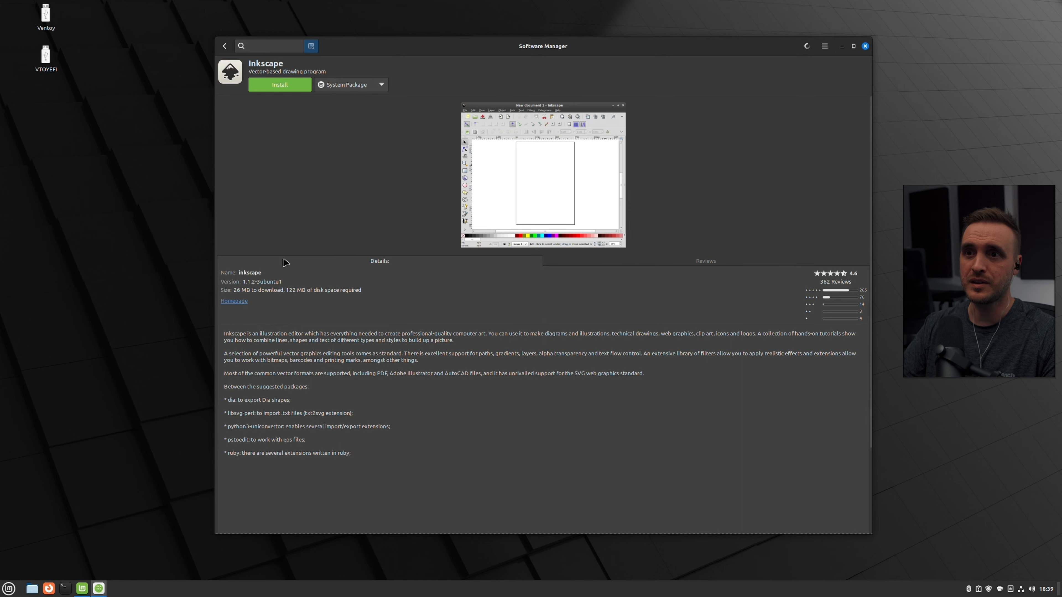
click(359, 86)
click(358, 98)
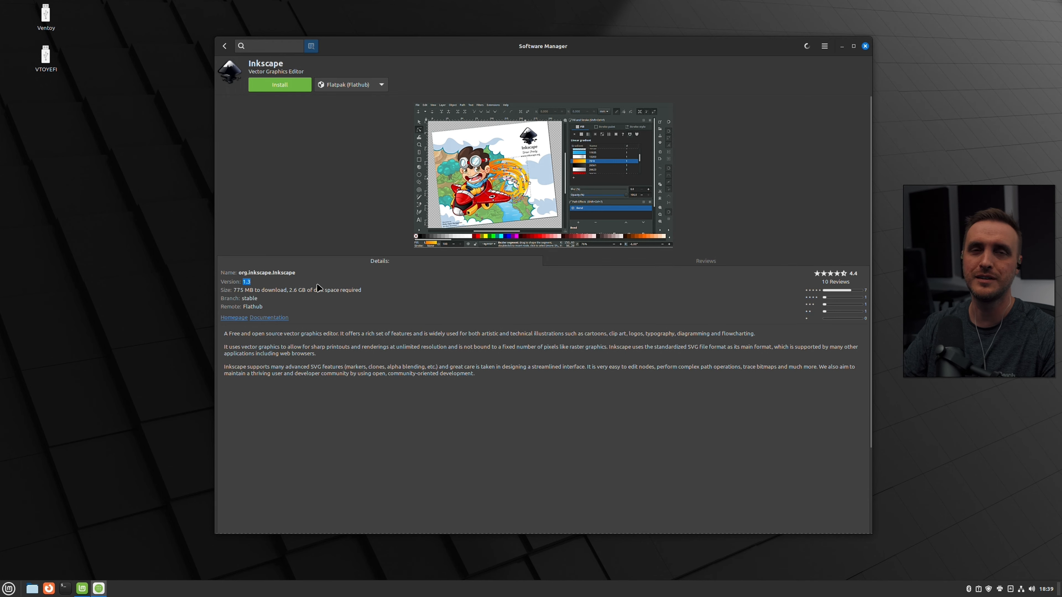
- Return to the Software Manager's home page and browse the Top Rated applications
click(225, 45)
scroll(605, 401, down, 3)
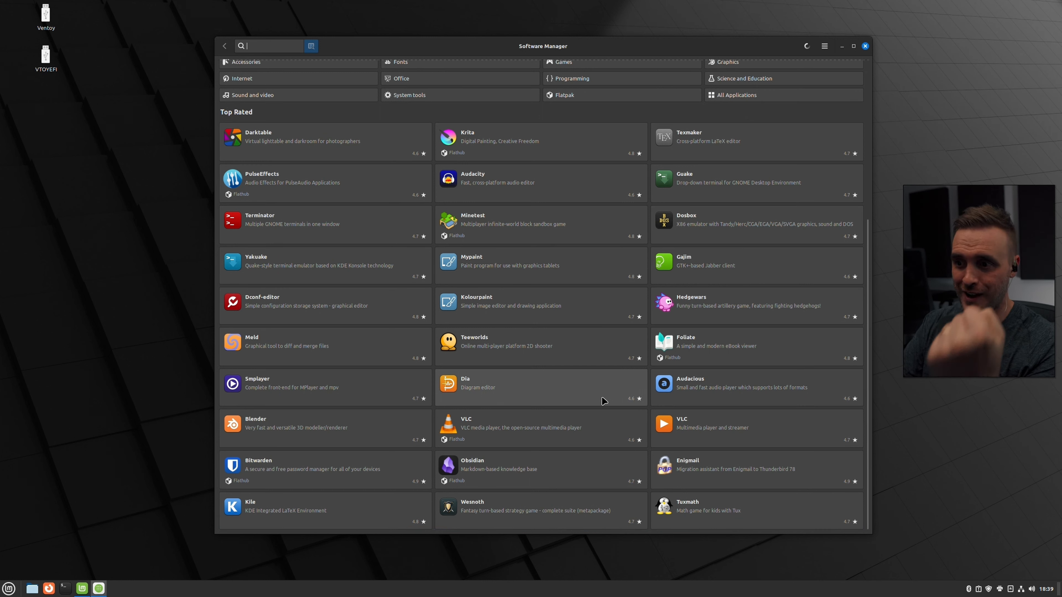
scroll(605, 398, up, 10)
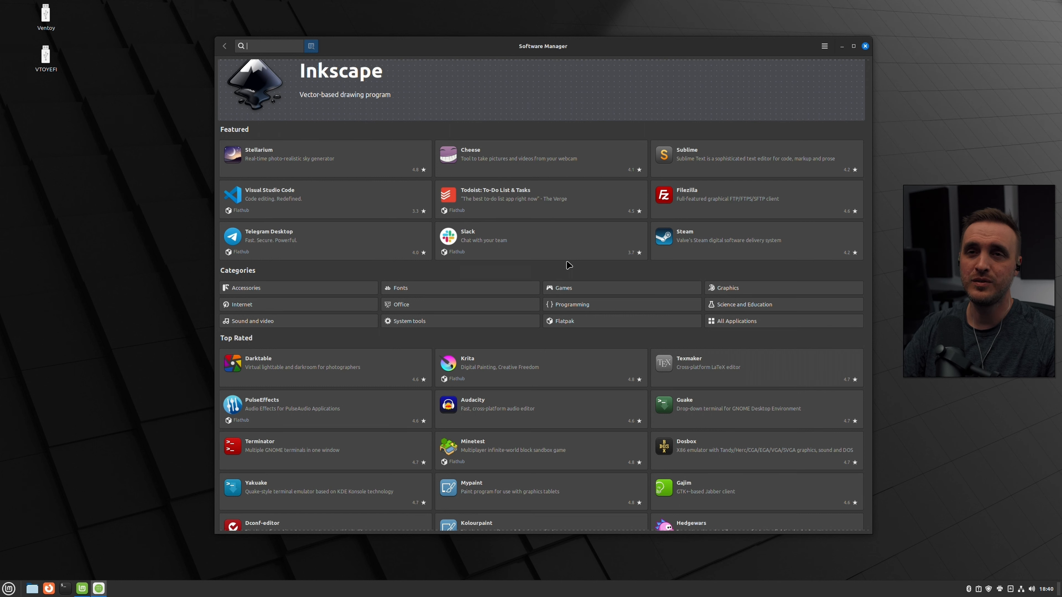
- Install Htop from the Accessories category, entering the account password to authenticate the installation
click(345, 291)
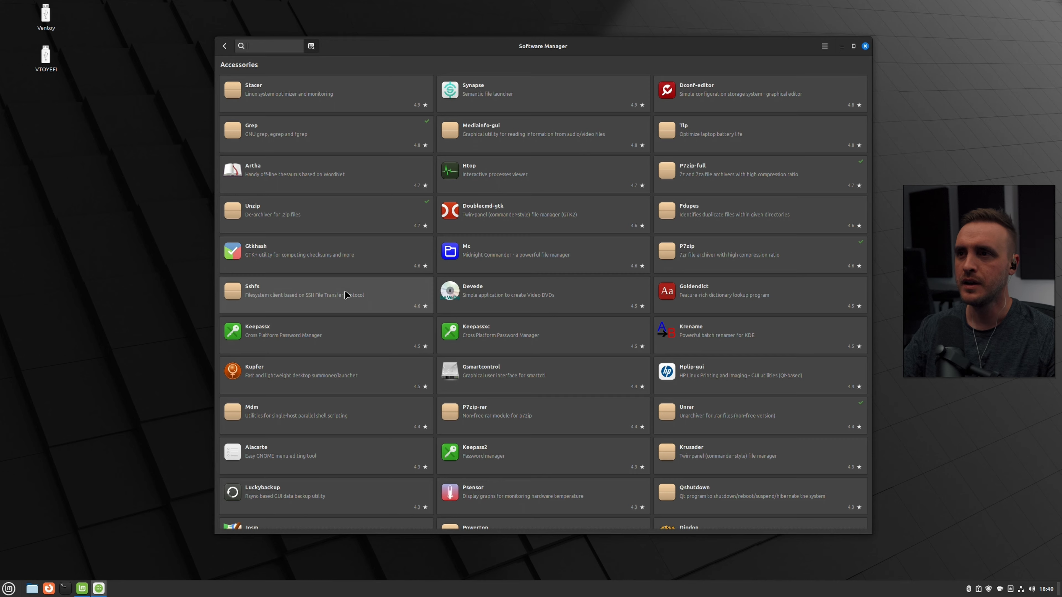
click(557, 174)
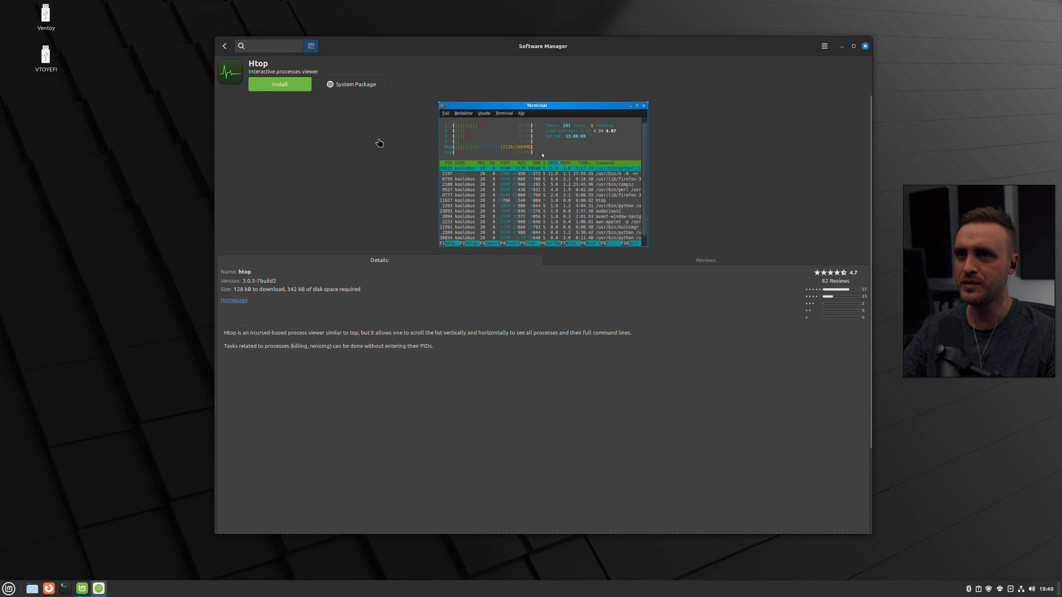
click(283, 86)
text(******)
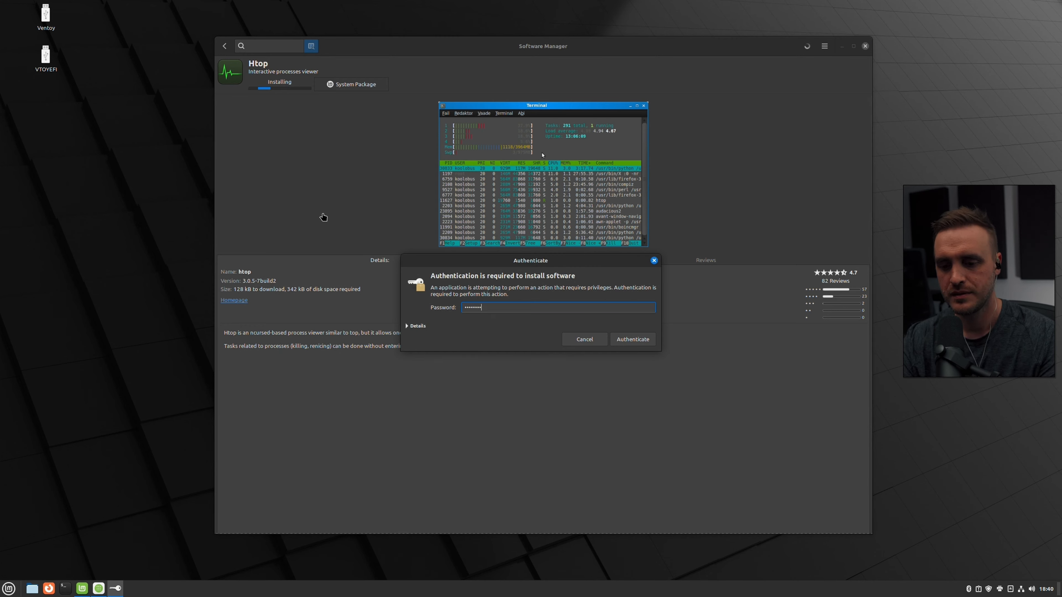
text(*)
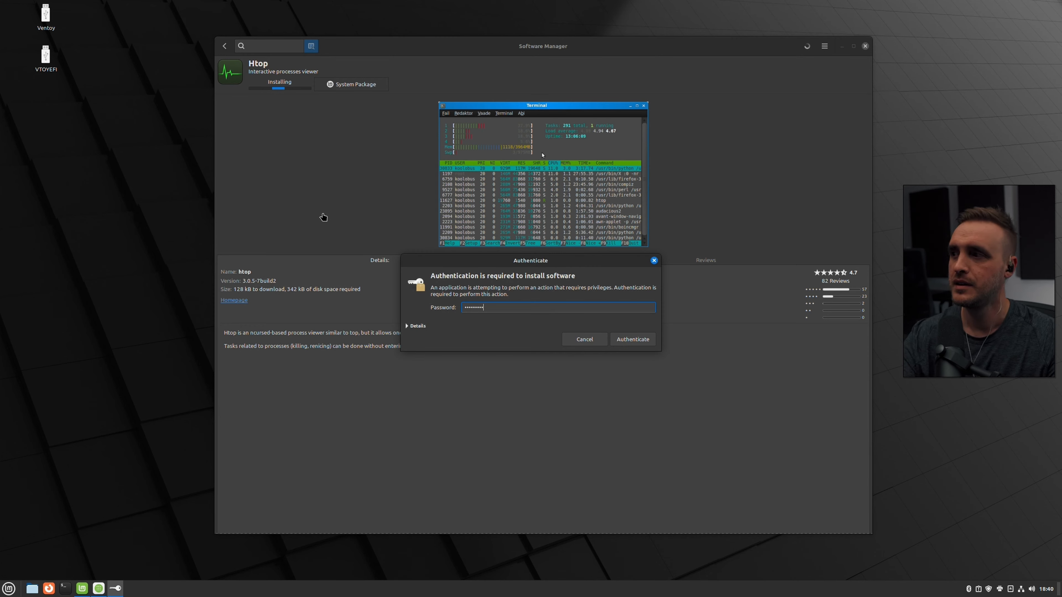
click(646, 344)
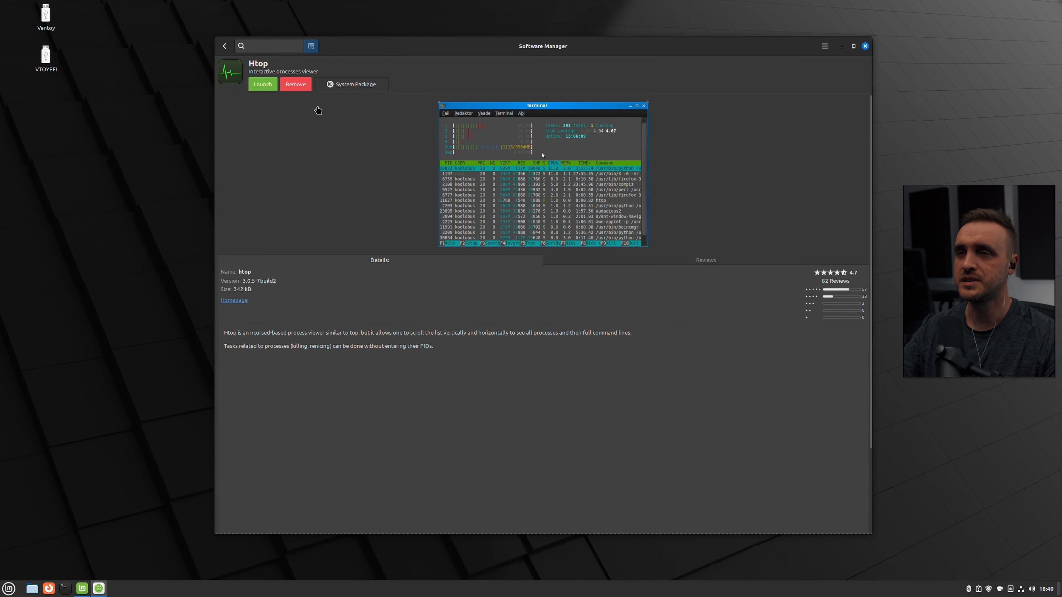
- Find the installed application with the search term "htop" and launch it
click(3, 595)
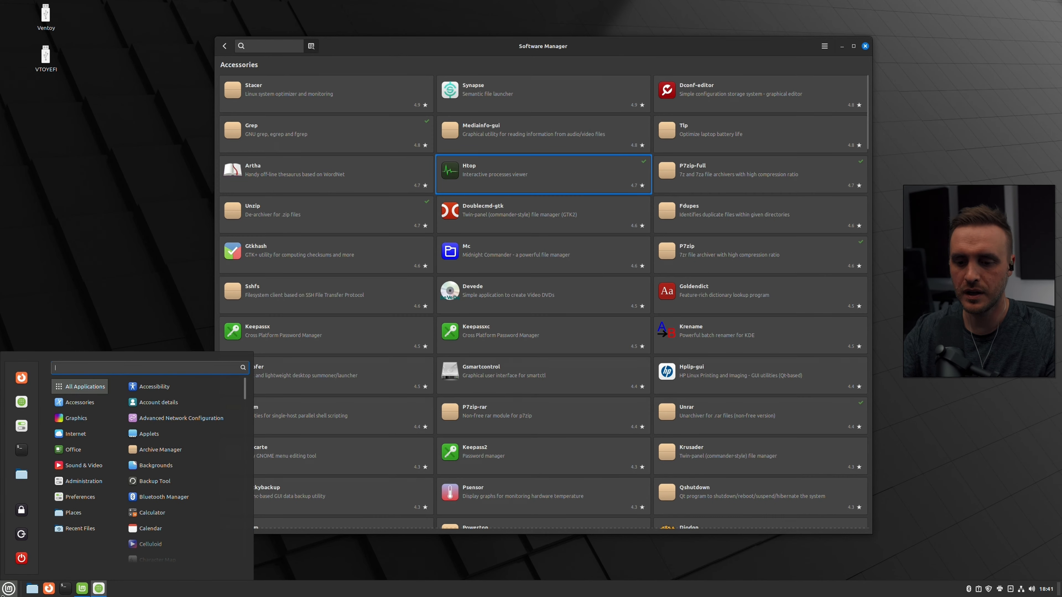
text(htop)
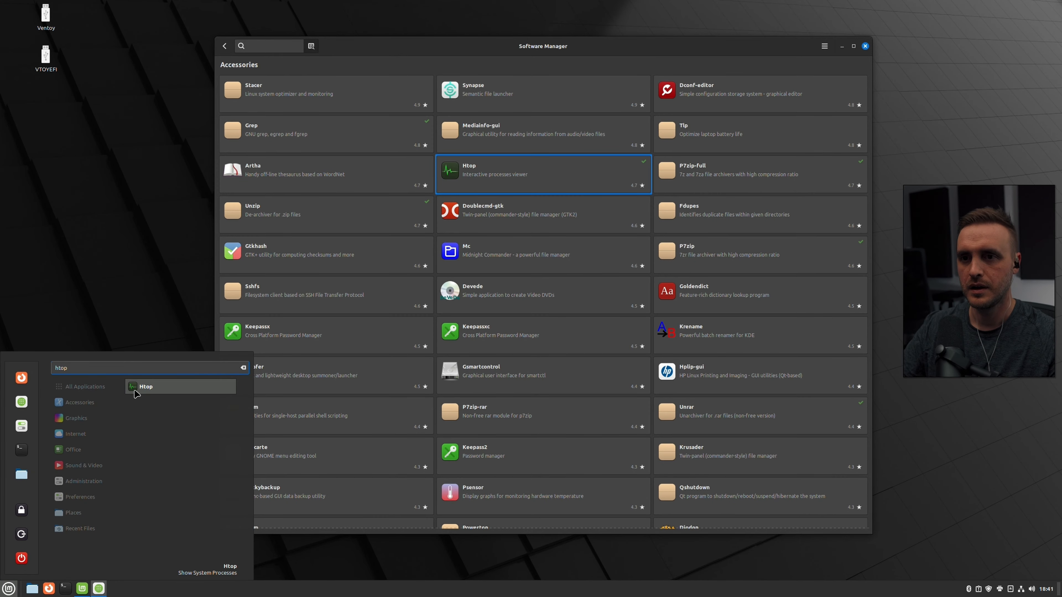
click(135, 392)
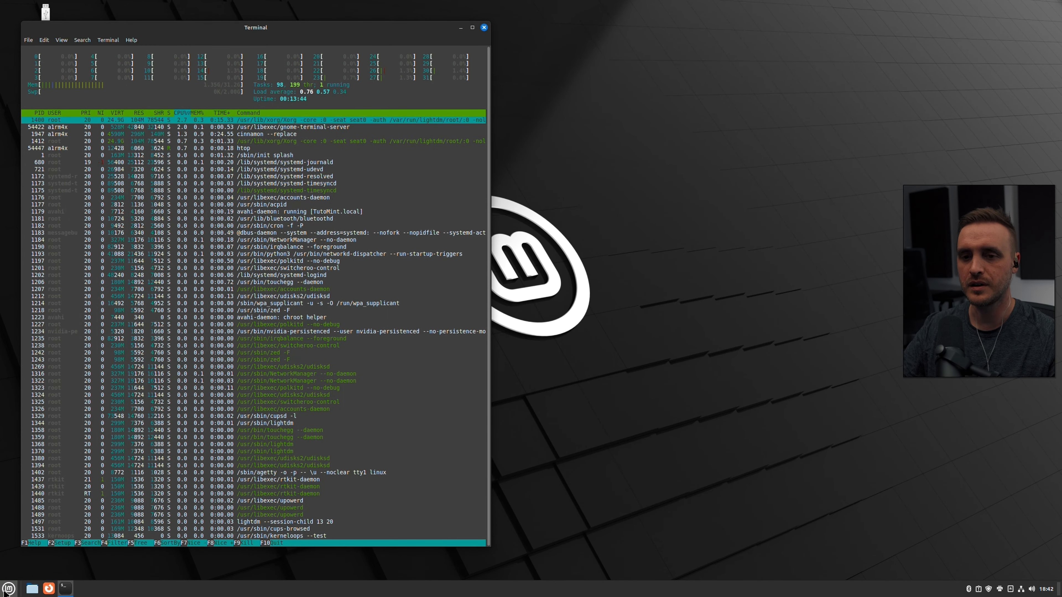
- Restart the computer and log back in with the account password
click(9, 588)
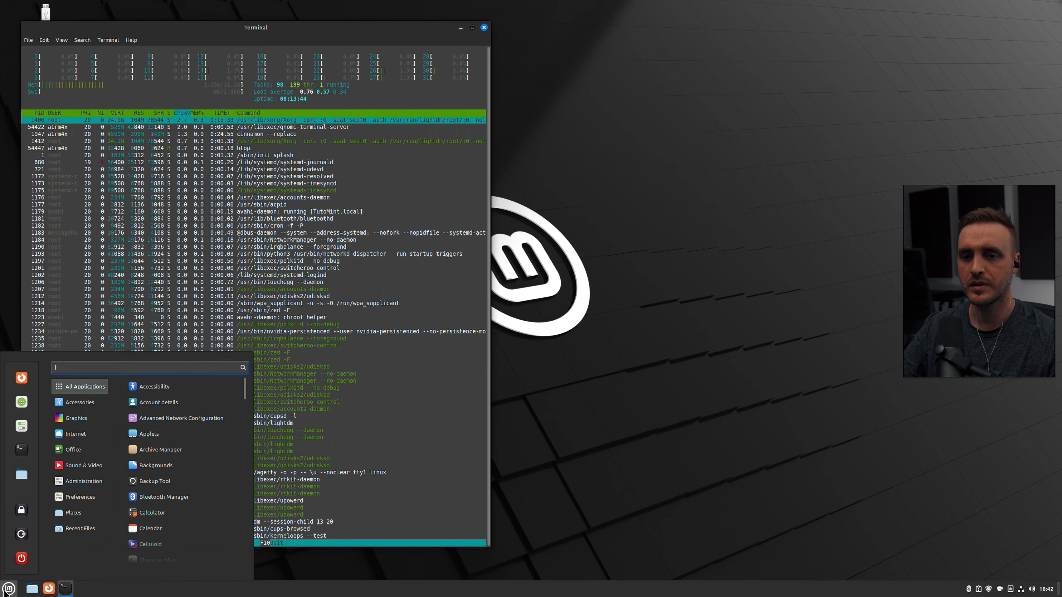
click(21, 558)
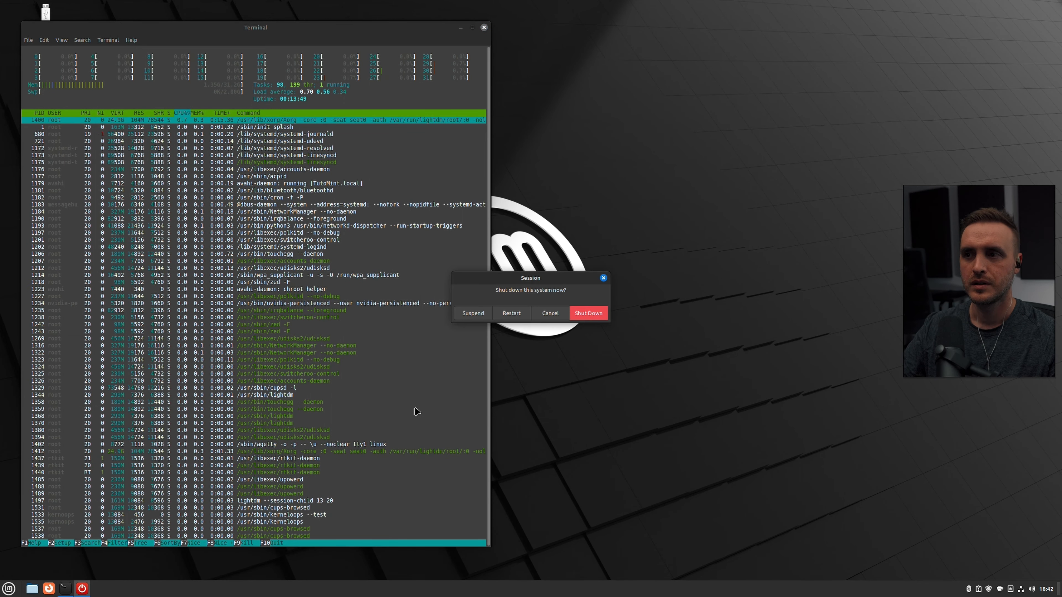
click(510, 313)
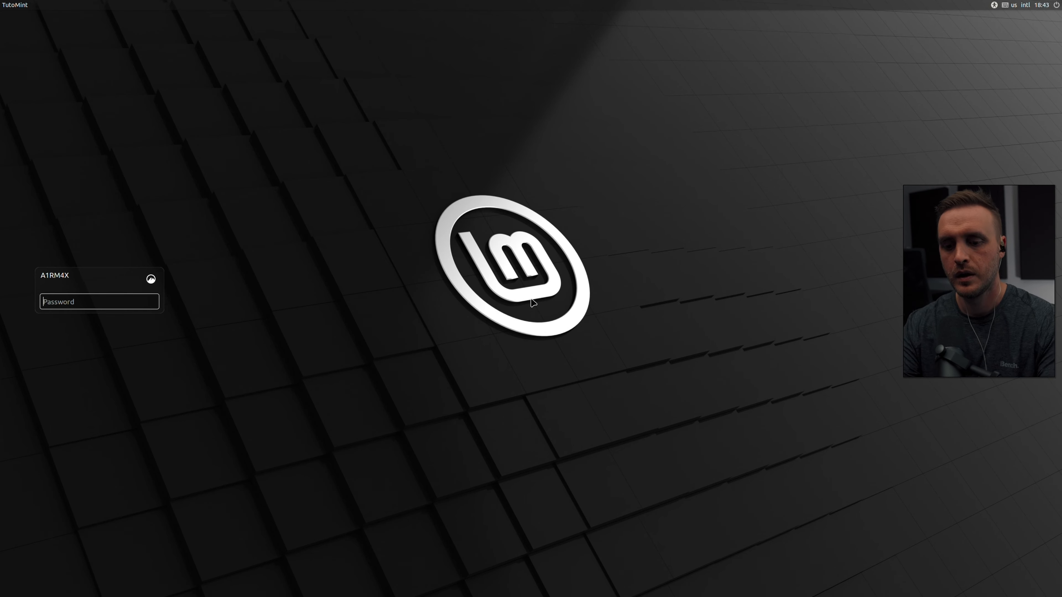
text(••)
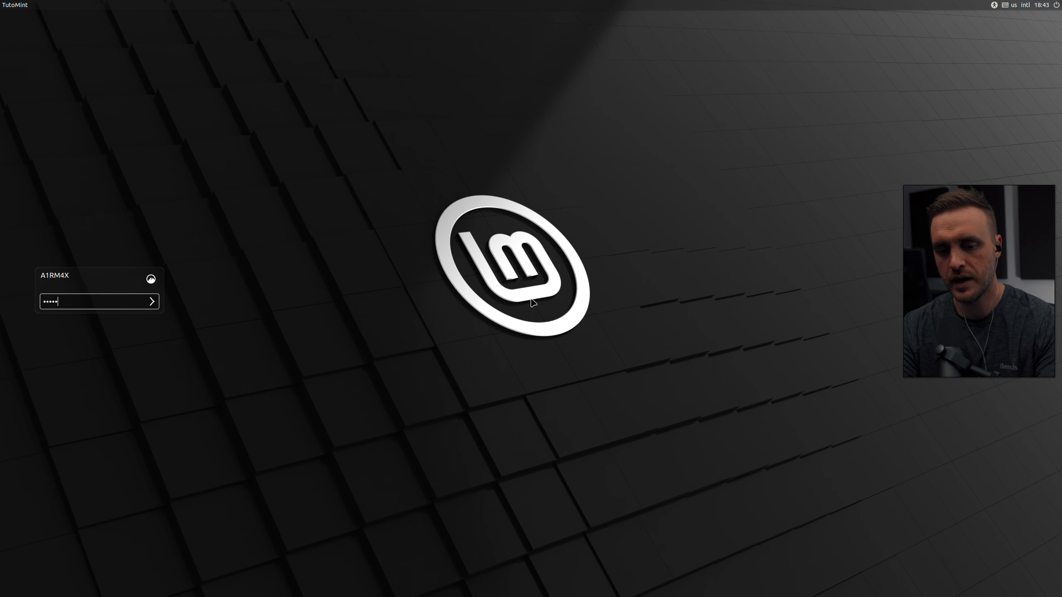
text(•••••)
key(Return)
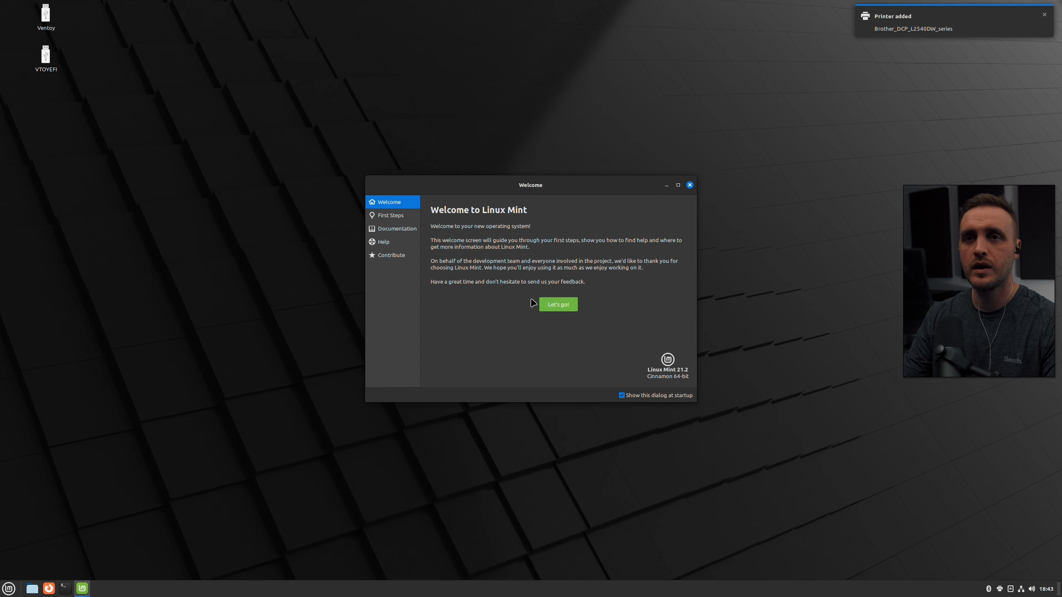
- Launch Firewall from the First Steps, turn the firewall on for the Home profile and close its window
click(398, 216)
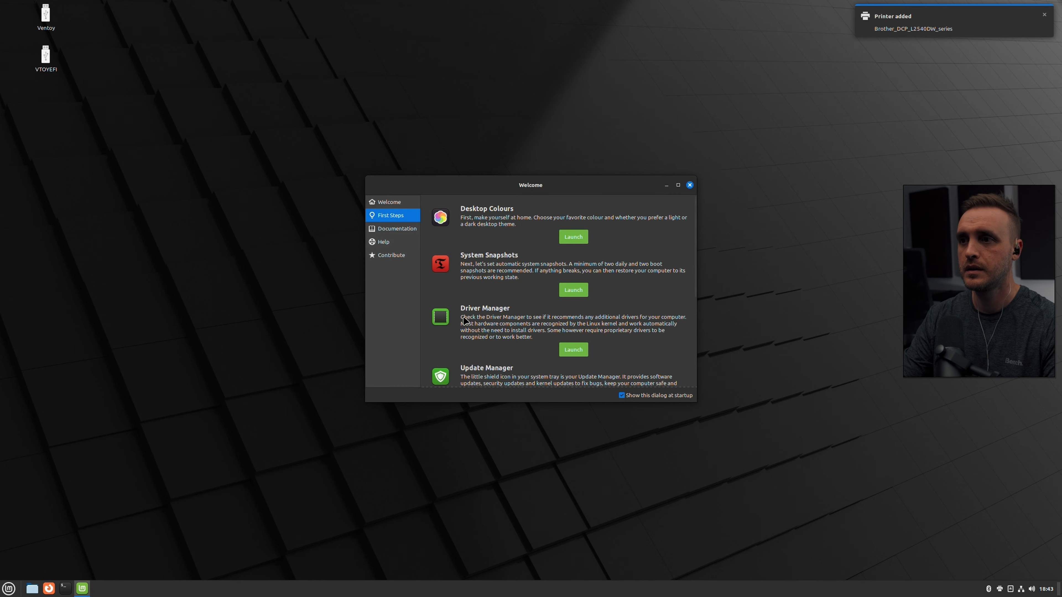
scroll(494, 328, down, 5)
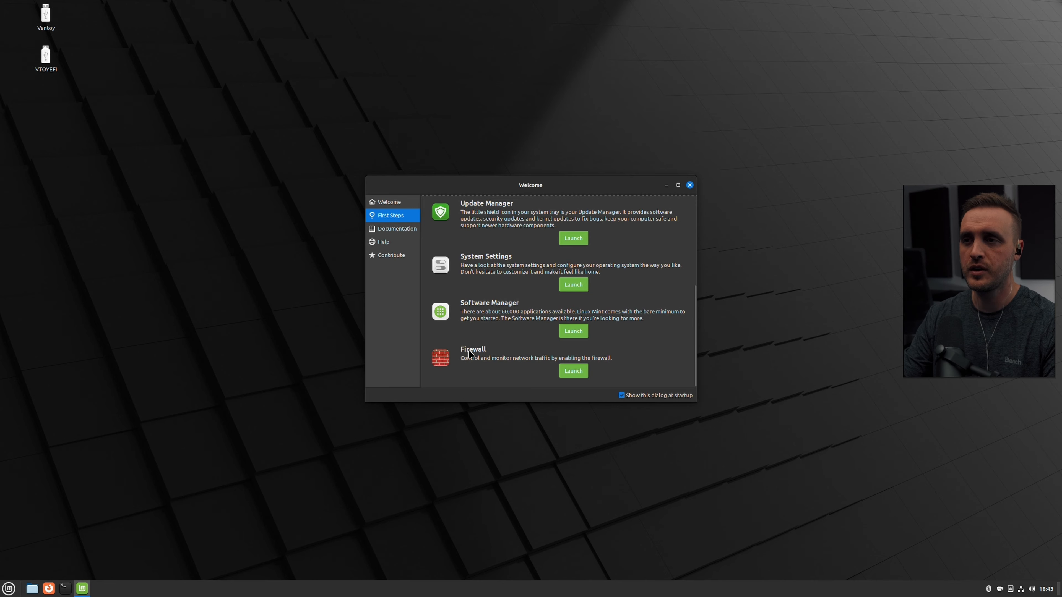
click(573, 370)
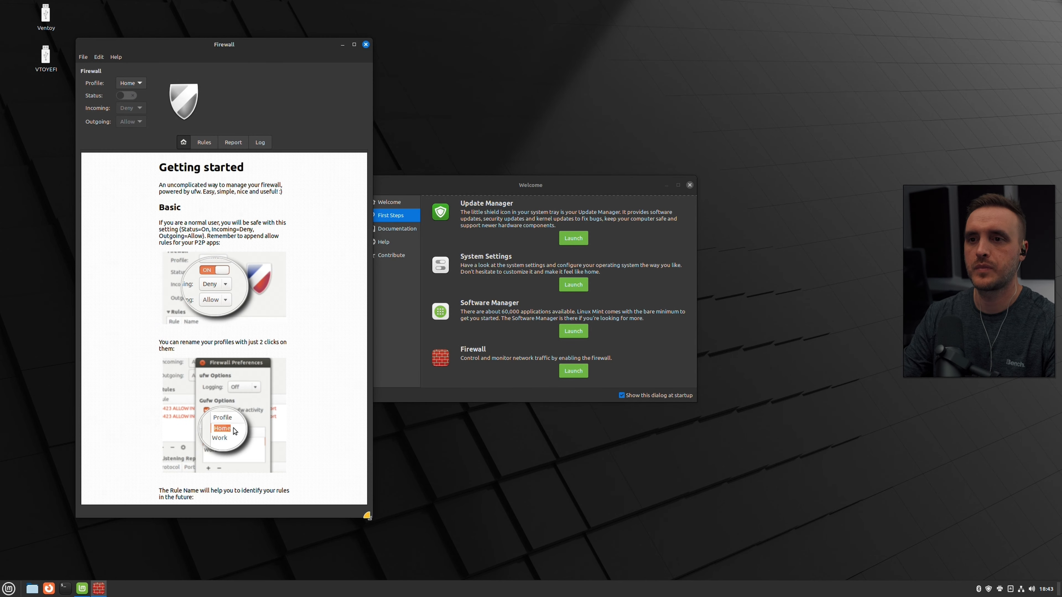
click(137, 84)
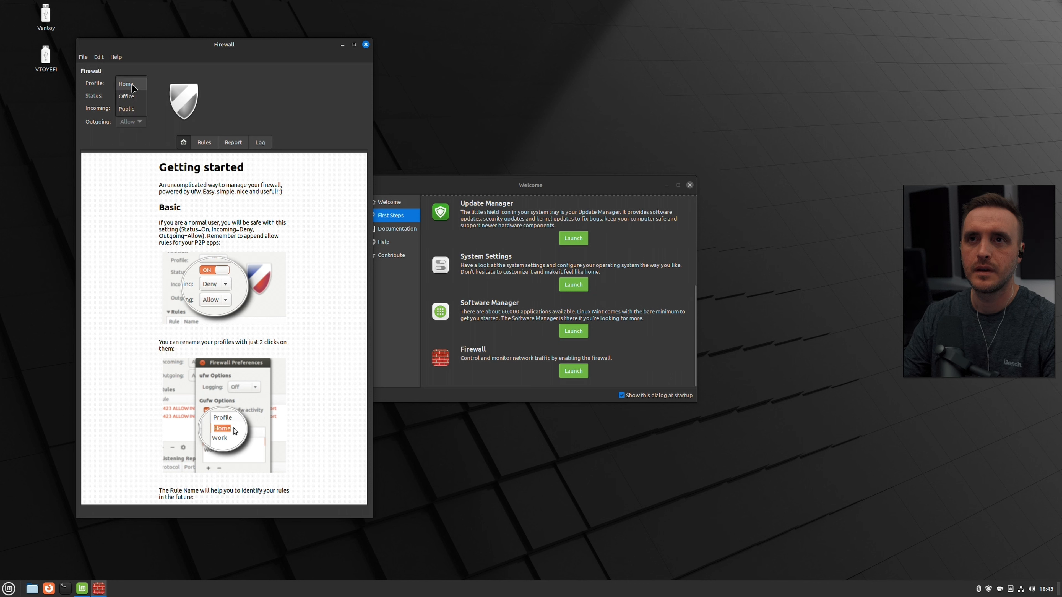
click(137, 84)
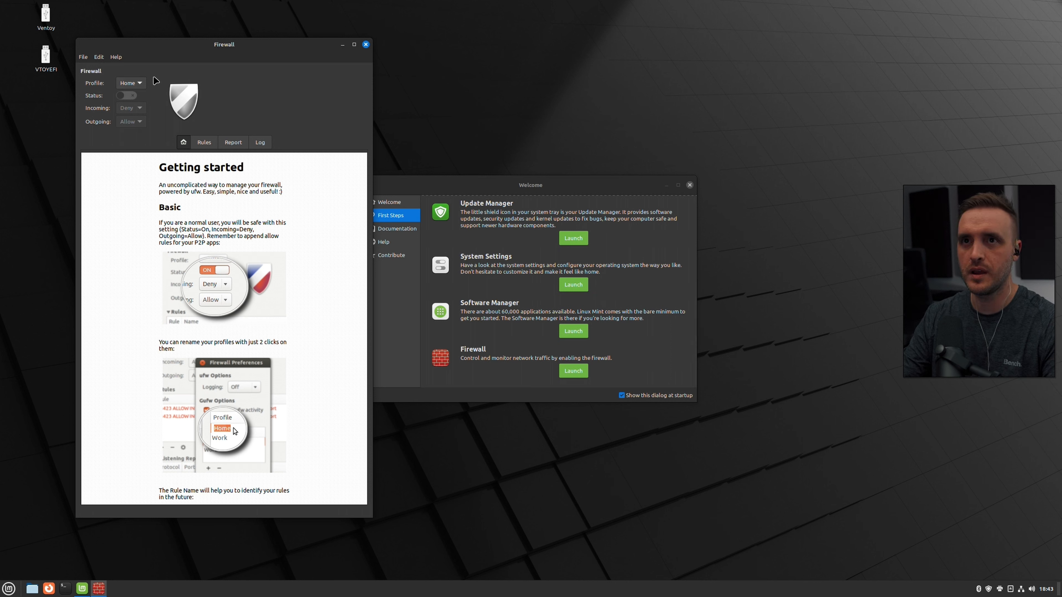
click(126, 96)
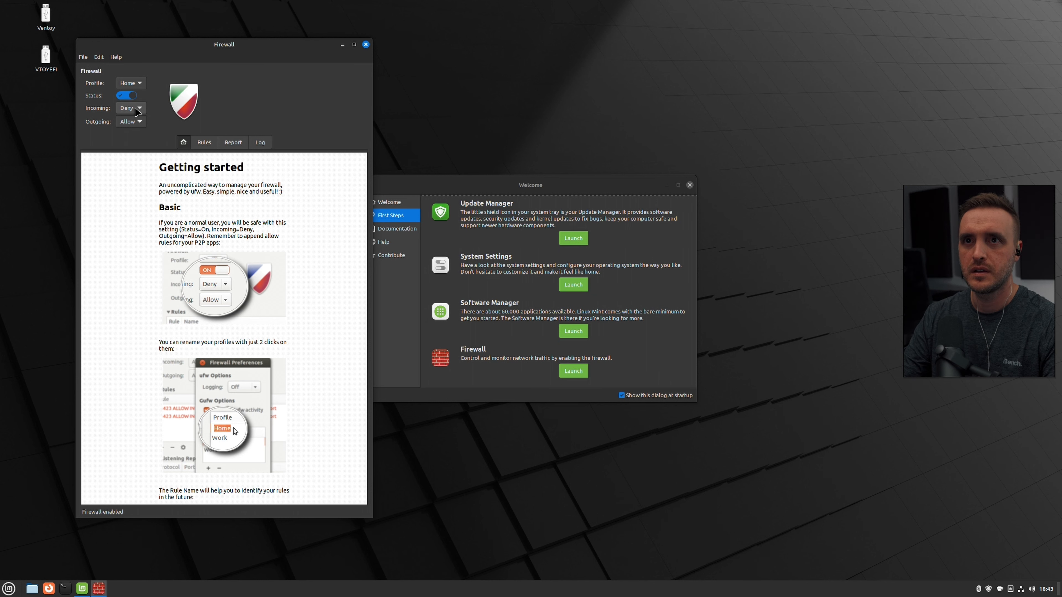
scroll(356, 363, down, 10)
key(alt+F4)
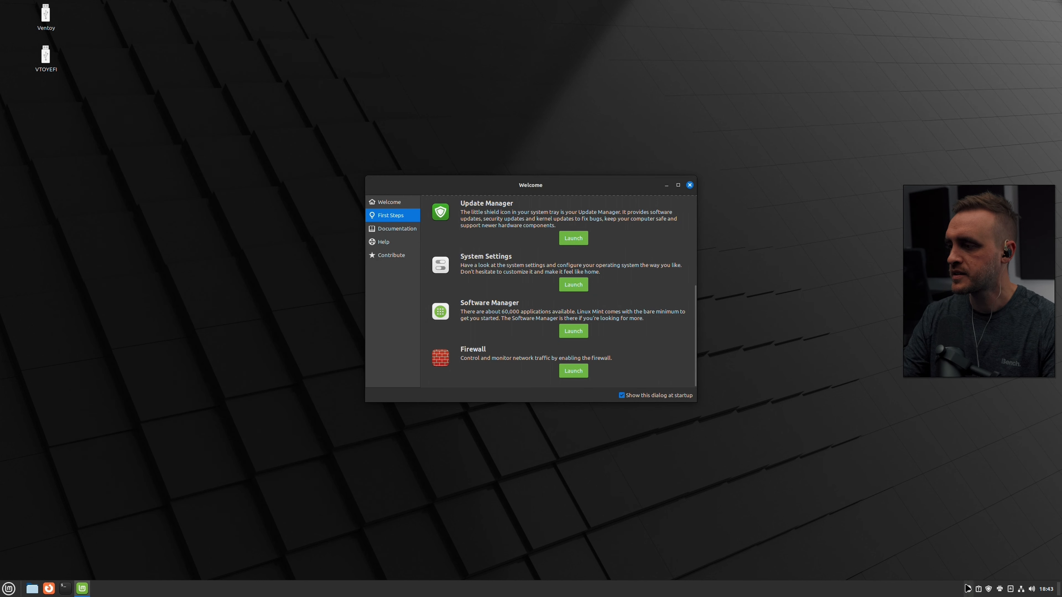
- In the Sound settings, select the Line Out Starship/Matisse HD Audio Controller as output device and set its volume to 100%
click(1032, 590)
click(976, 575)
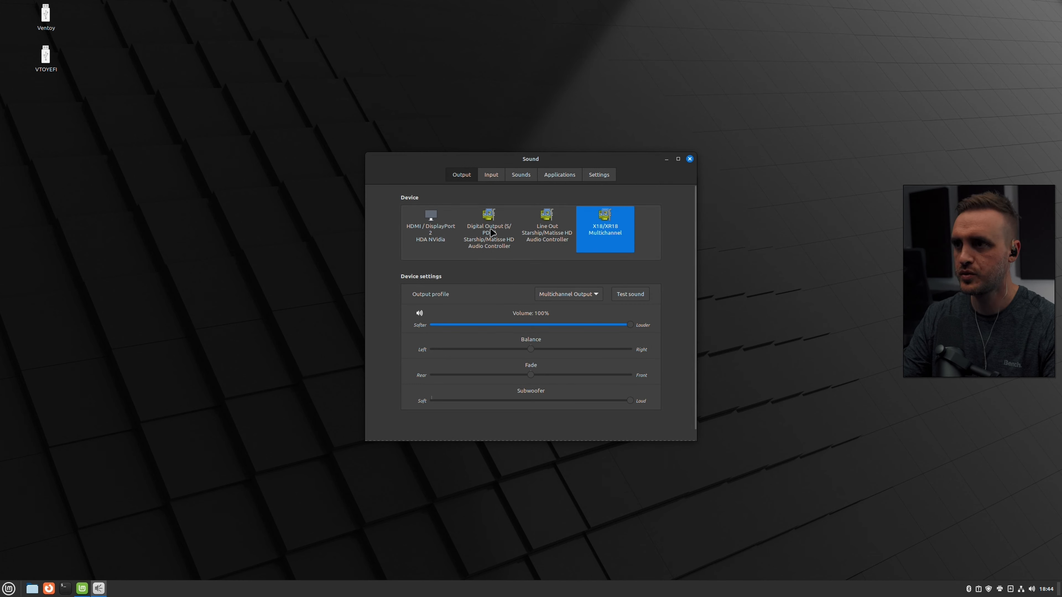
click(556, 227)
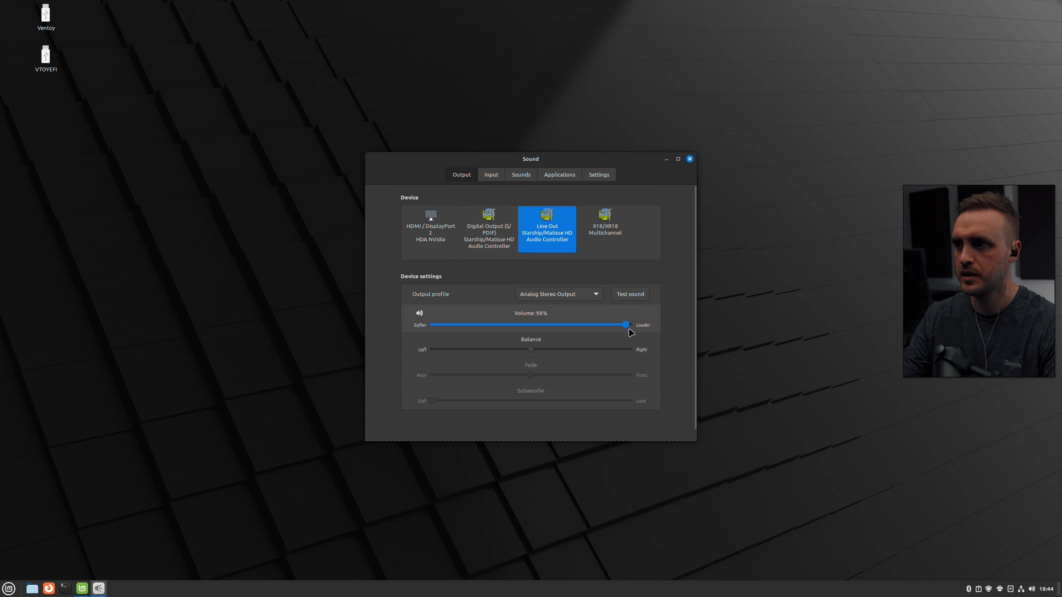
drag(629, 329, 640, 329)
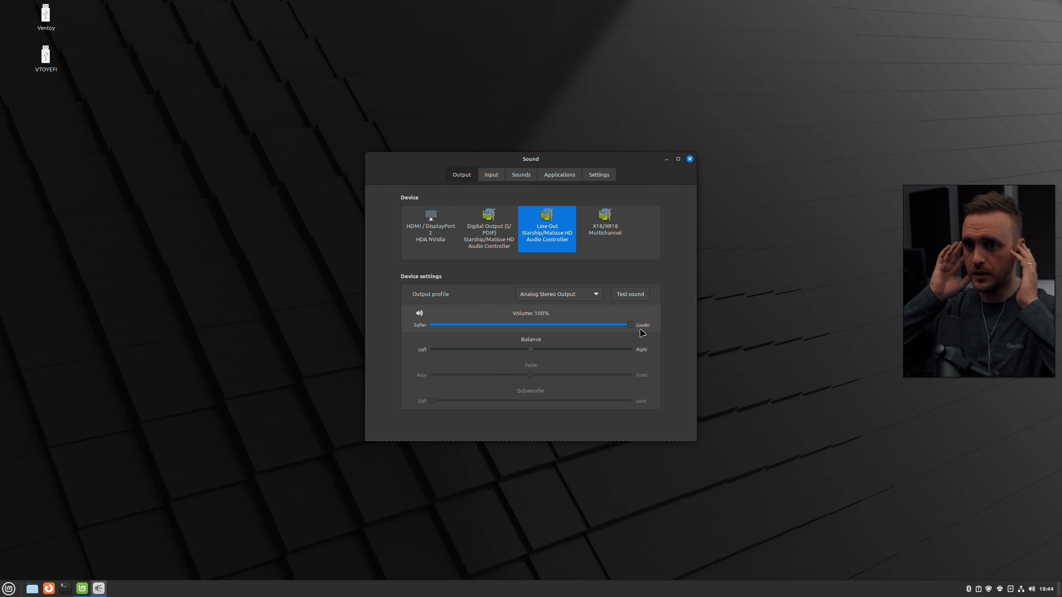
- Open a private Firefox window and search YouTube for "a1rm4x"
right_click(48, 589)
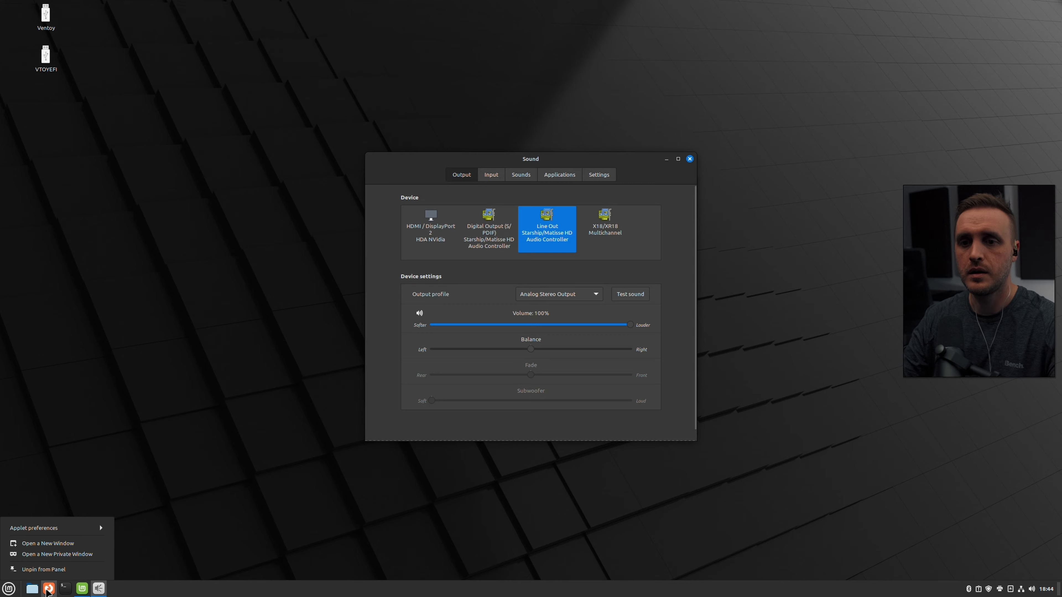
click(50, 543)
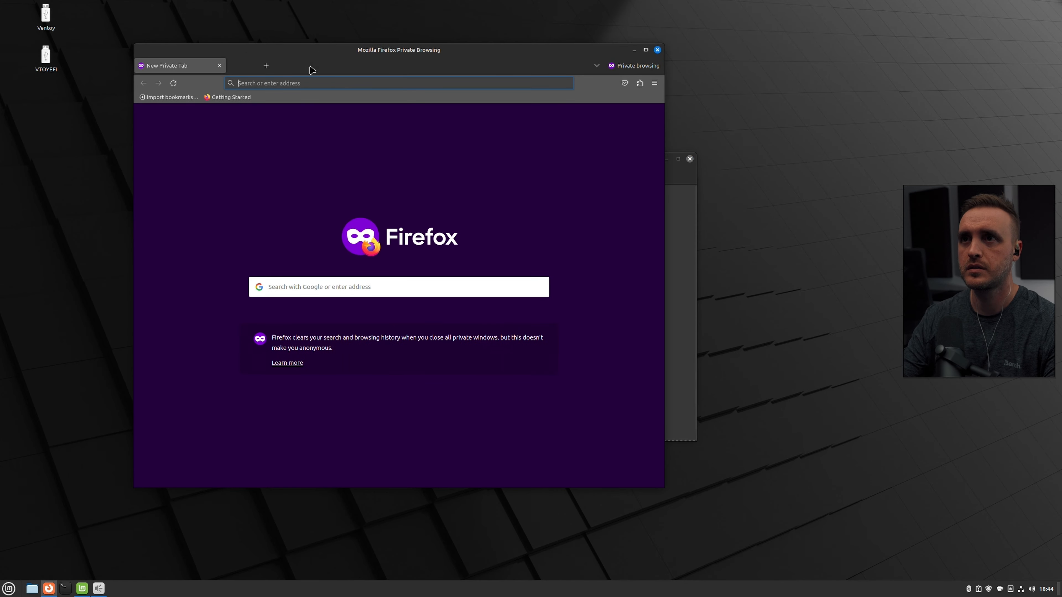
click(320, 83)
text(yo)
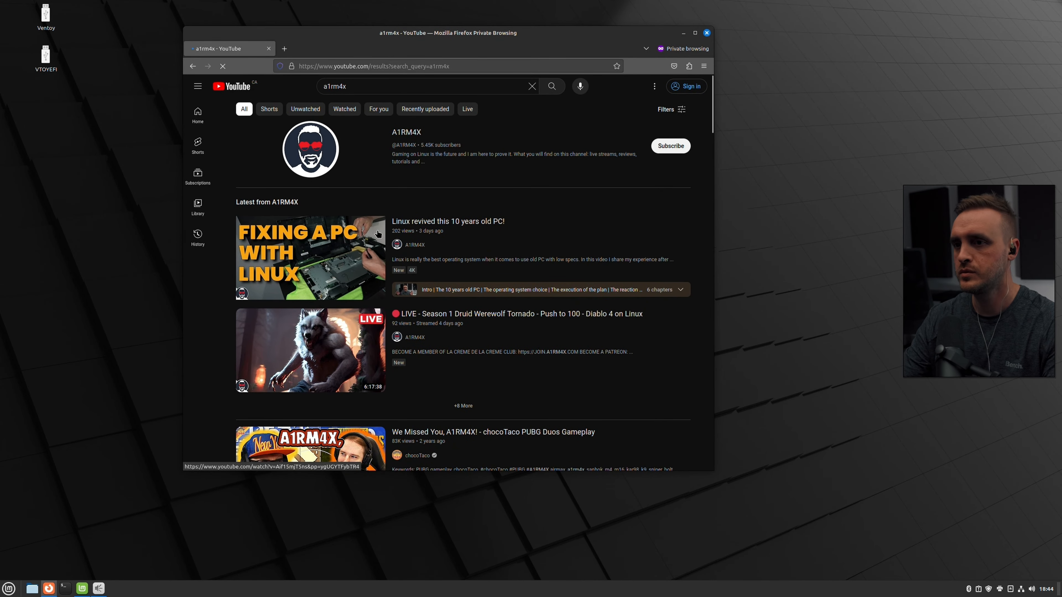
- Play the video "Linux revived this 10 years old PC!" with the player volume raised slightly and skip the ads to test the sound
click(320, 242)
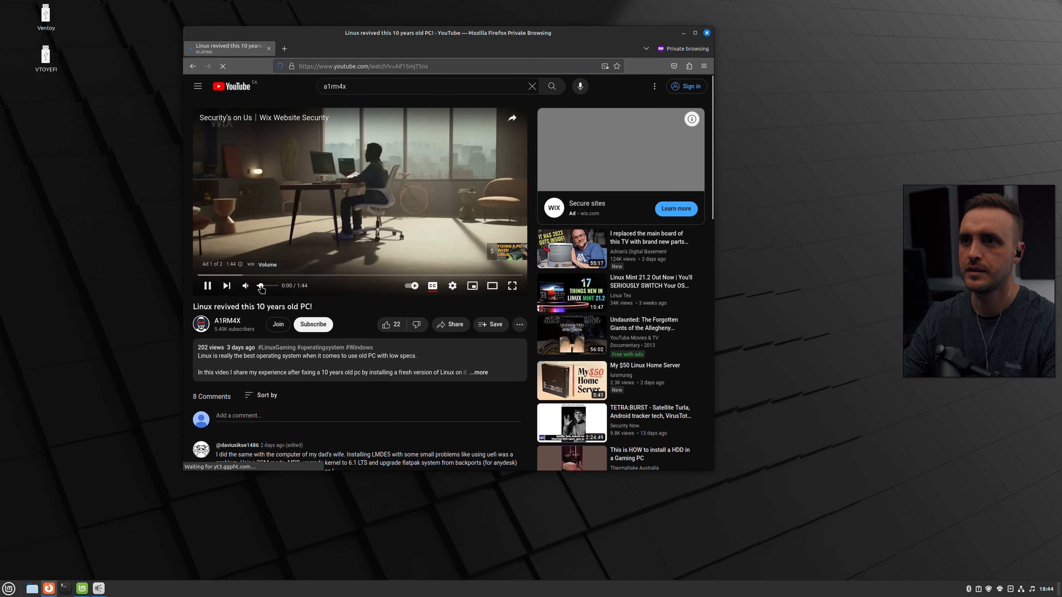
drag(260, 286, 265, 286)
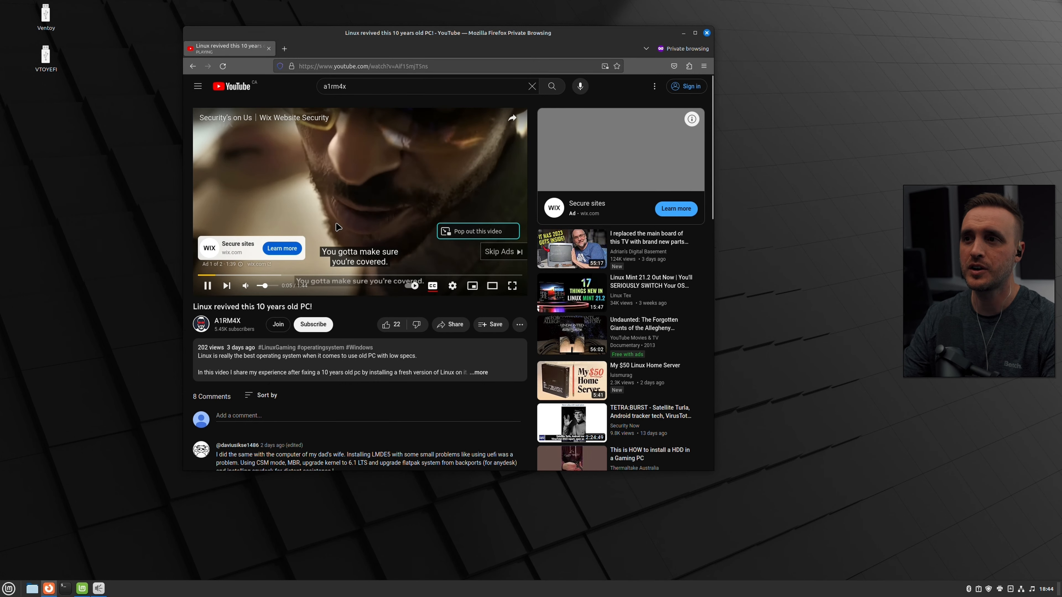
click(511, 252)
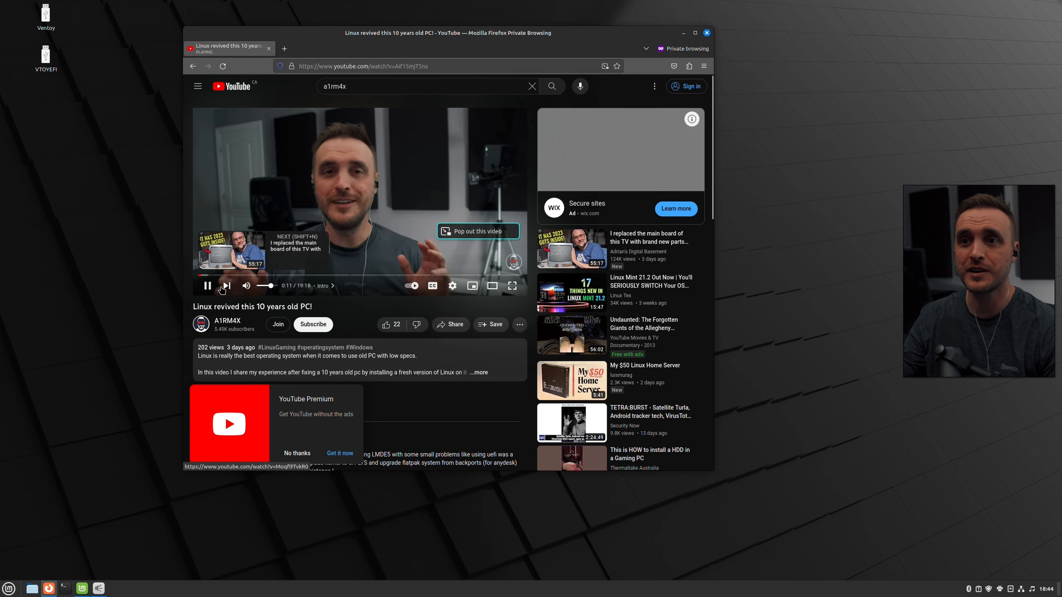
- Switch the playing video to an HD quality setting and pause it
click(452, 286)
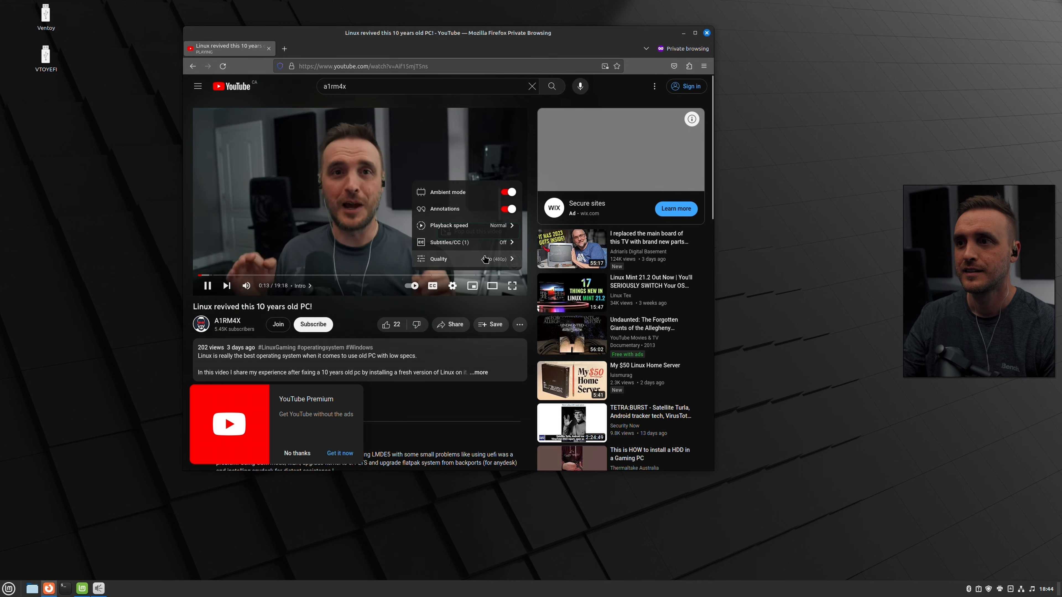
click(481, 257)
click(467, 178)
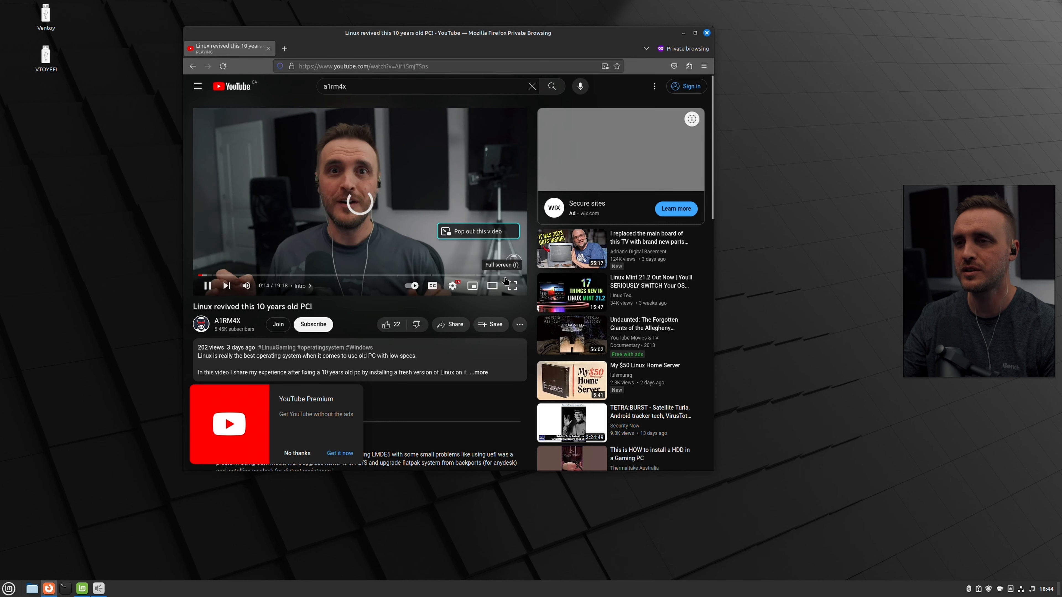
click(207, 286)
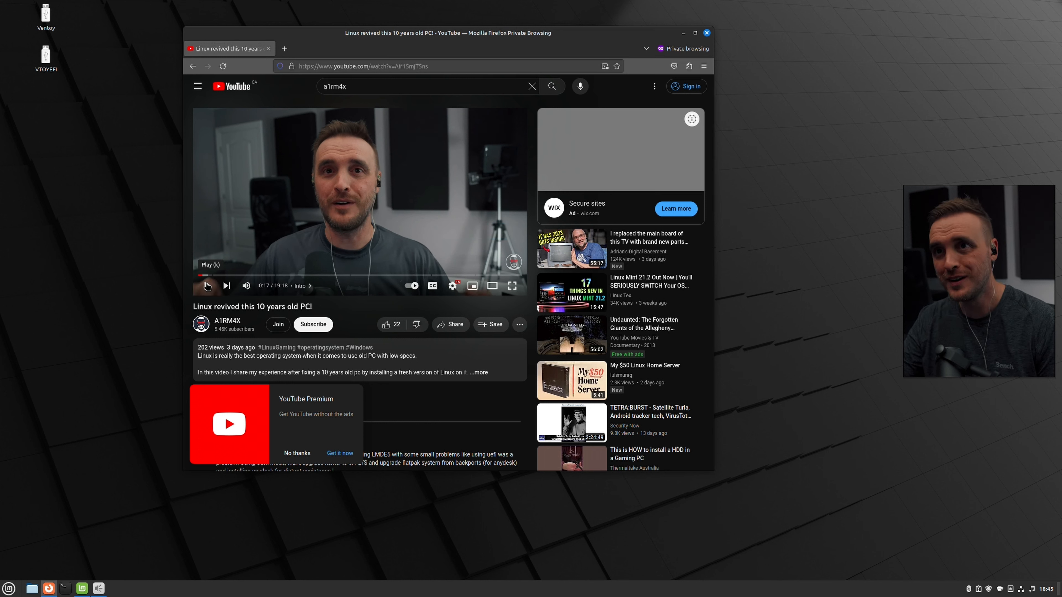
- Close the private browser window, the Sound settings and the Welcome window
click(707, 33)
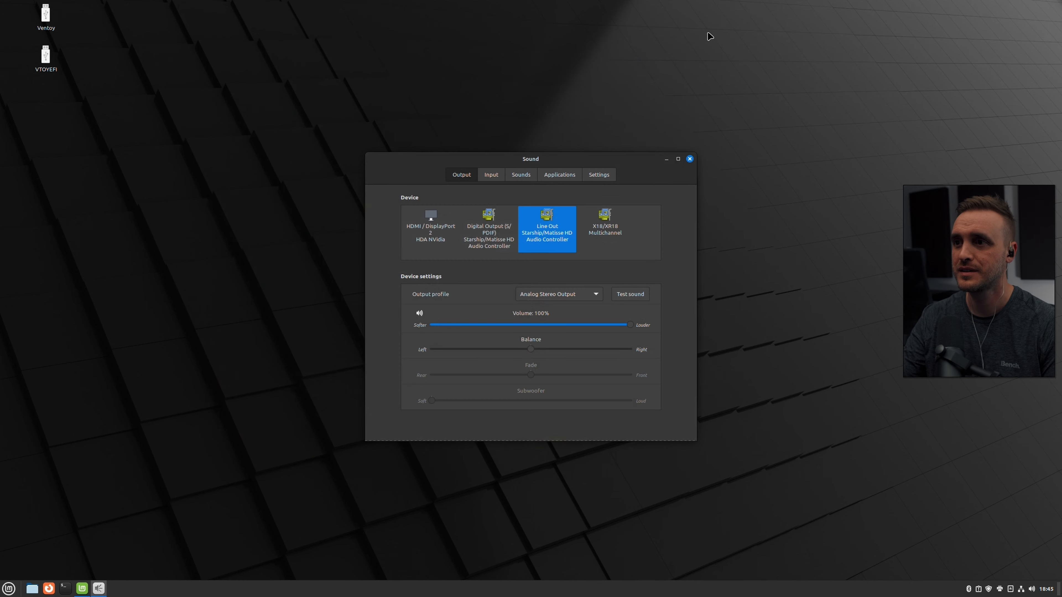
click(689, 159)
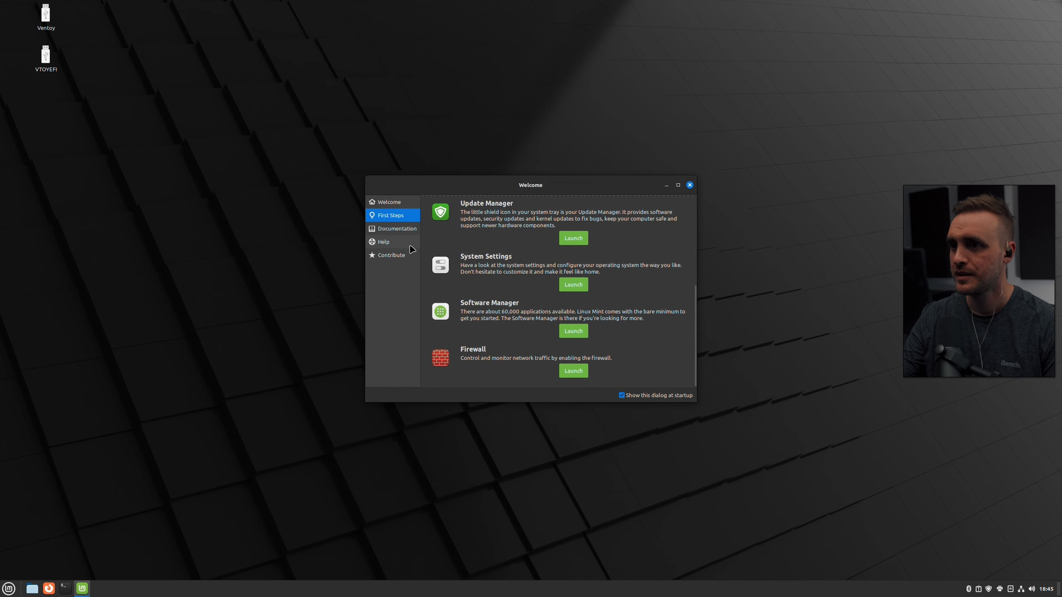
click(690, 185)
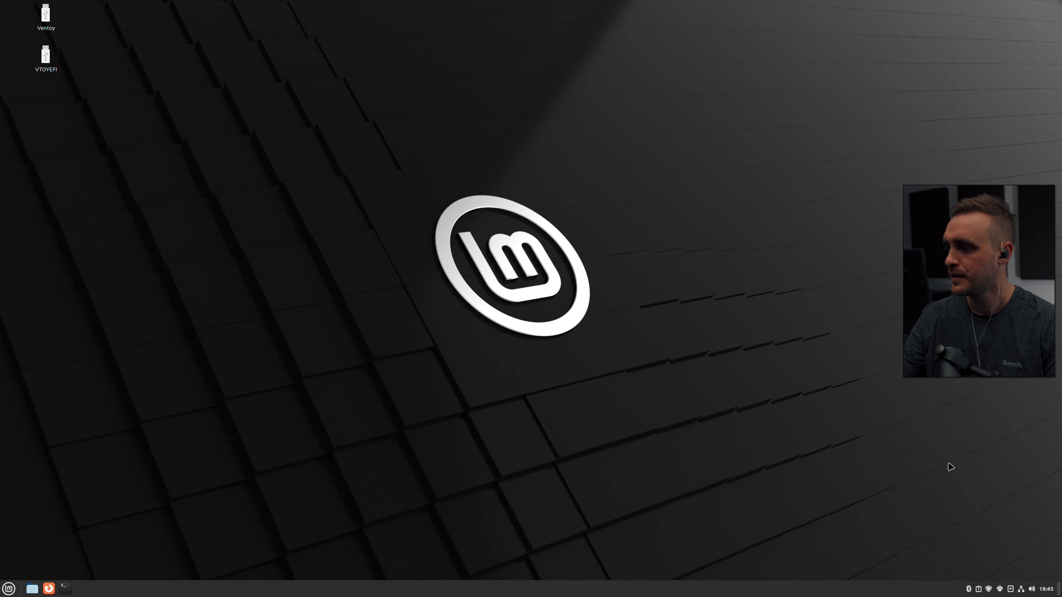
- Install the missing language packs from the System Reports, accepting the additional hyphen packages, and close the reports window
click(978, 589)
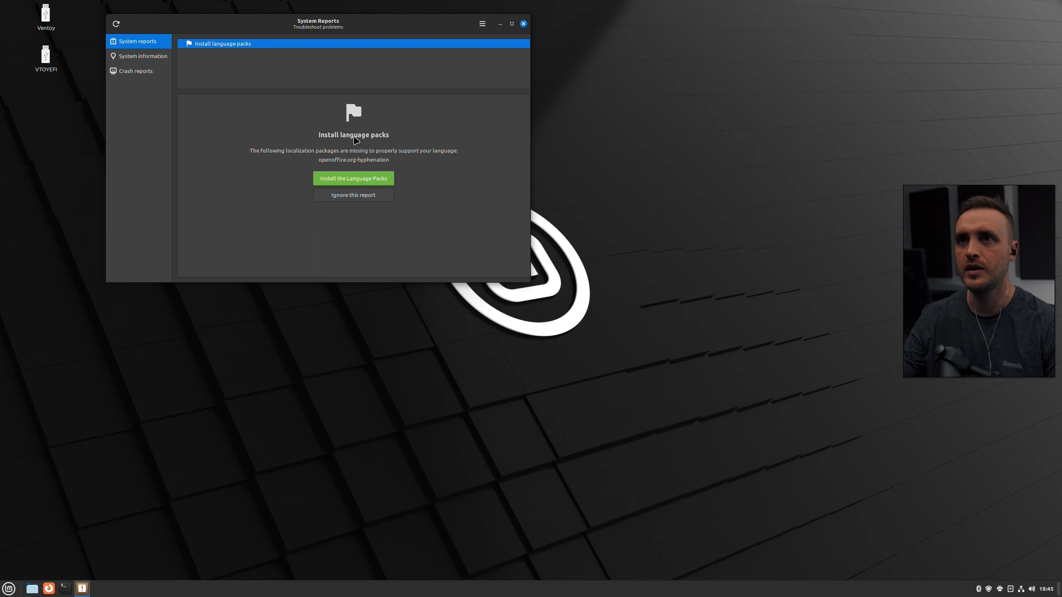
click(383, 178)
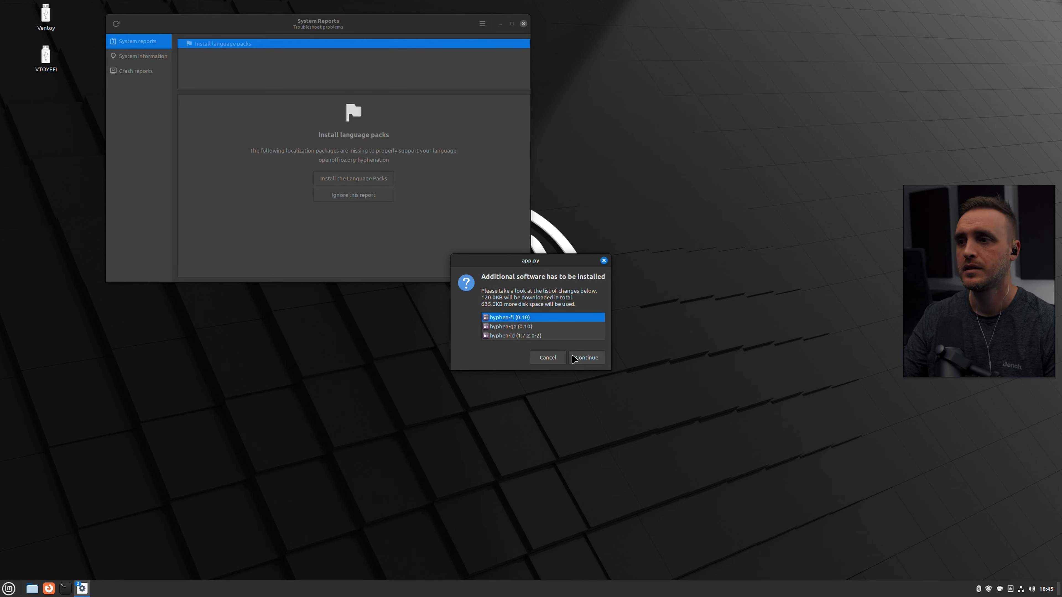
click(574, 359)
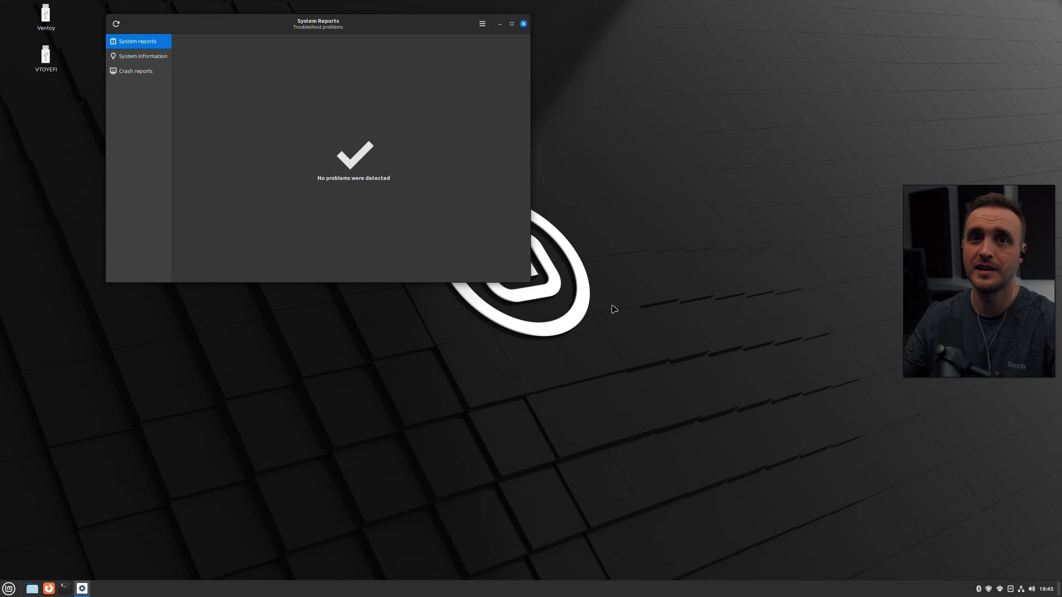
click(525, 24)
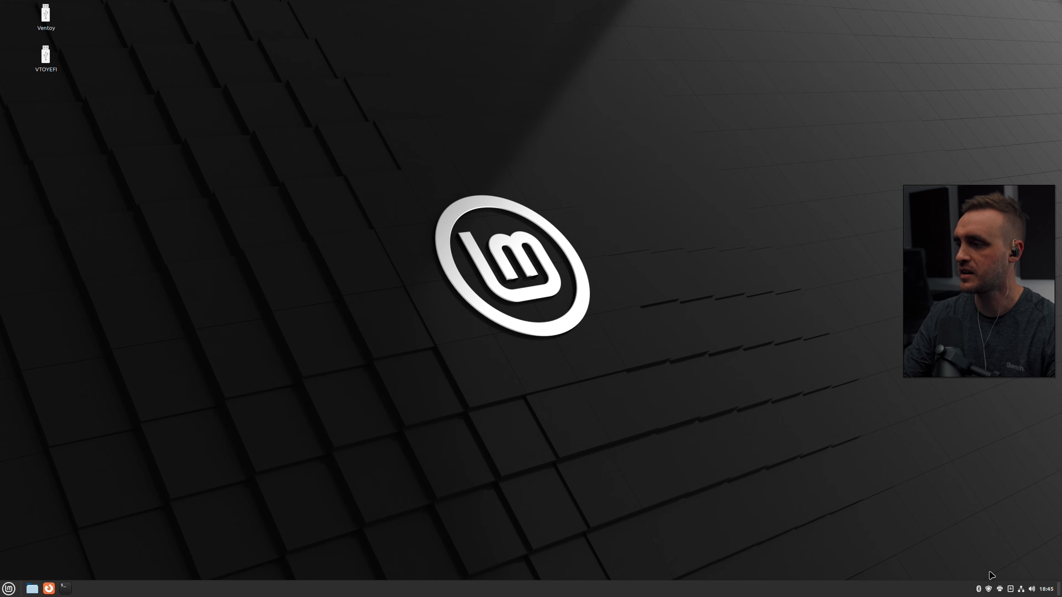
- Open the Update Manager and refresh the package information to check for new updates
click(989, 588)
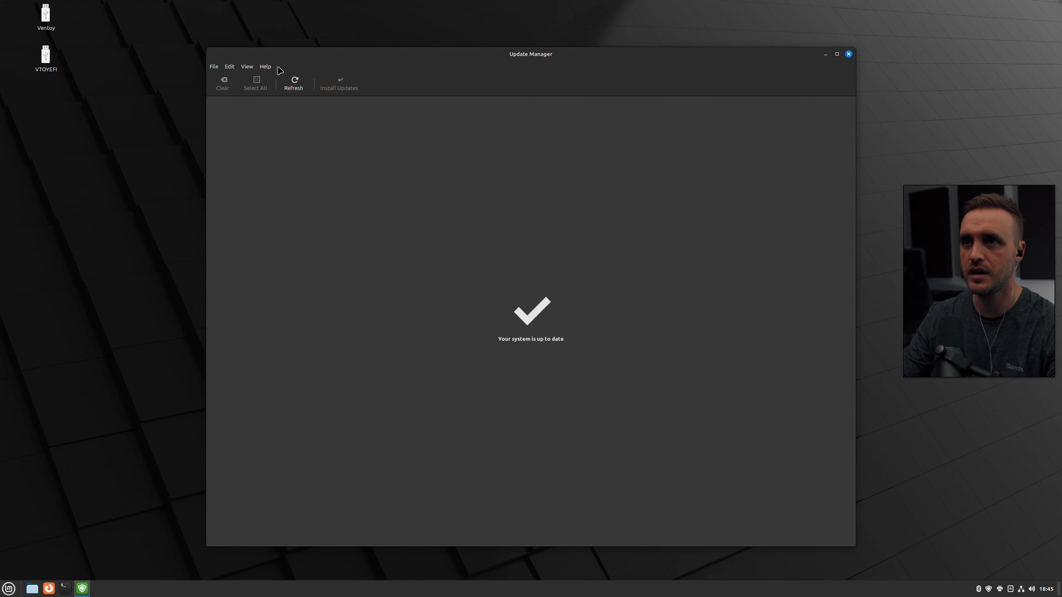
click(293, 82)
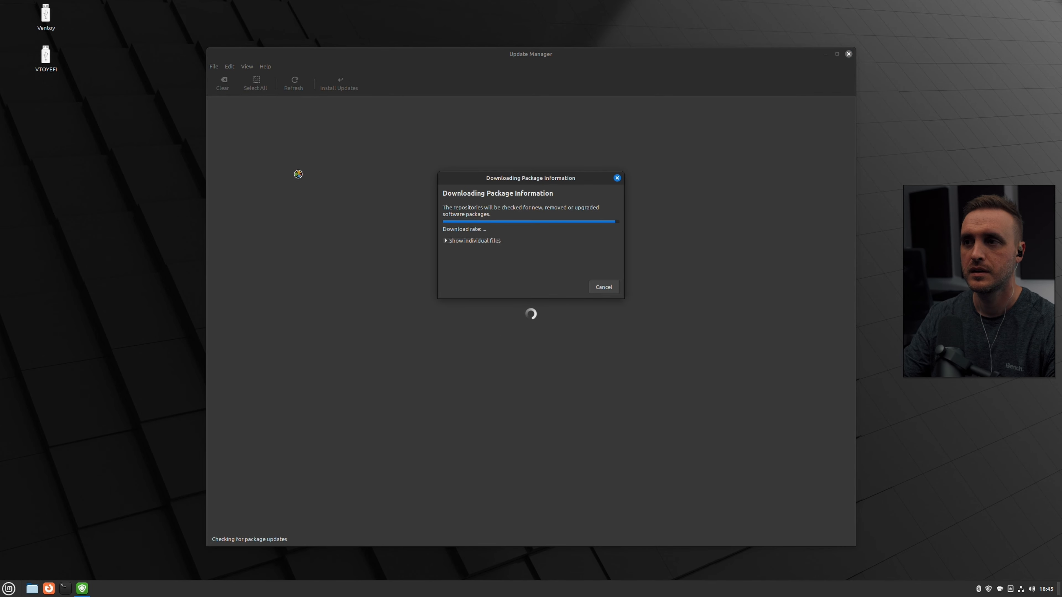